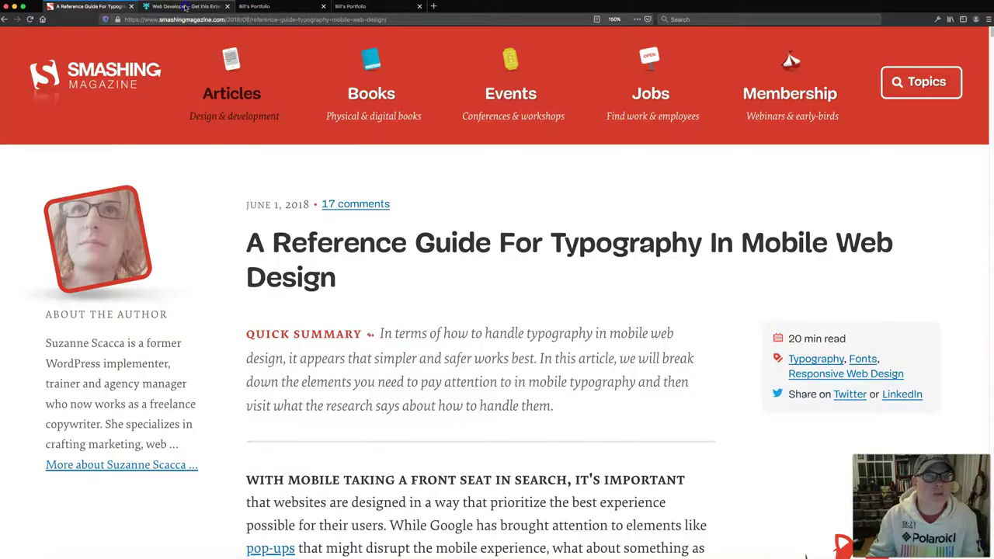
Add the Web Developer extension from its add-on tab and approve its permissions.
left_click(184, 7)
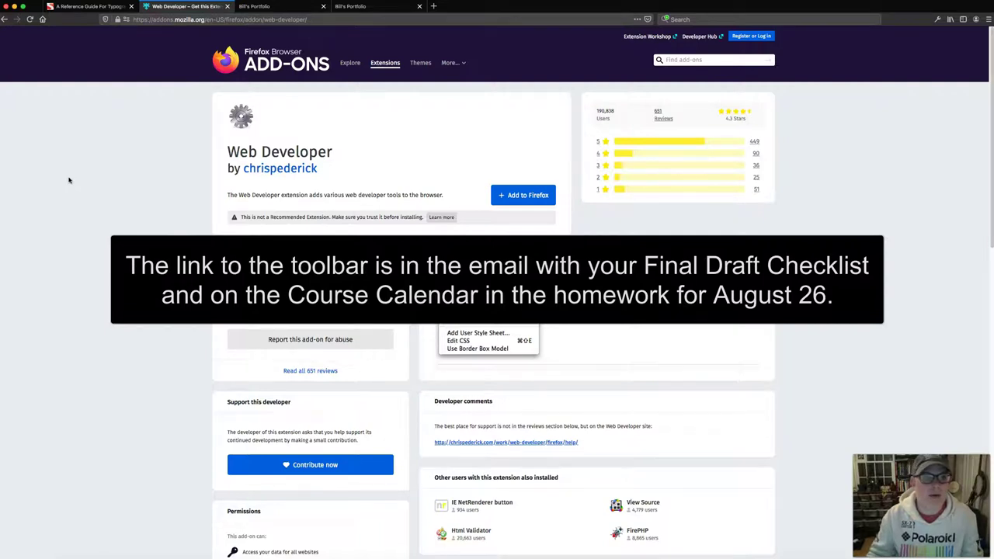
left_click(518, 202)
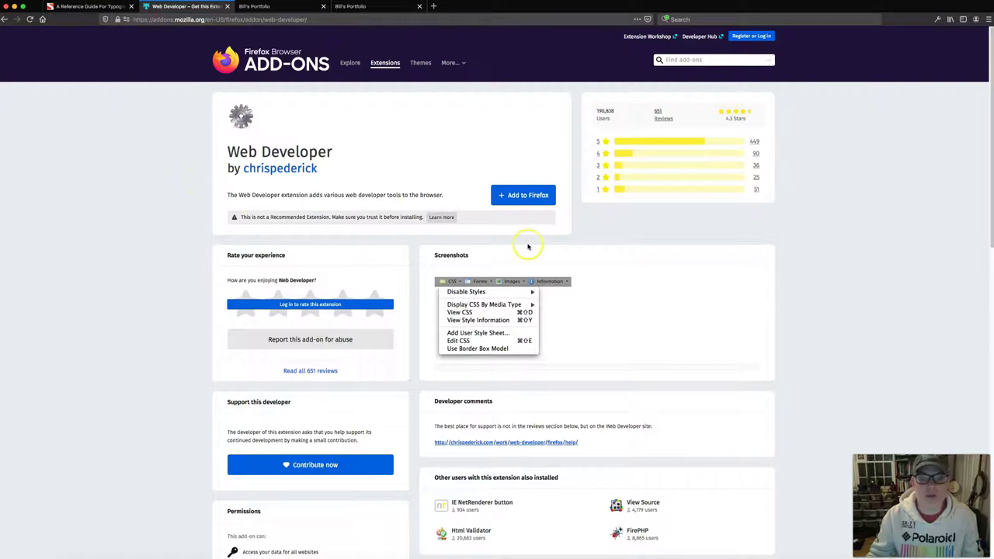
left_click(523, 196)
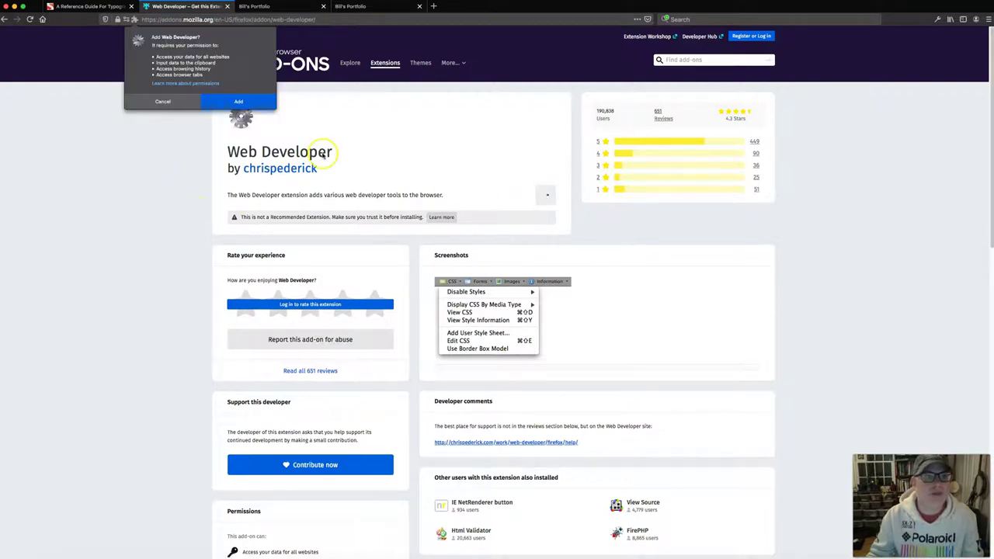
left_click(239, 102)
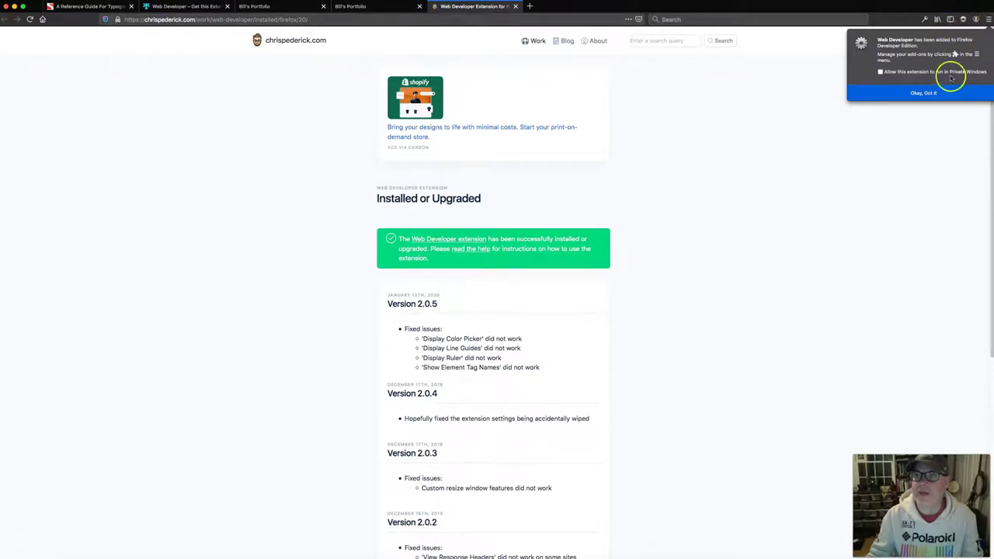
Dismiss the notice, browse the Web Developer CSS options, then return to Bill's Portfolio.
left_click(929, 93)
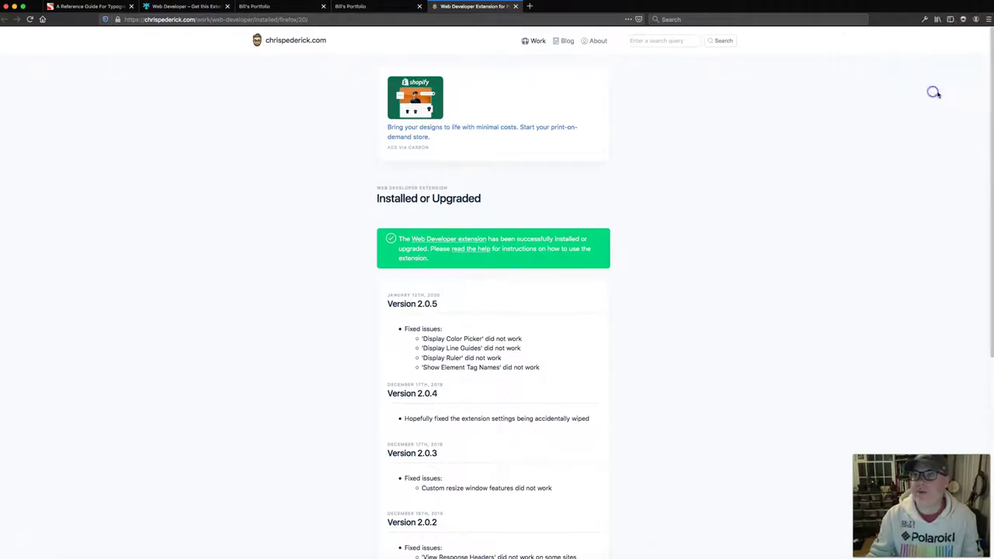
left_click(962, 19)
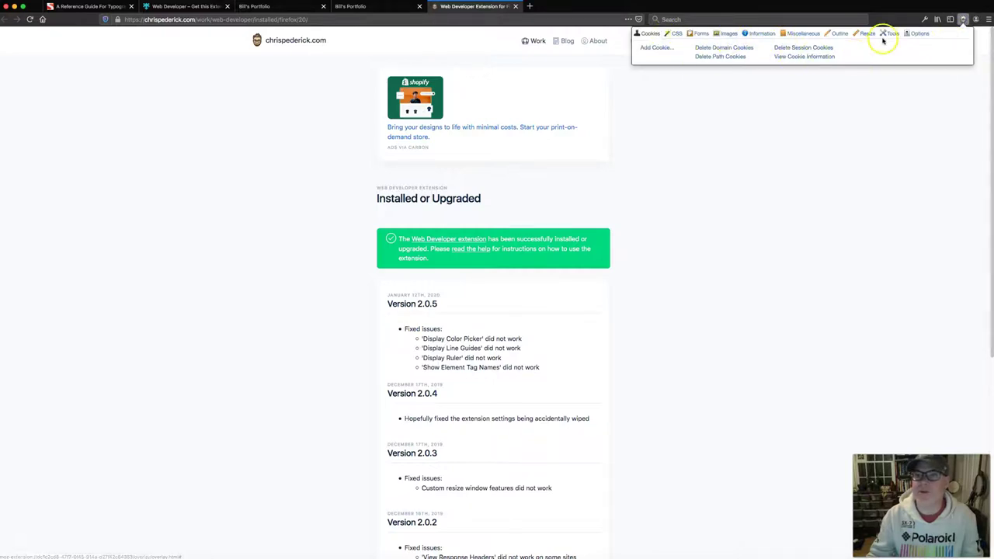
left_click(673, 34)
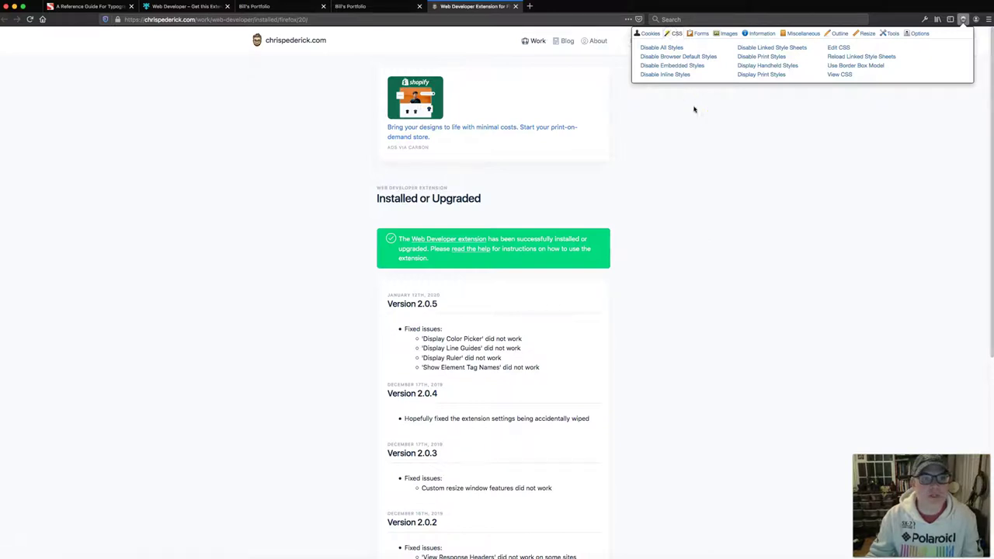
left_click(696, 120)
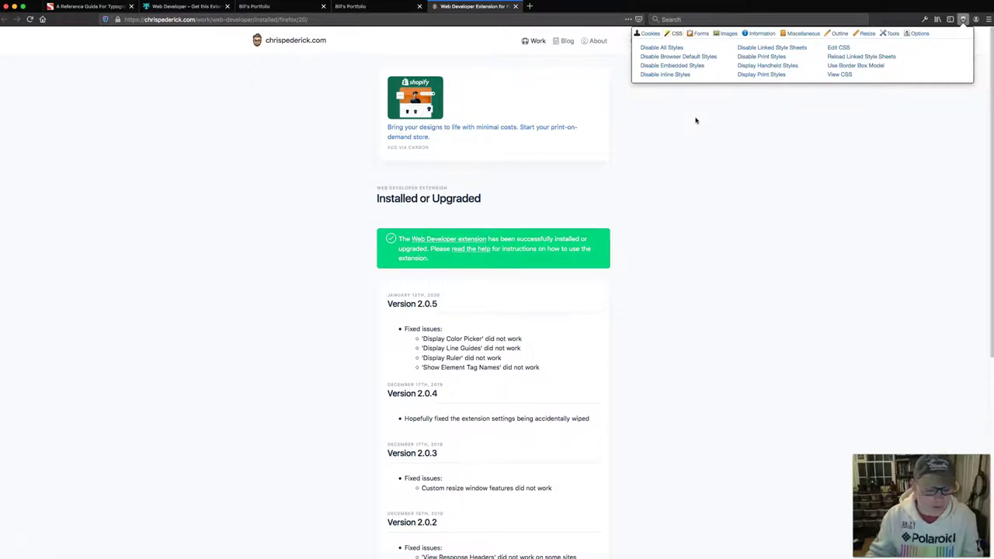
left_click(695, 132)
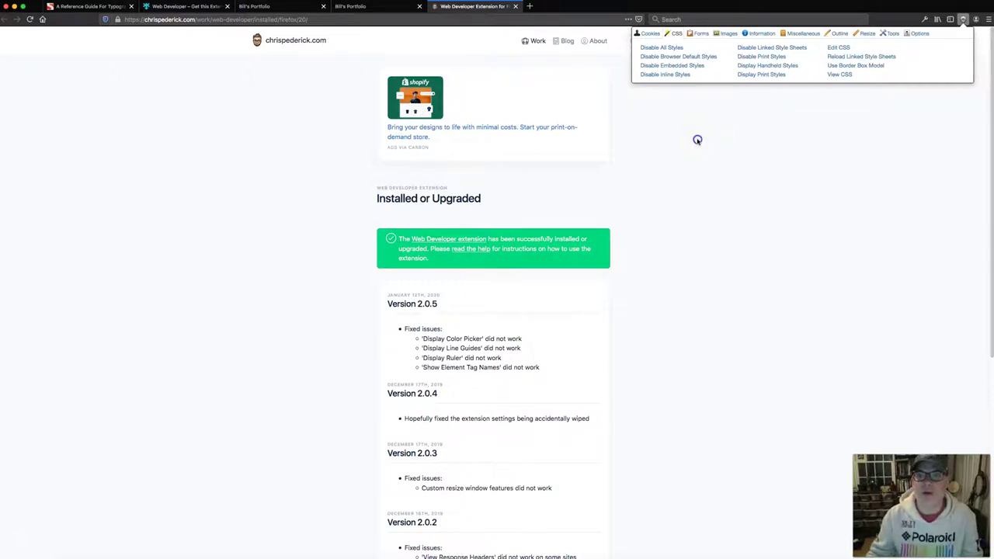
left_click(697, 142)
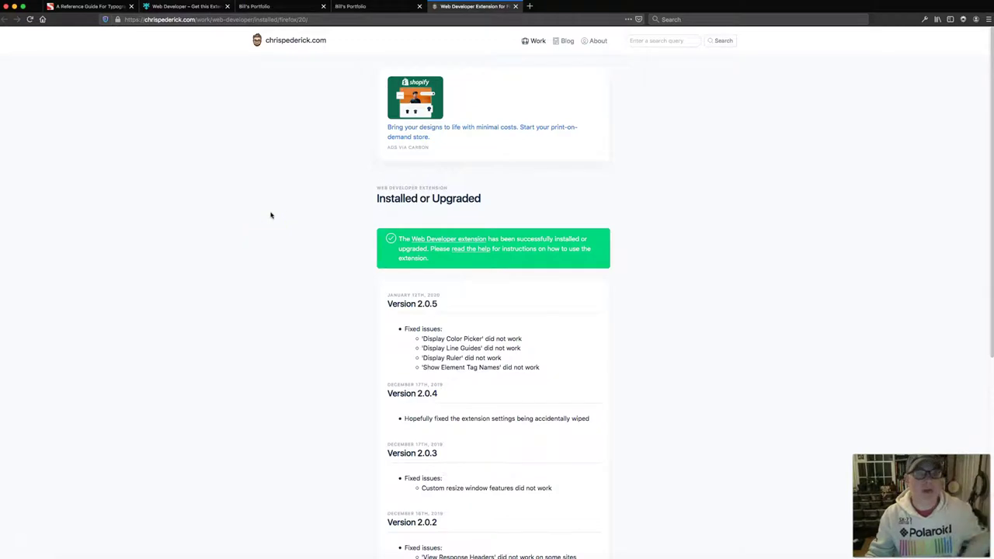
left_click(266, 140)
left_click(256, 6)
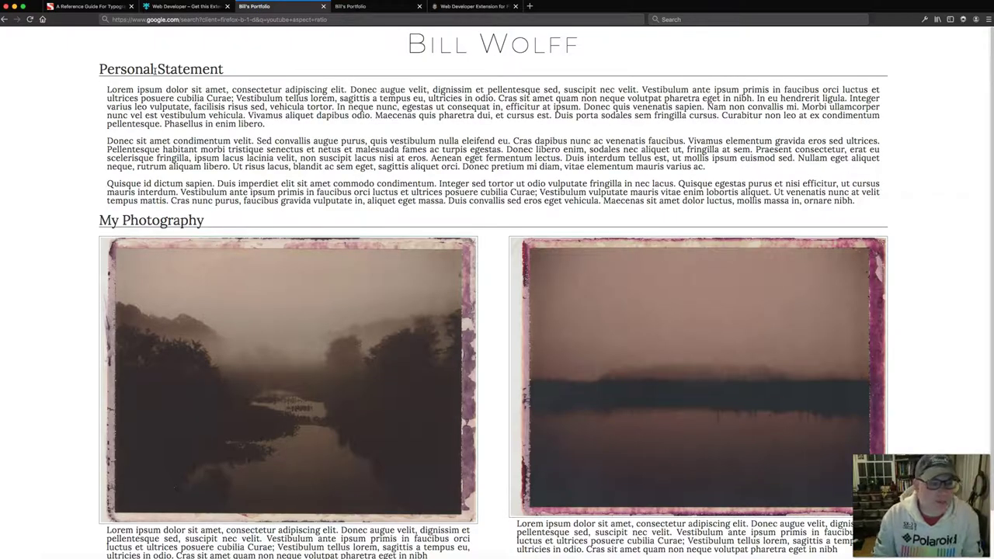
scroll(171, 101, "down", 2)
scroll(177, 101, "up", 2)
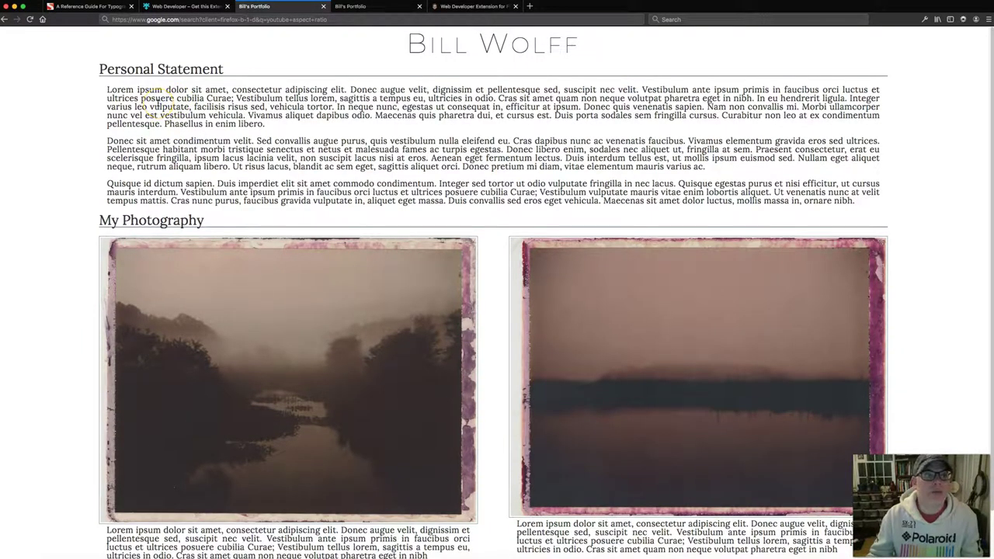
left_click(374, 8)
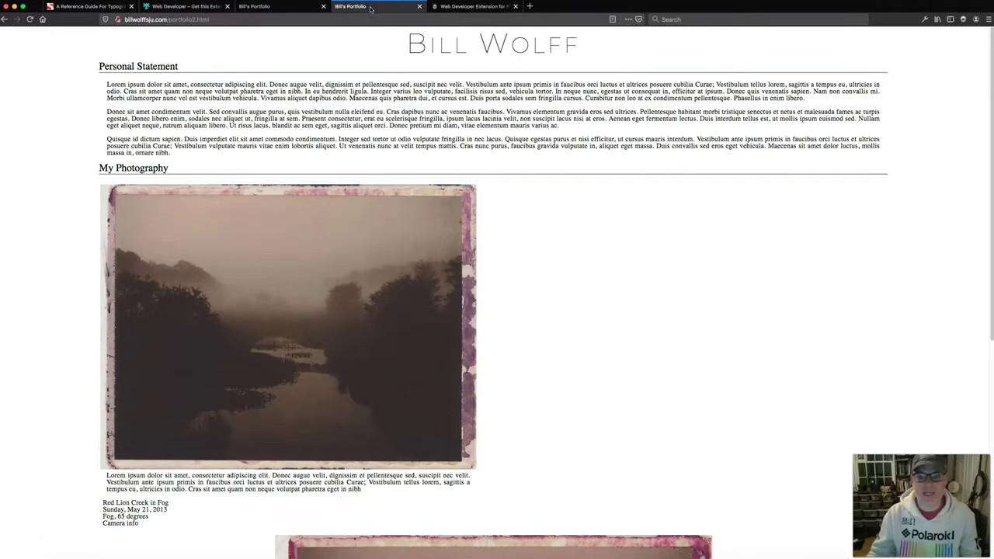
left_click(252, 7)
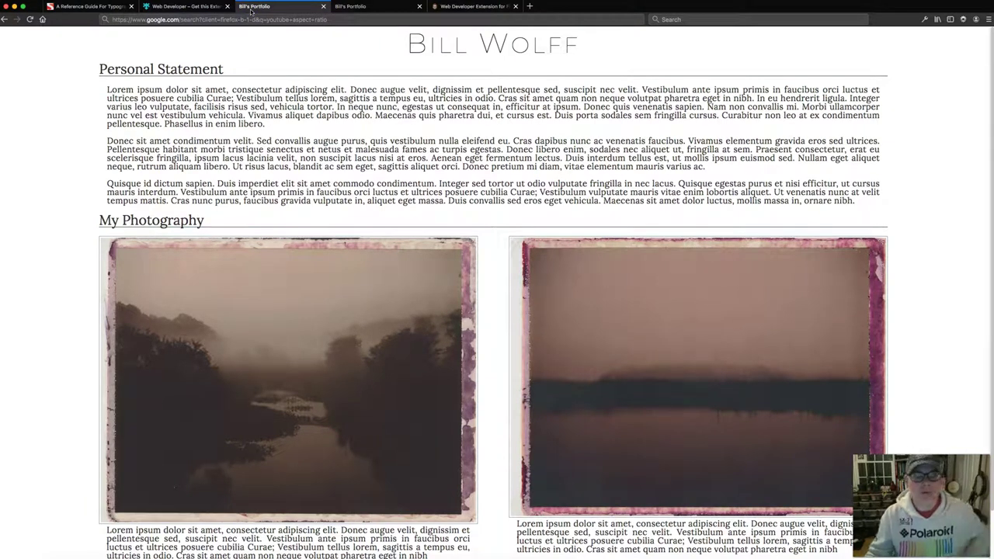
left_click(347, 8)
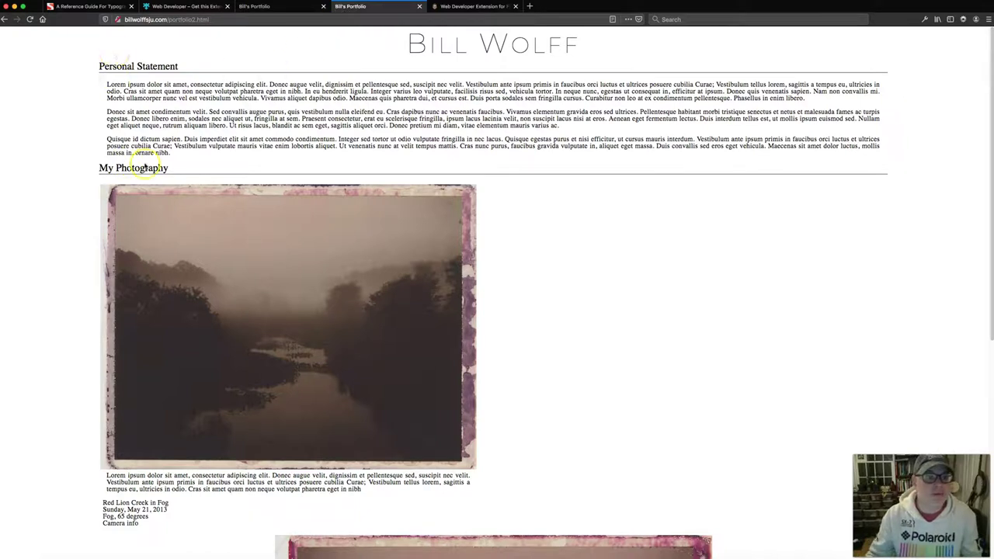
scroll(521, 380, "down", 1)
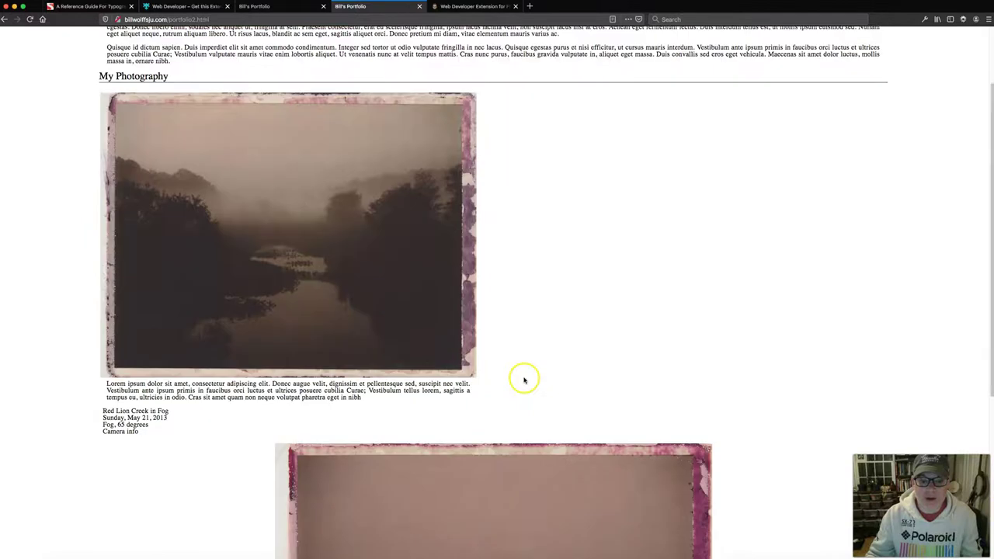
scroll(520, 380, "down", 2)
scroll(521, 377, "down", 1)
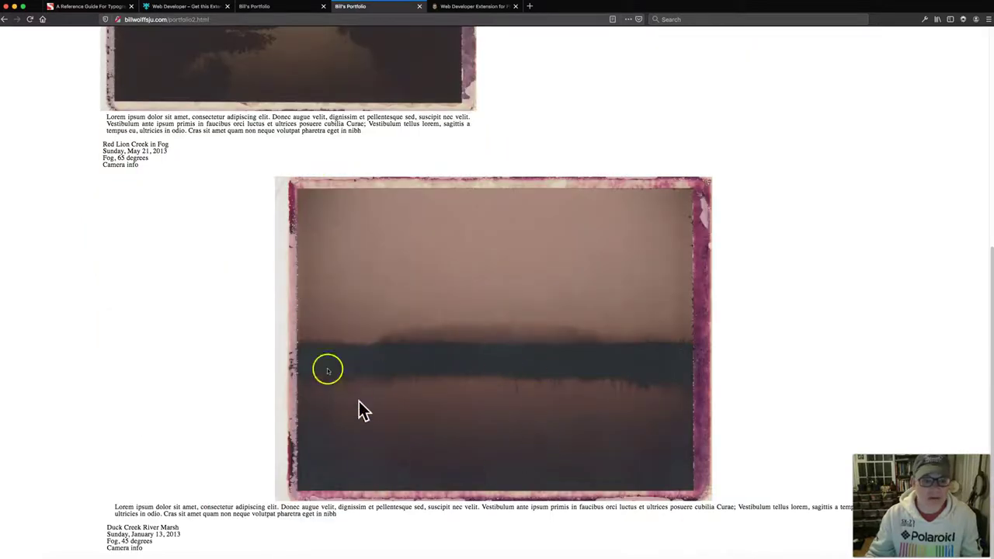
scroll(708, 88, "up", 2)
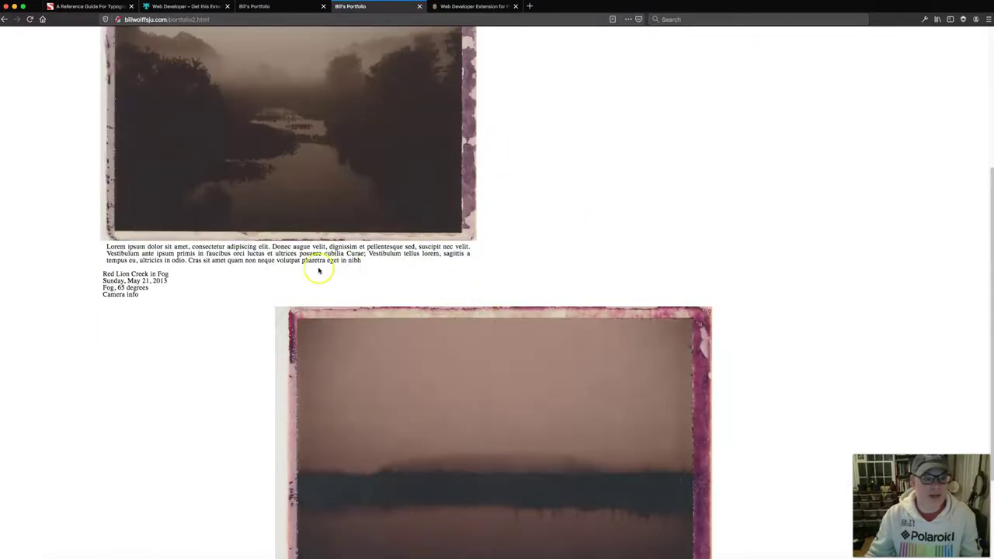
scroll(333, 273, "down", 1)
scroll(349, 275, "up", 1)
scroll(349, 276, "up", 3)
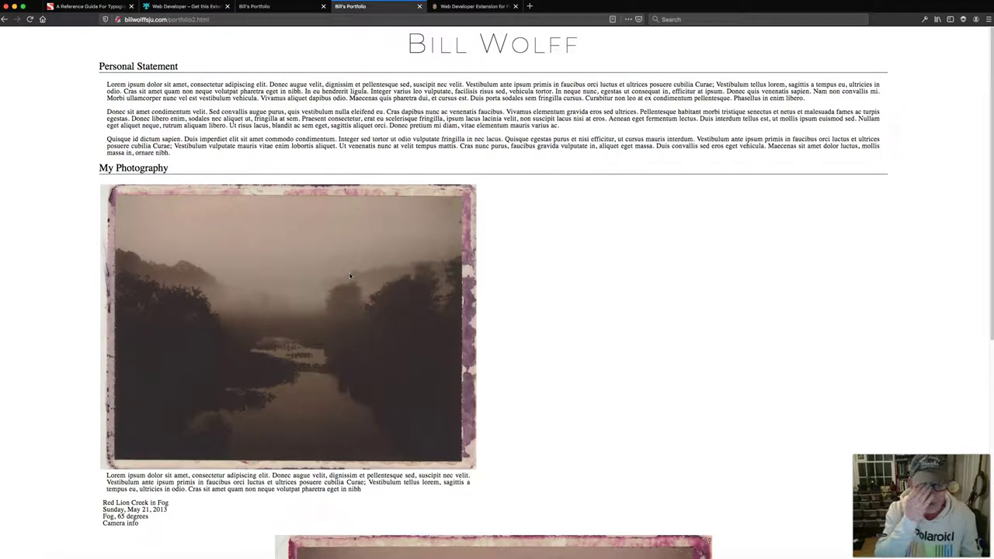
left_click(289, 7)
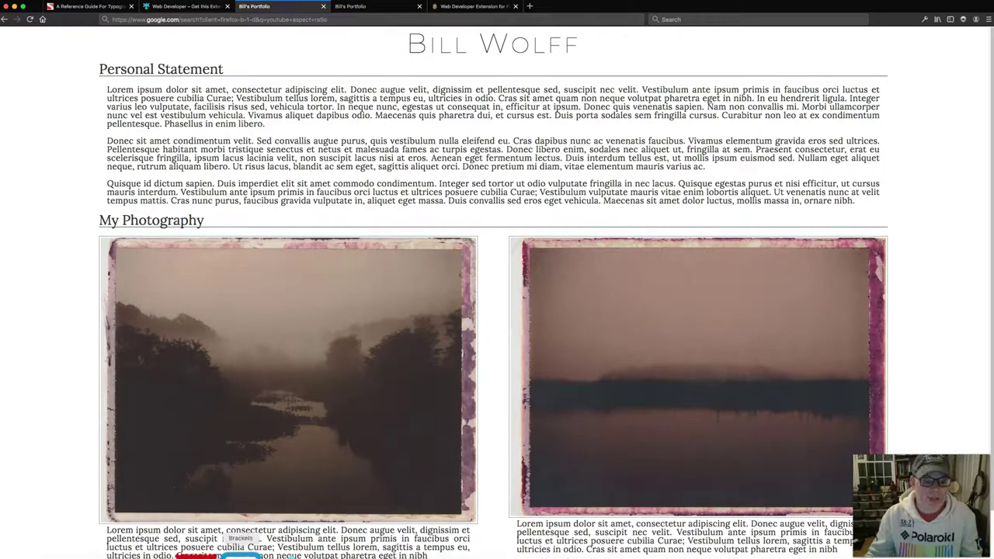
mouse_move(543, 553)
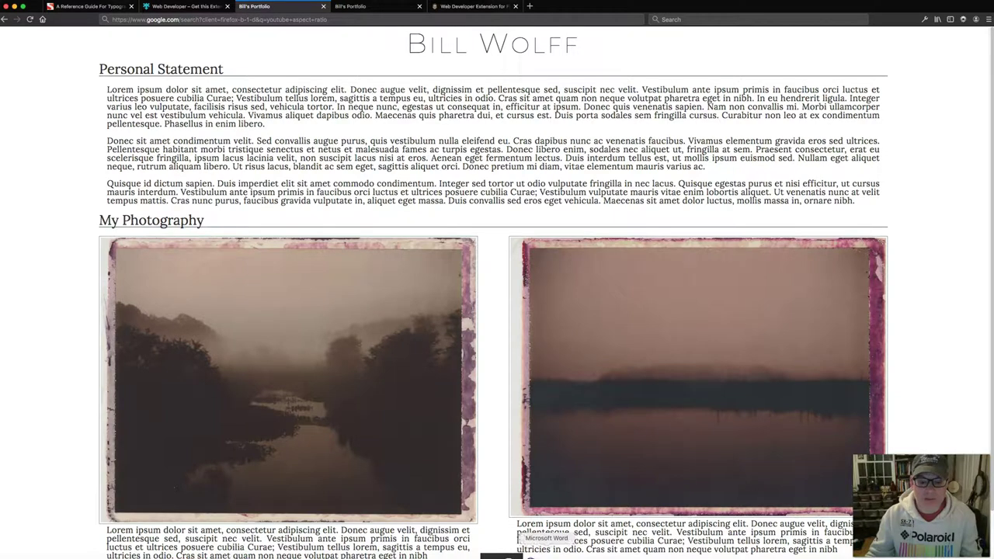
Open the Word checklist and go through its save, upload and punctuation questions.
left_click(546, 554)
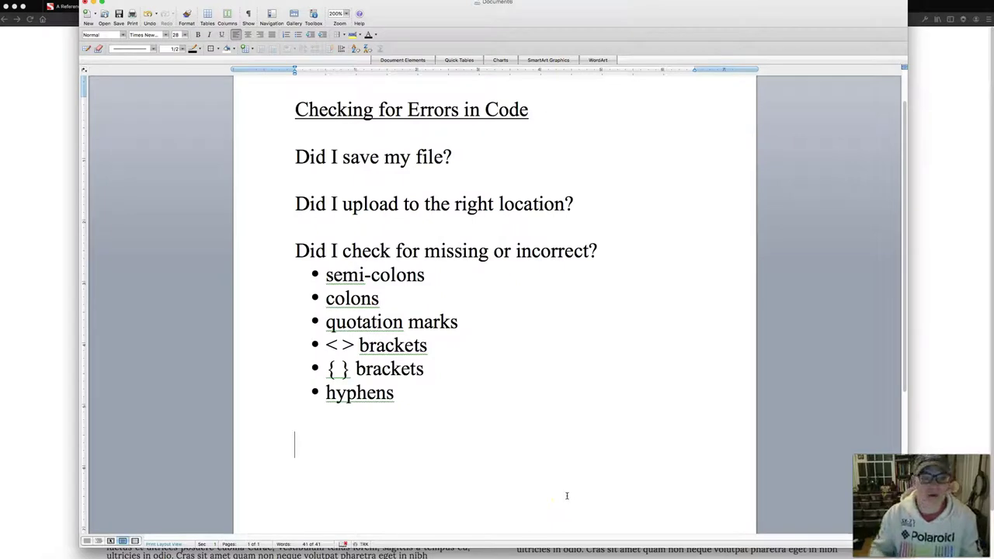
left_click(530, 429)
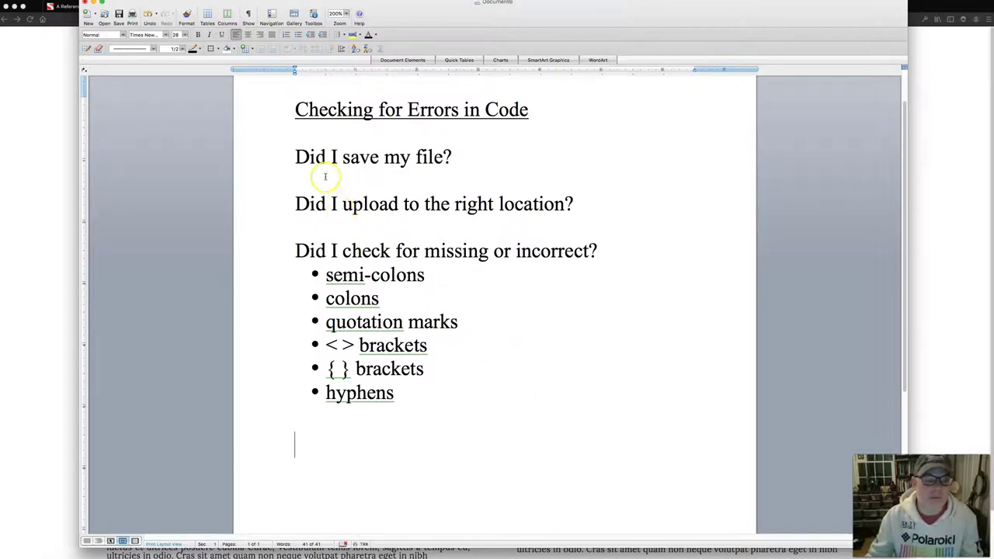
left_click(296, 158)
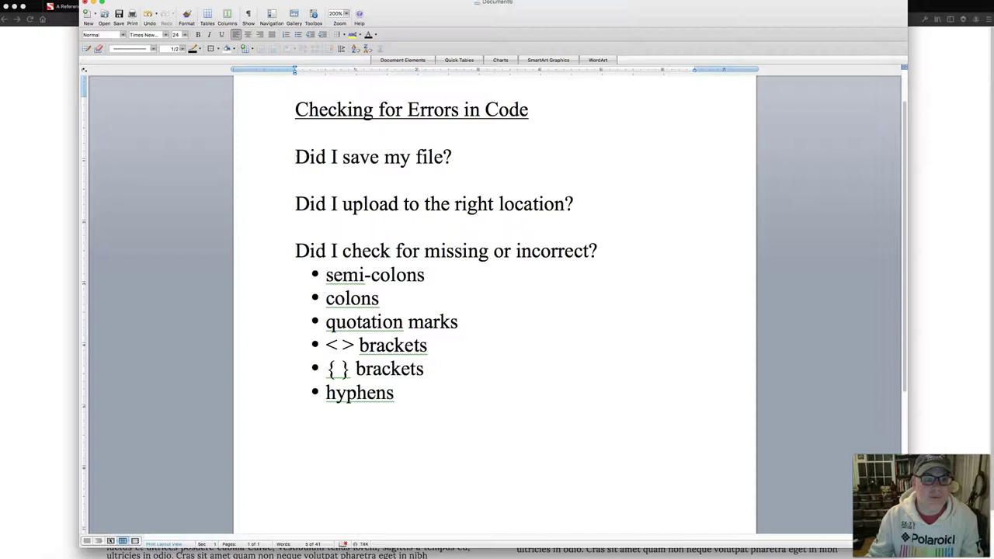
left_click(295, 204)
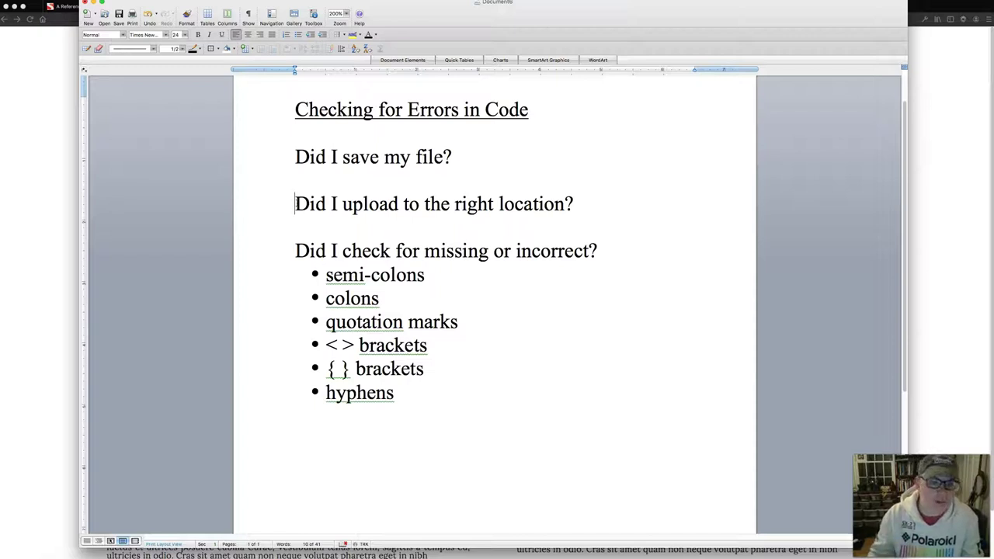
left_click(296, 157)
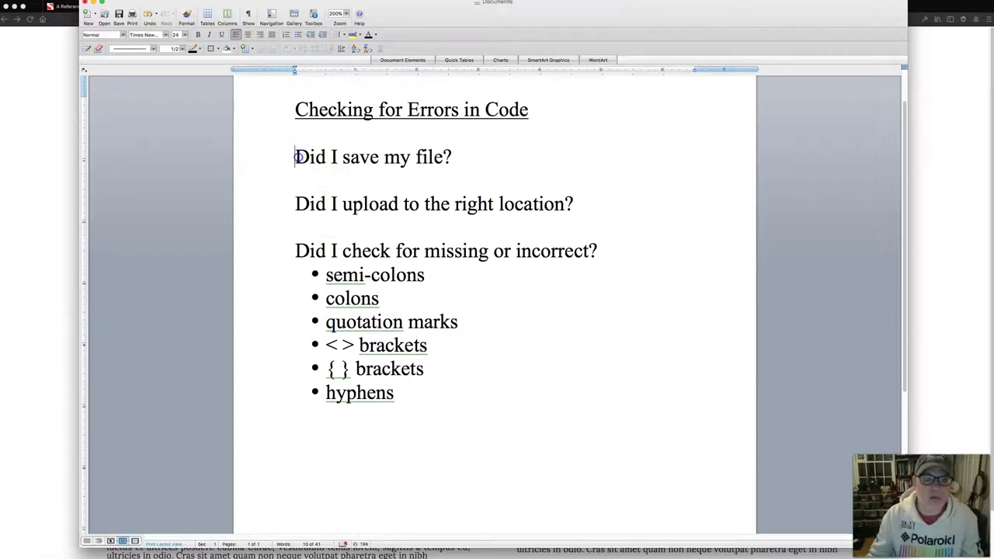
left_click(295, 204)
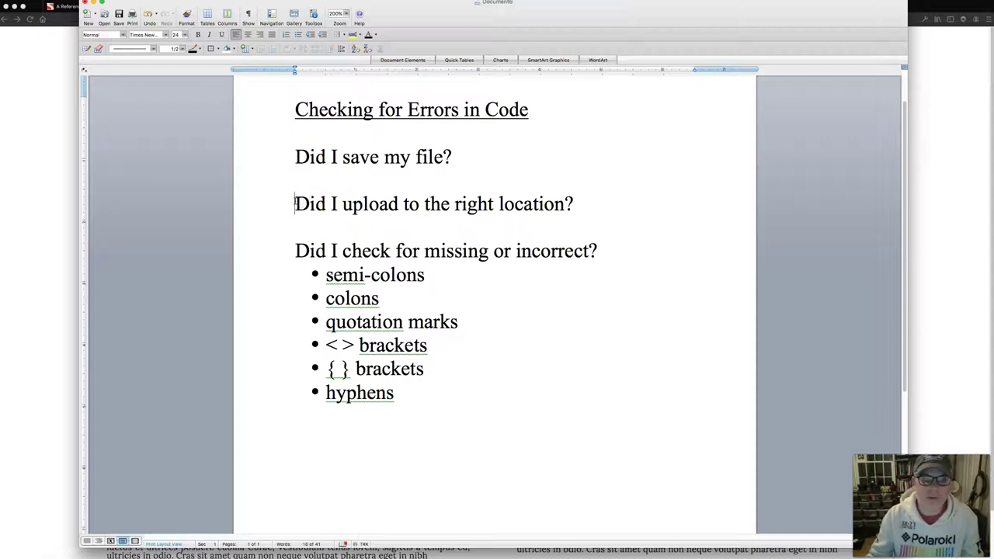
left_click(293, 250)
left_click(325, 275)
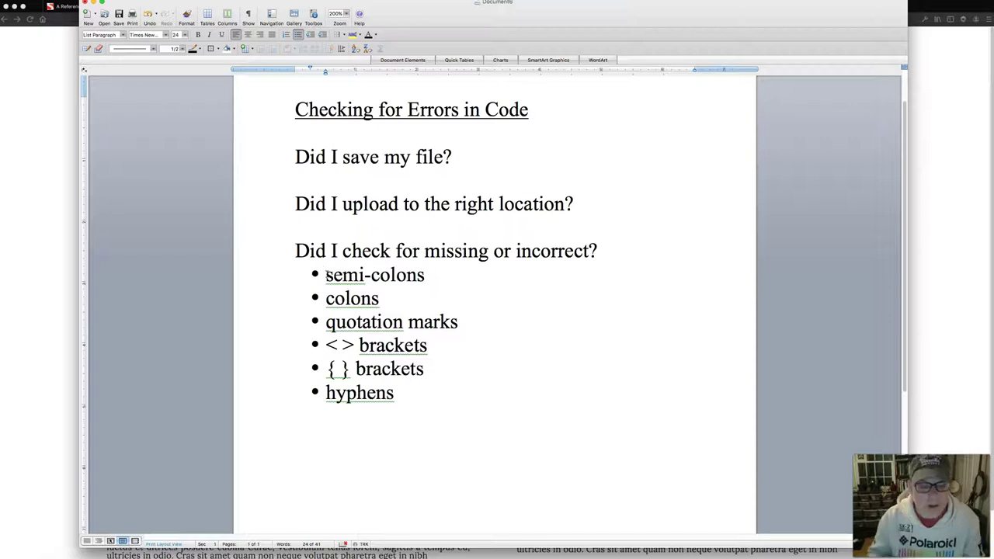
left_click(328, 430)
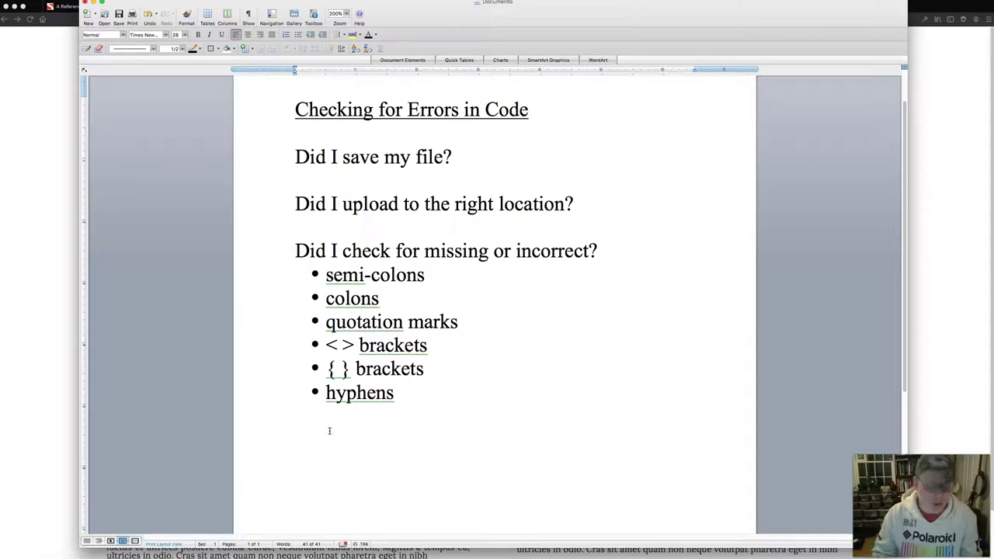
Paste 'Does the code validate?' on the empty line below the hyphens bullet.
type("Does the code validate?")
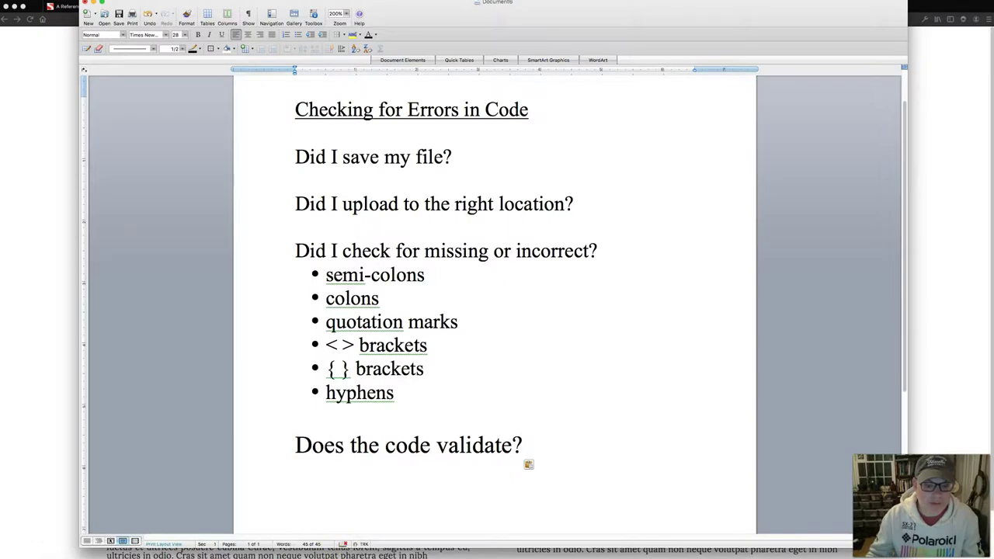
Back in Firefox, browse the Web Developer toolbar's list of validation tools.
left_click(163, 551)
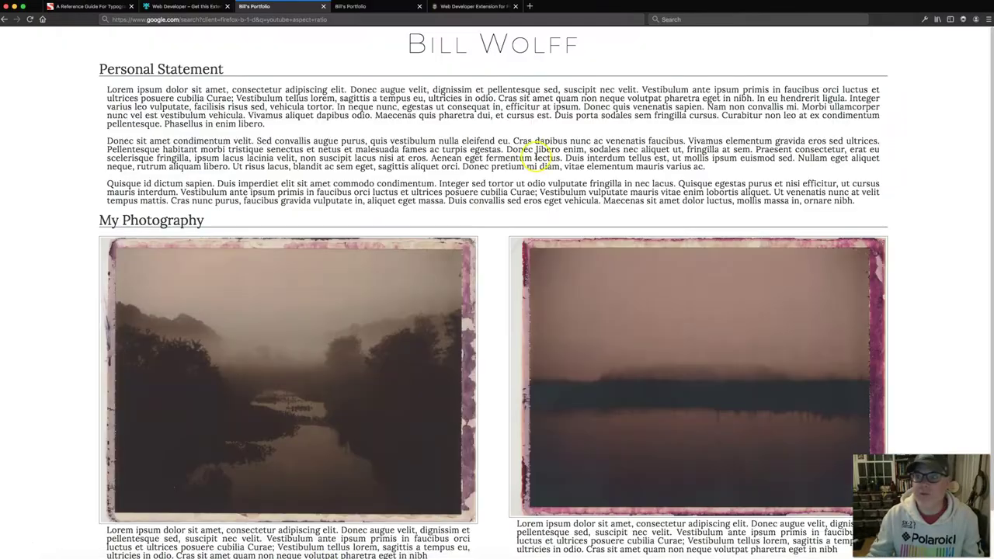
left_click(963, 20)
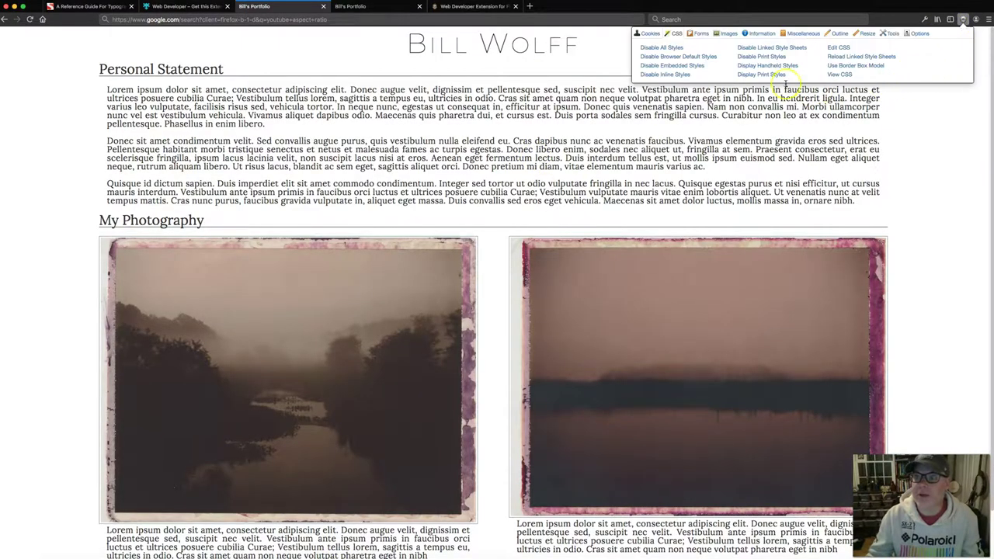
left_click(890, 36)
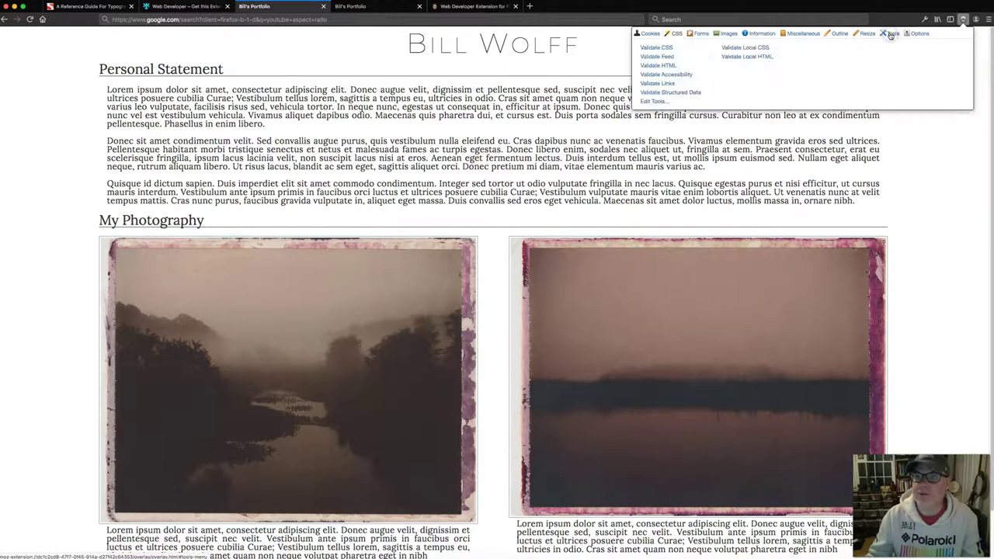
left_click(651, 76)
left_click(489, 87)
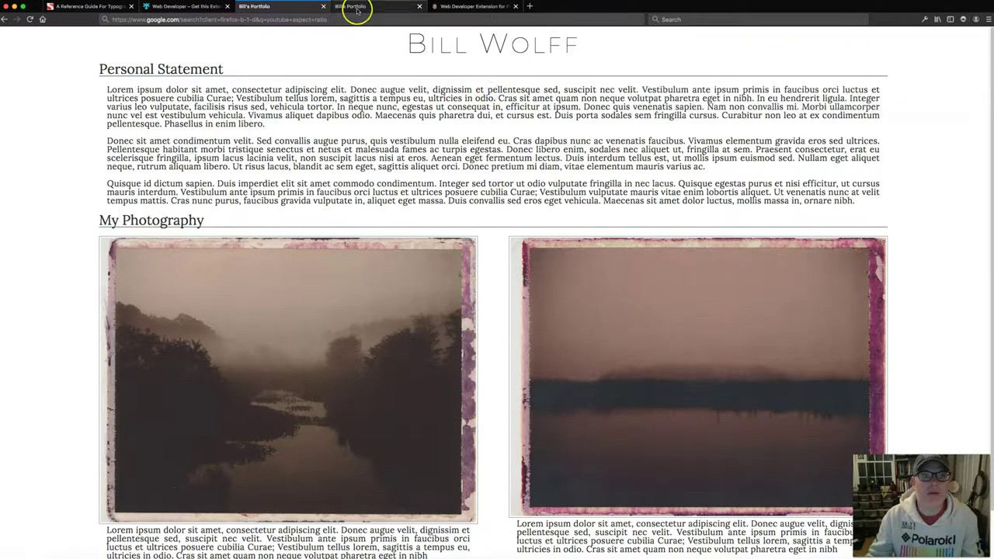
Run Validate HTML on the single-column portfolio2 page.
left_click(357, 9)
left_click(963, 19)
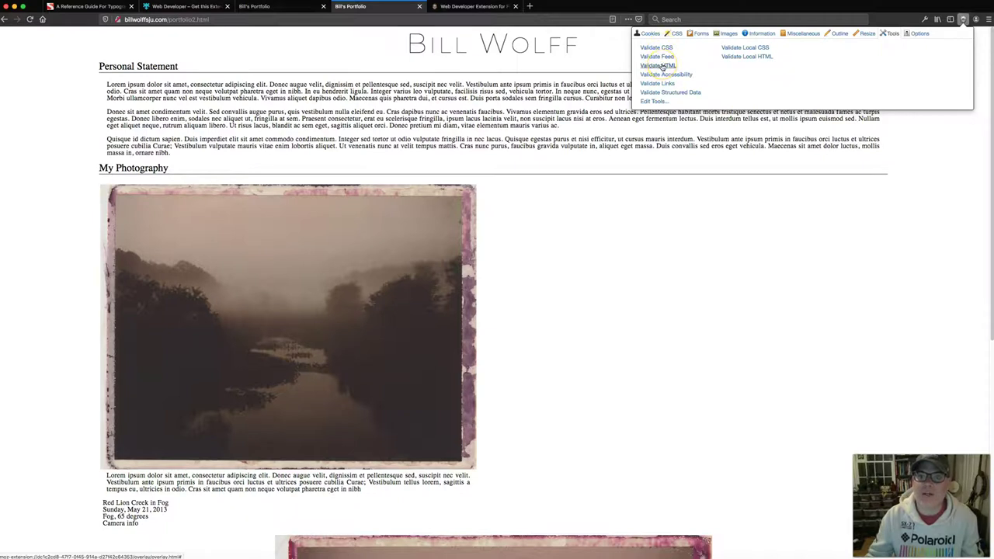
left_click(661, 65)
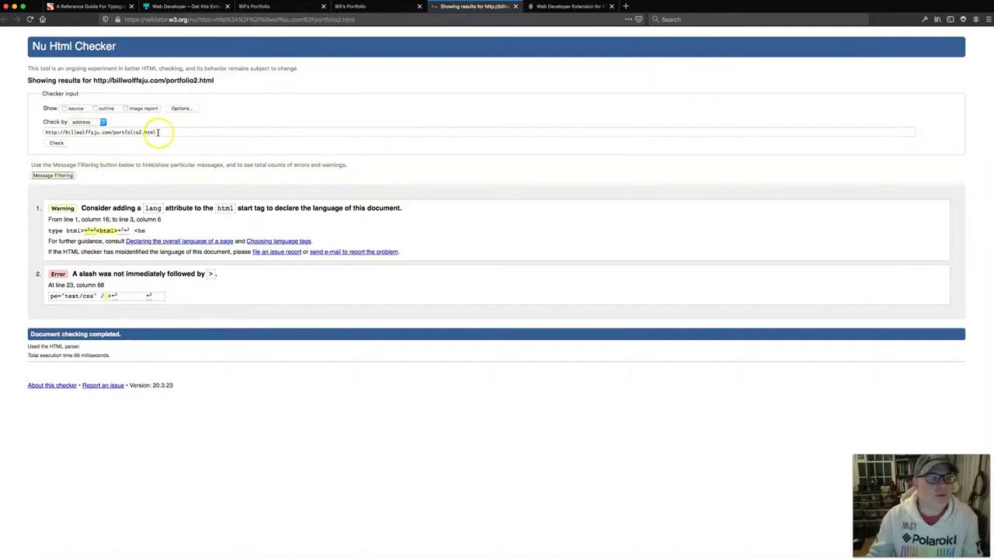
Zoom the checker results, review the lang warning and line-23 slash error, then switch to Brackets.
left_click_drag(158, 132, 30, 132)
mouse_move(163, 132)
left_mouse_down()
mouse_move(34, 133)
mouse_move(155, 132)
left_mouse_up()
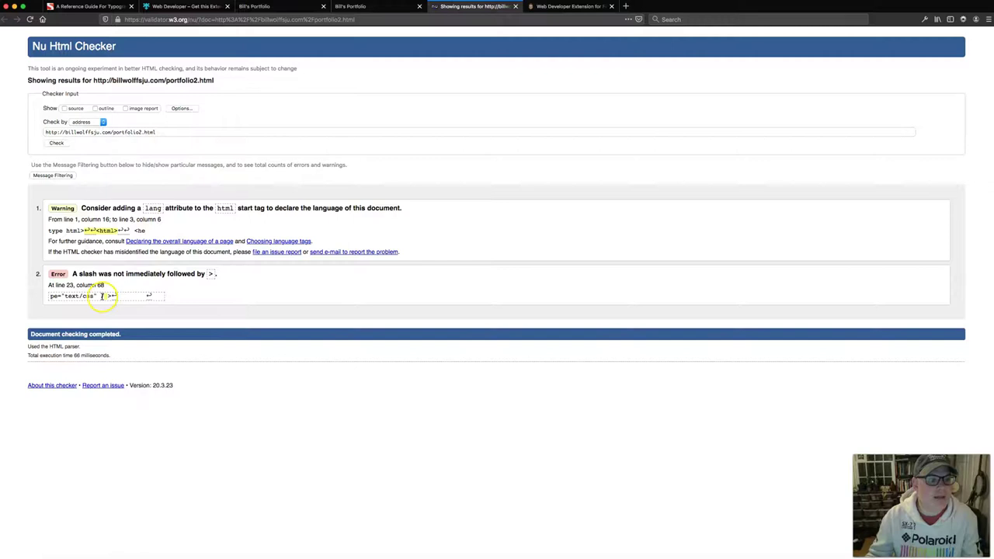
key("super+plus")
key("super+plus")
key("super+plus")
key("super+plus")
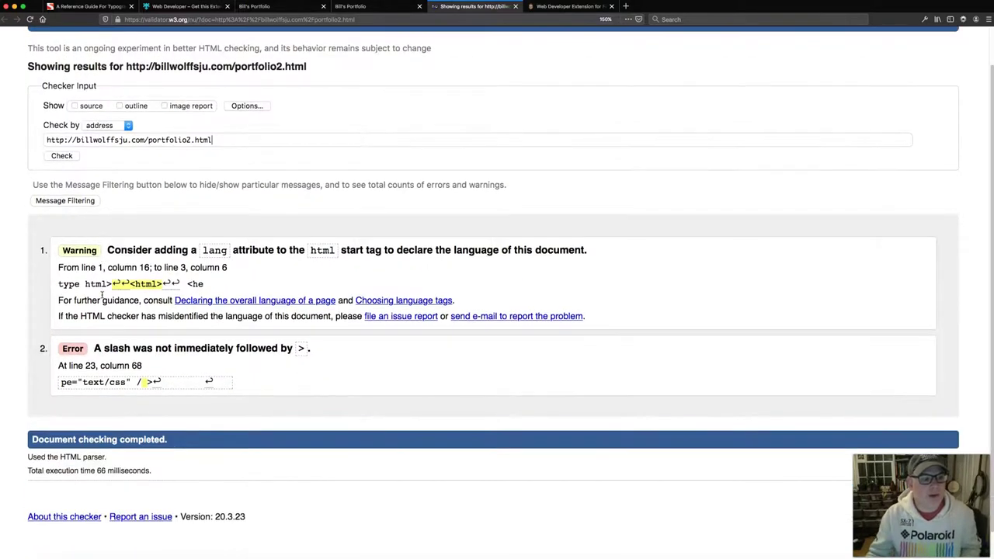
scroll(102, 295, "down", 1)
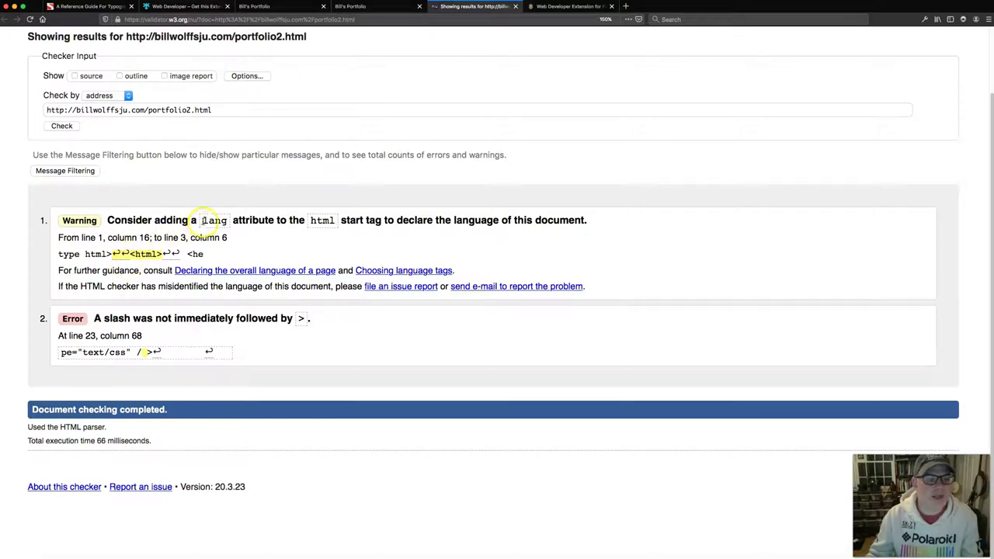
left_click_drag(201, 221, 225, 221)
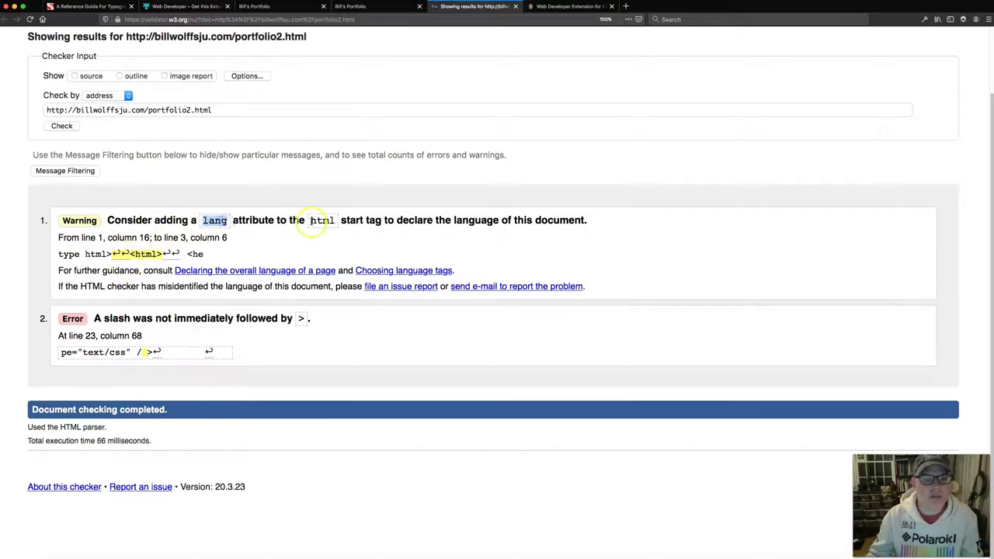
left_click(310, 221)
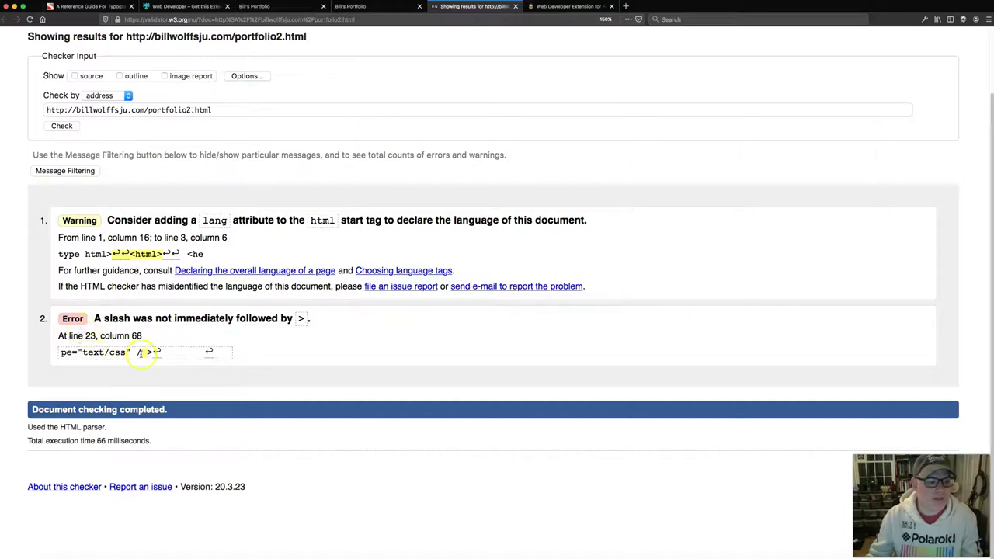
mouse_move(205, 554)
left_click(242, 554)
Remove the space in line 23's '/ >' so the stylesheet link closes with '/>'.
left_click(29, 28)
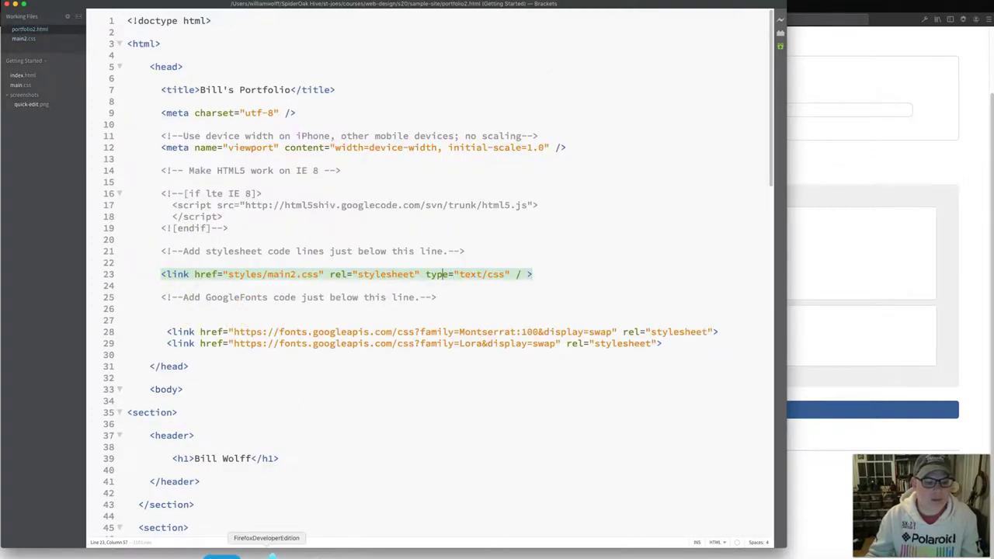
left_click(271, 555)
left_click(233, 555)
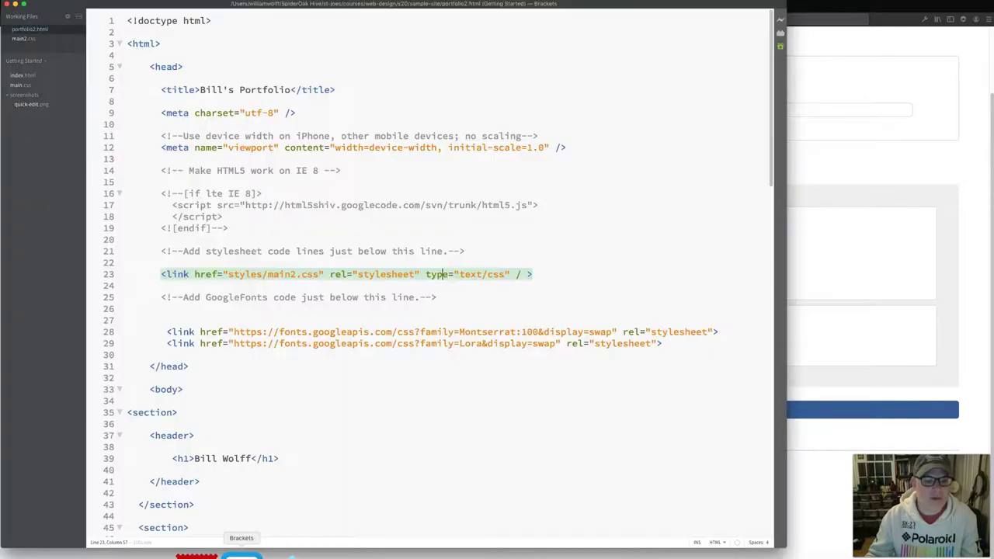
left_click(288, 297)
left_click(521, 275)
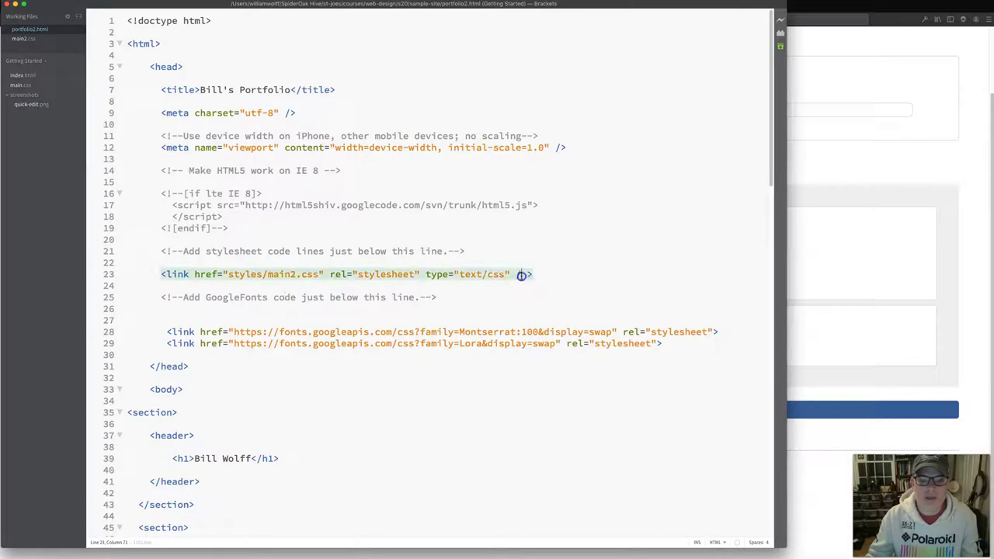
left_click_drag(523, 275, 525, 276)
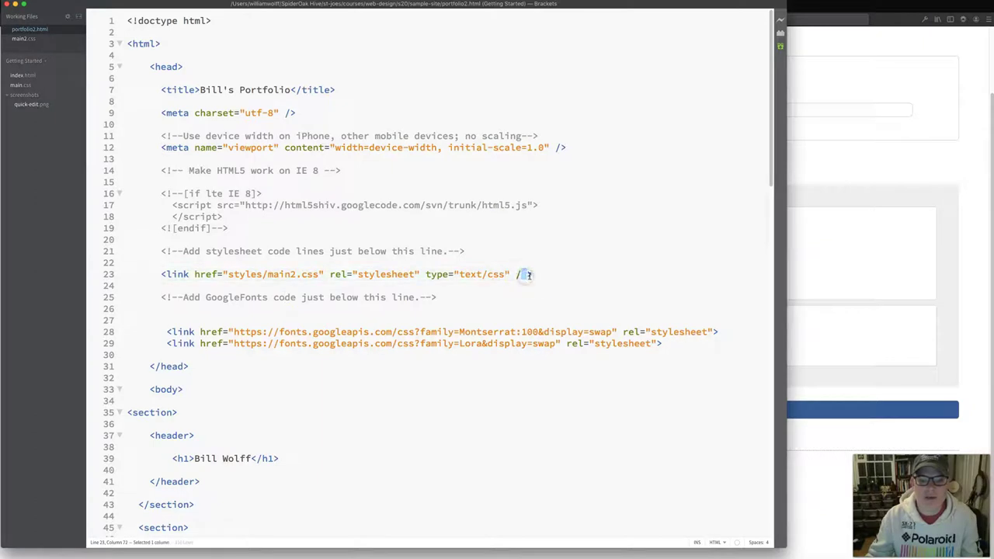
left_click(525, 275)
key("BackSpace")
left_click(474, 295)
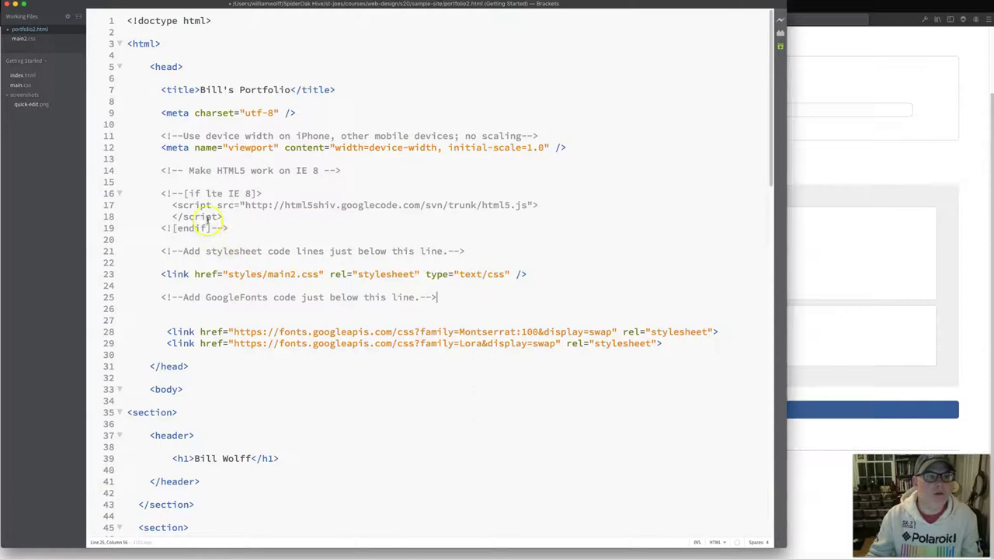
Add lang="en" to the opening html tag and delete the blank line before the font links.
left_click(275, 555)
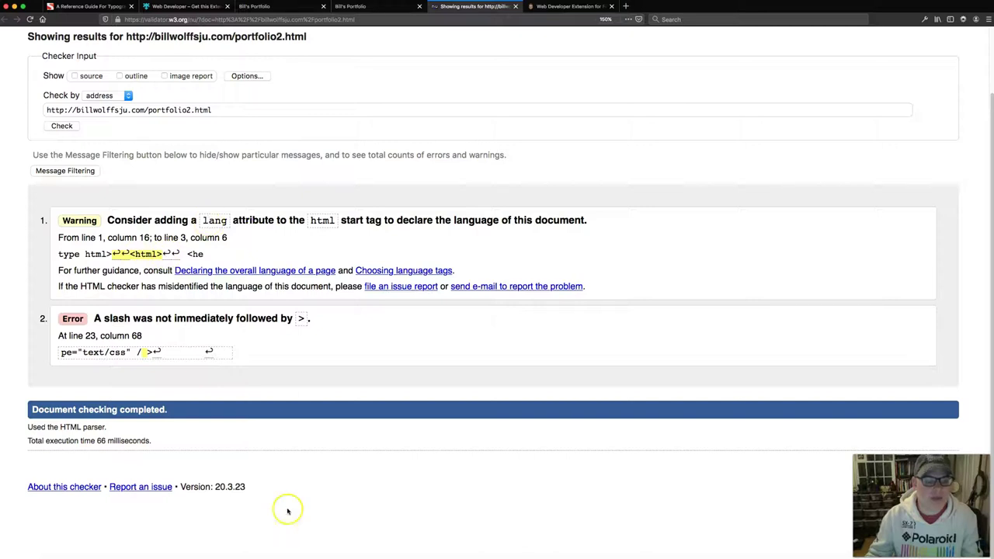
mouse_move(297, 556)
left_click(242, 554)
left_click(155, 43)
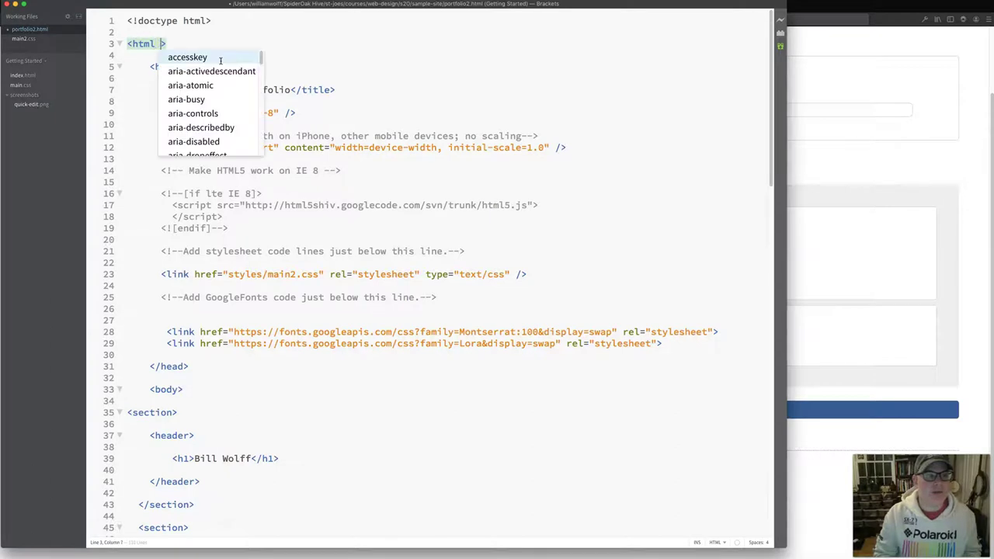
type("lang=\"")
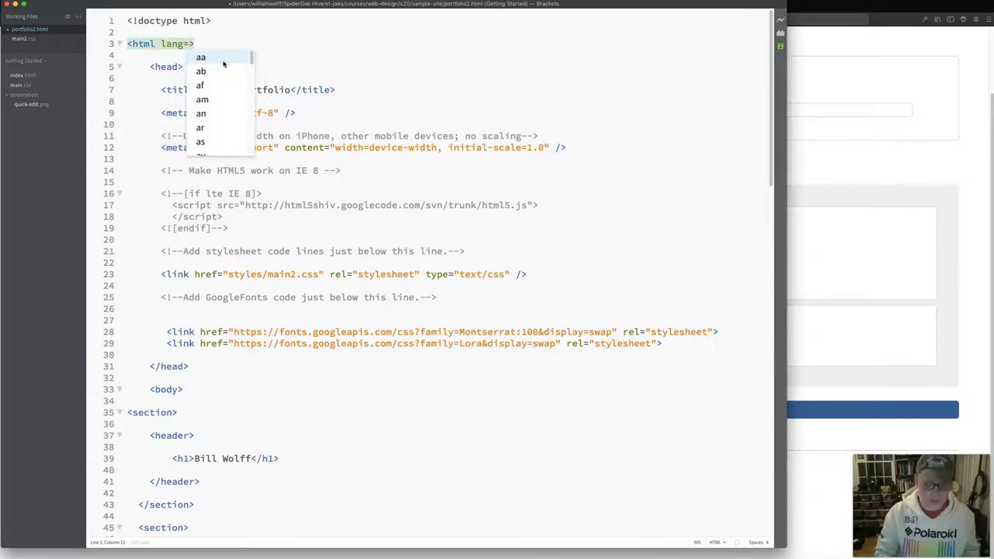
type("en")
left_click(228, 90)
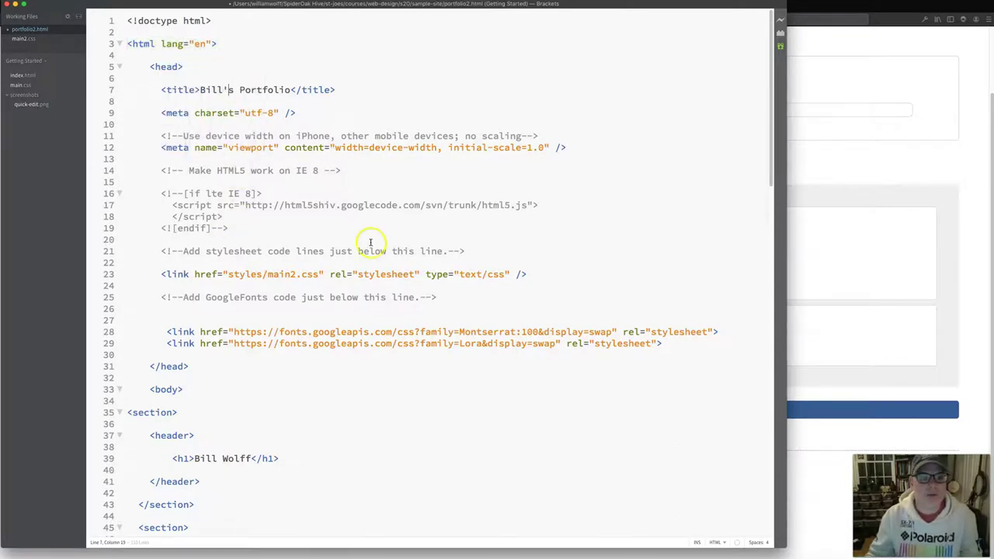
left_click(249, 307)
key("BackSpace")
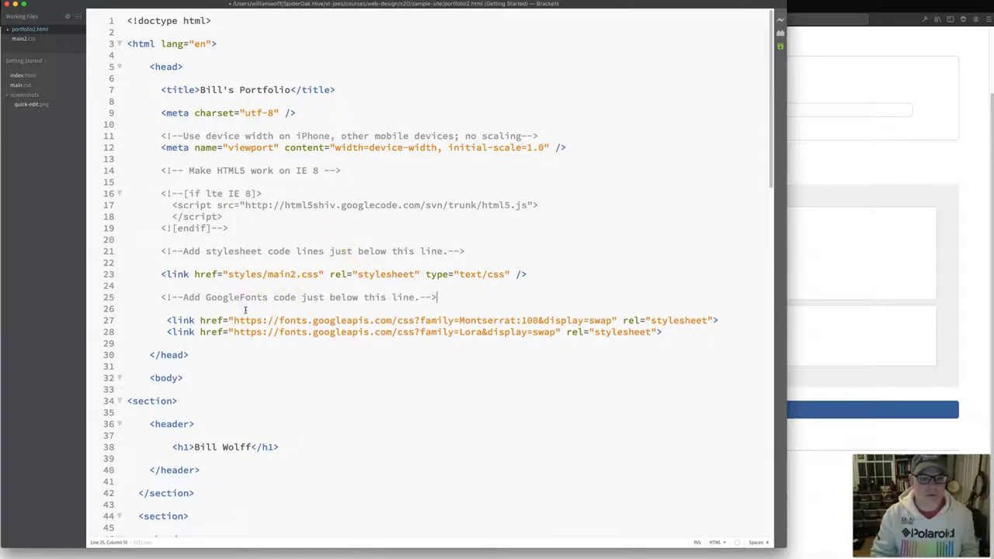
Reconnect FileZilla and upload portfolio2.html into the remote public_html folder.
left_click(206, 553)
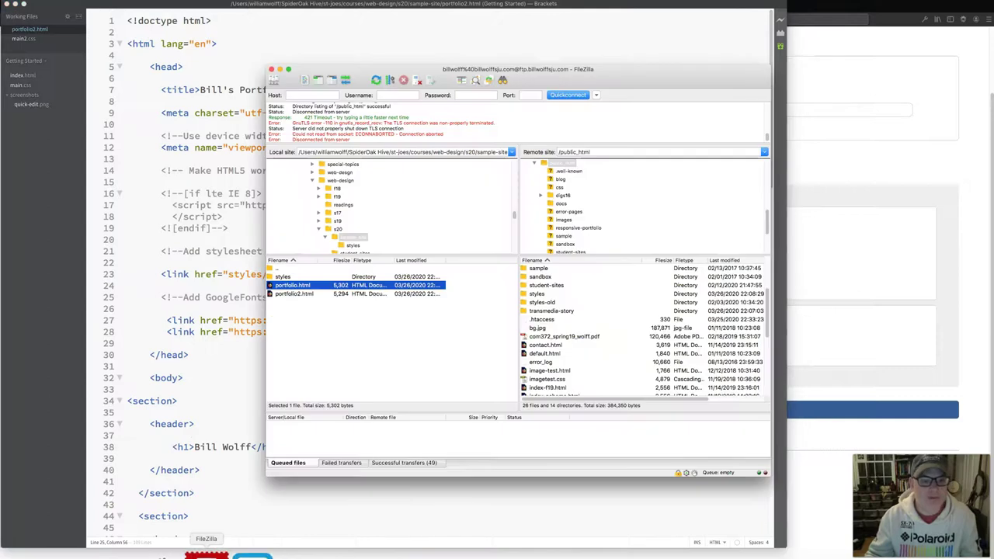
left_click(375, 81)
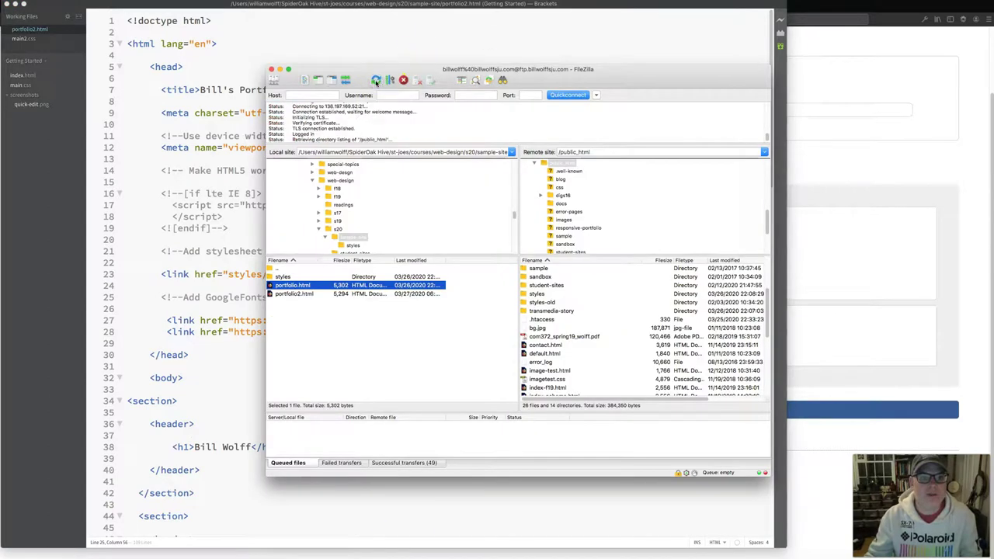
left_click_drag(295, 294, 607, 382)
key("super+Tab")
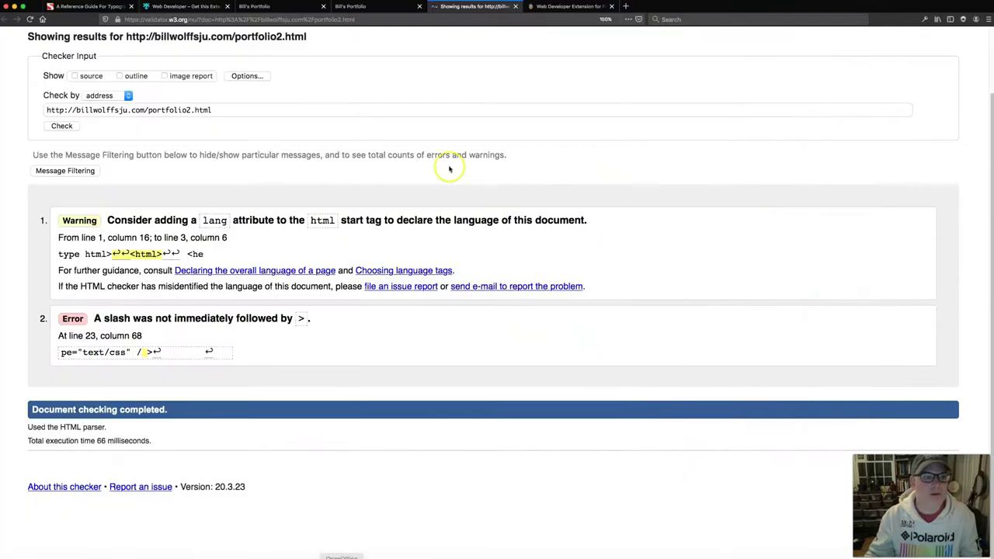
Recheck the page in the Nu Html Checker and confirm it reports no errors or warnings.
left_click(30, 18)
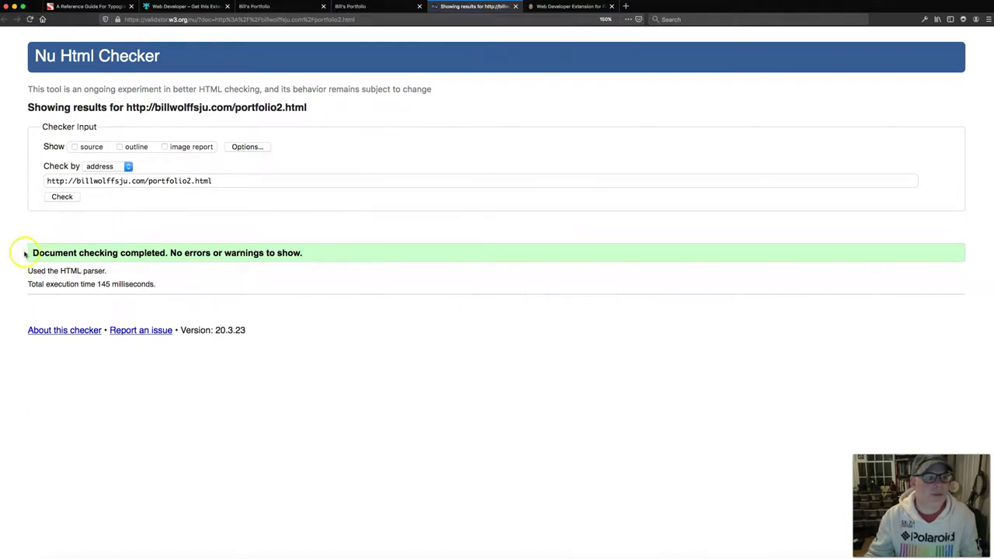
left_click_drag(31, 253, 311, 251)
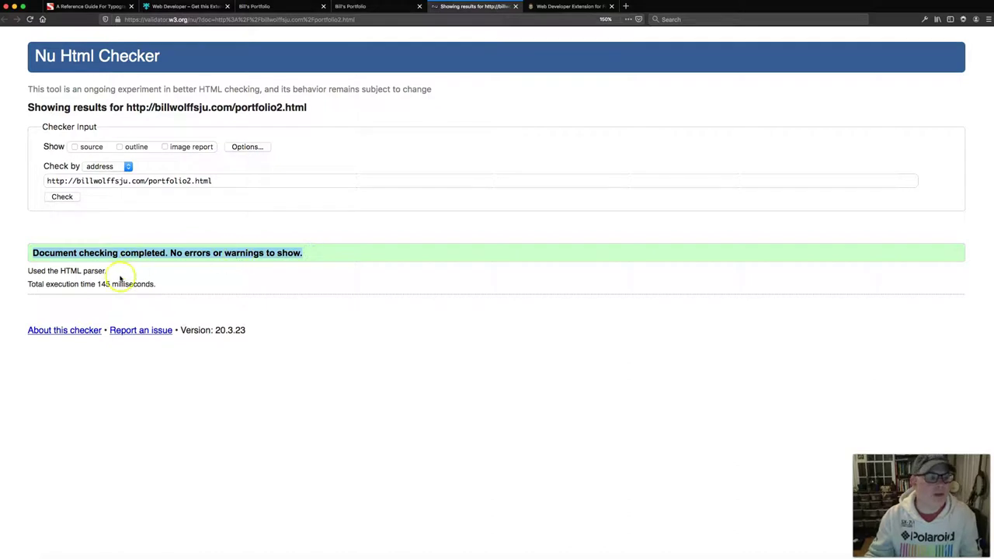
left_click_drag(108, 272, 24, 271)
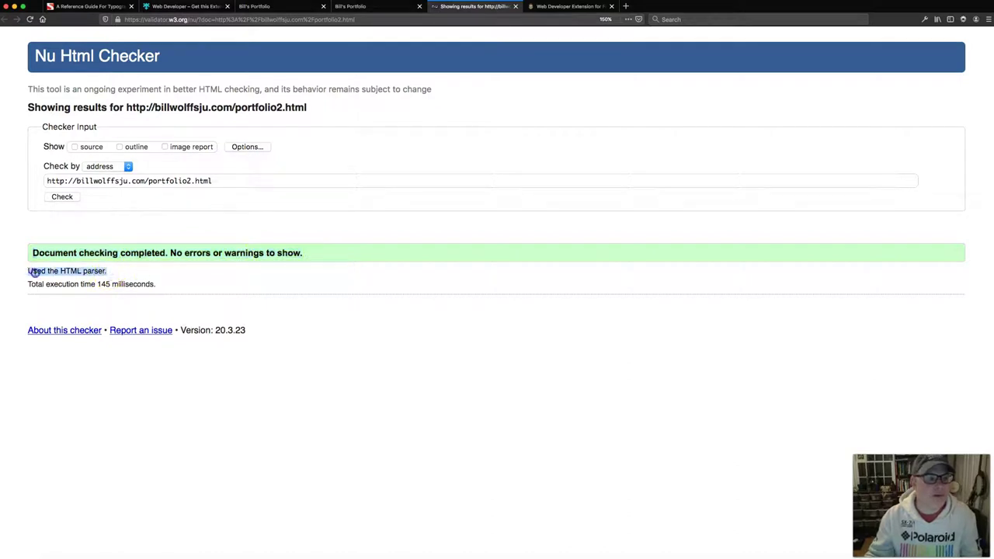
left_click(116, 271)
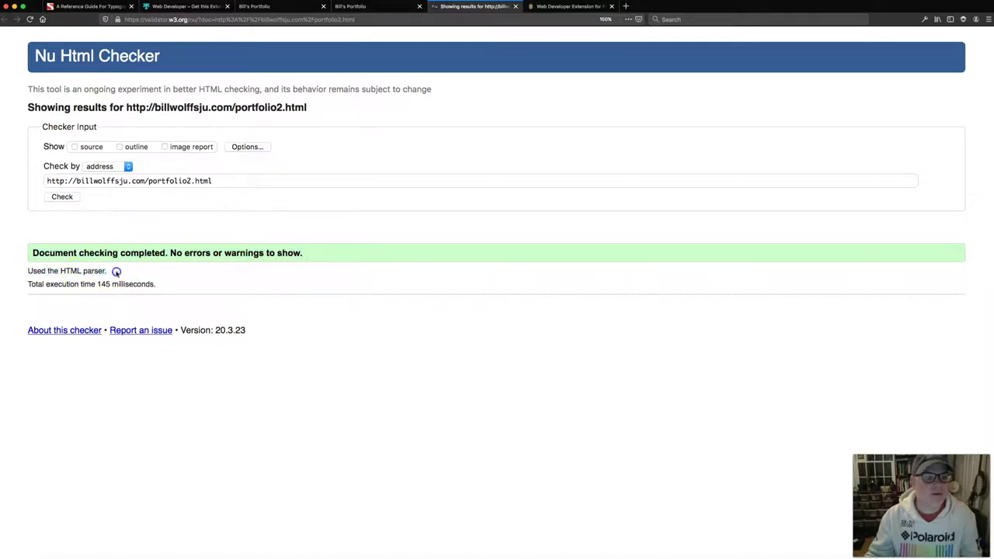
Reload the Bill's Portfolio tab and close the validator results tab.
left_click(361, 7)
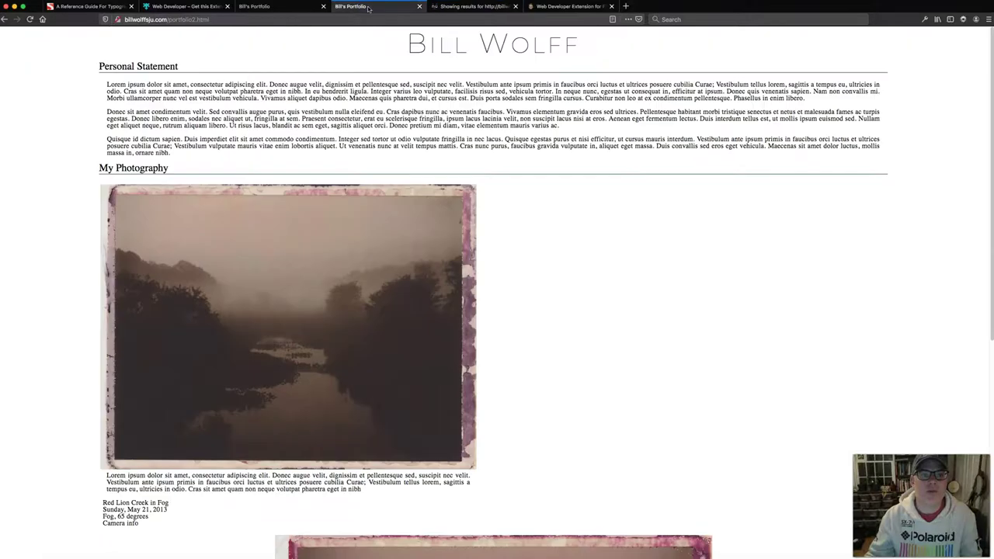
left_click(29, 20)
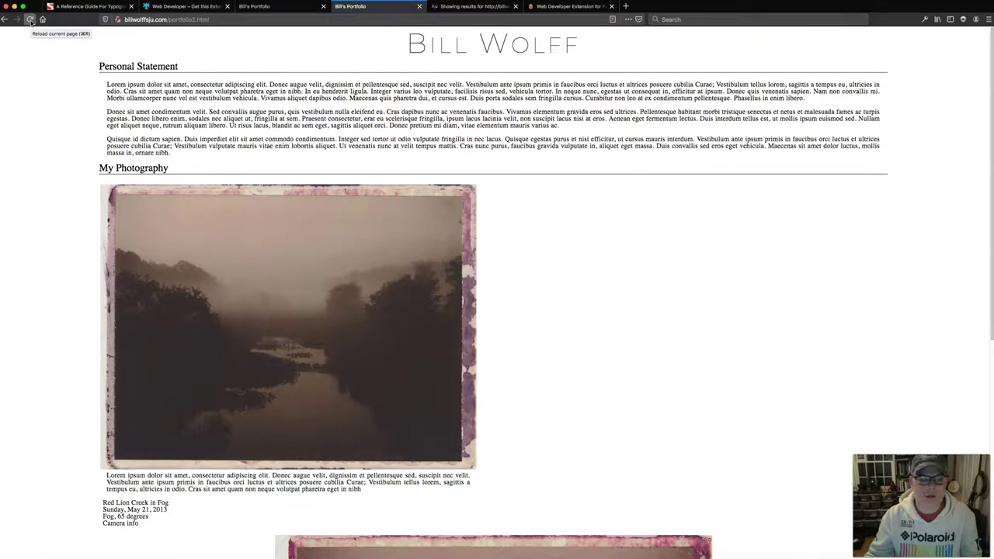
left_click(62, 121)
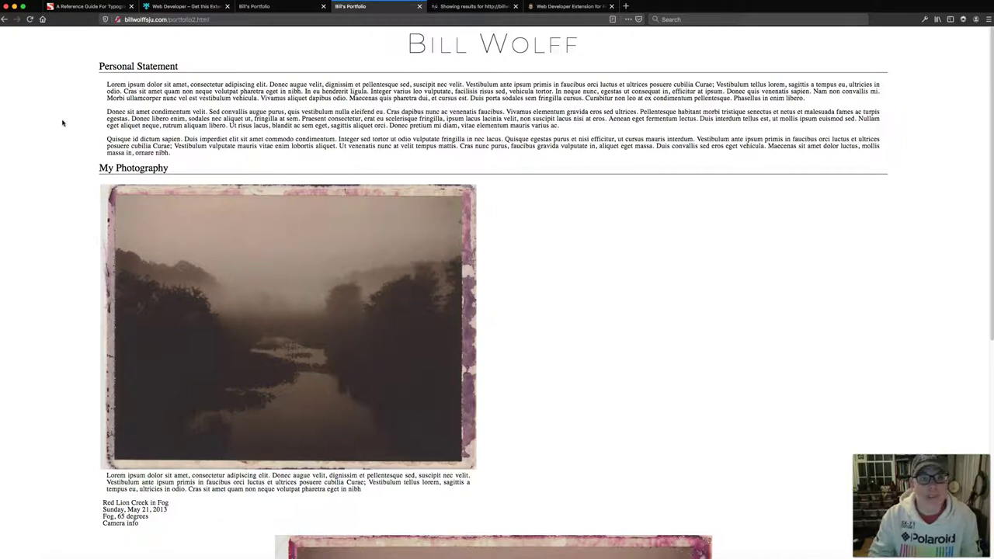
middle_click(443, 7)
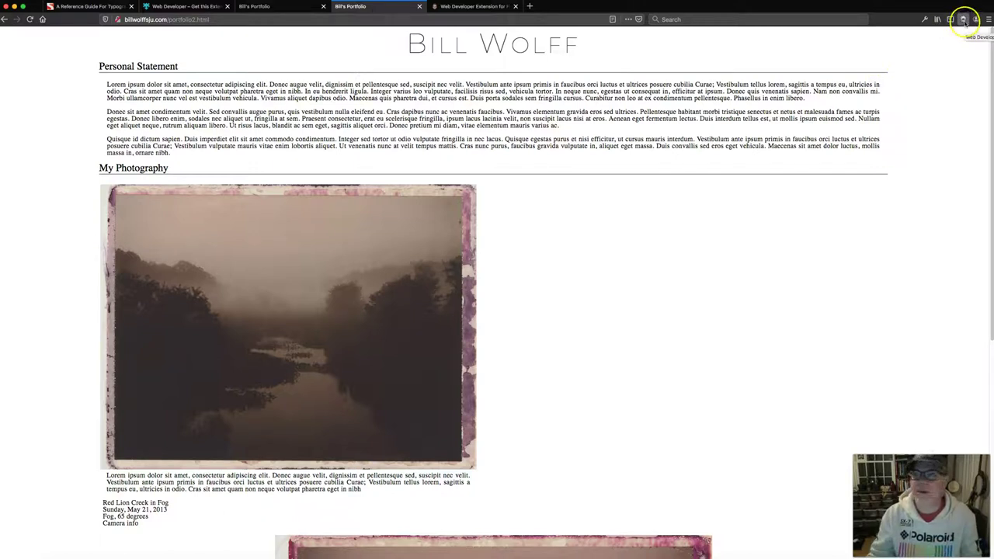
Run Validate CSS on the portfolio page and zoom the W3C results showing 8 errors.
left_click(963, 21)
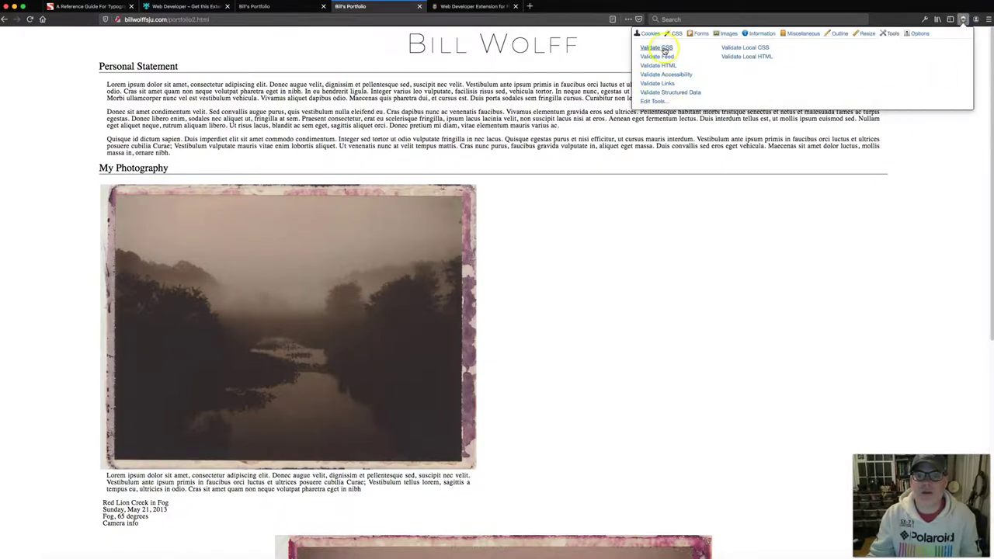
left_click(662, 48)
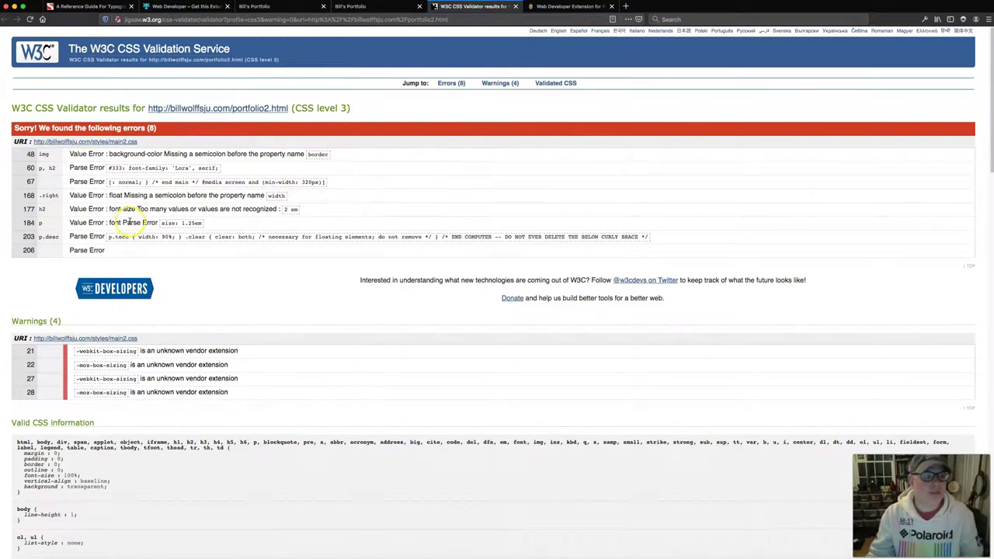
key("super+equal")
key("super+equal")
key("super+equal")
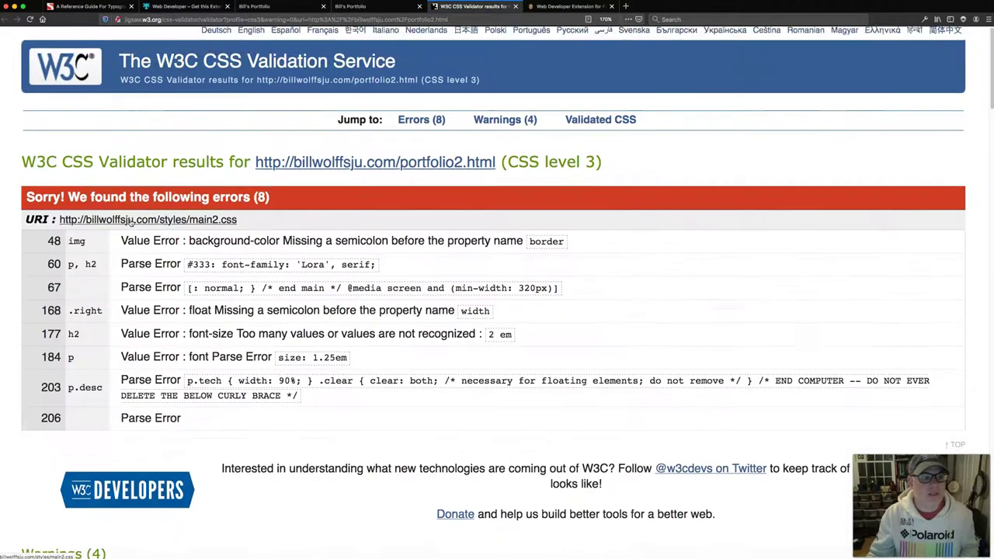
key("super+equal")
key("super+equal")
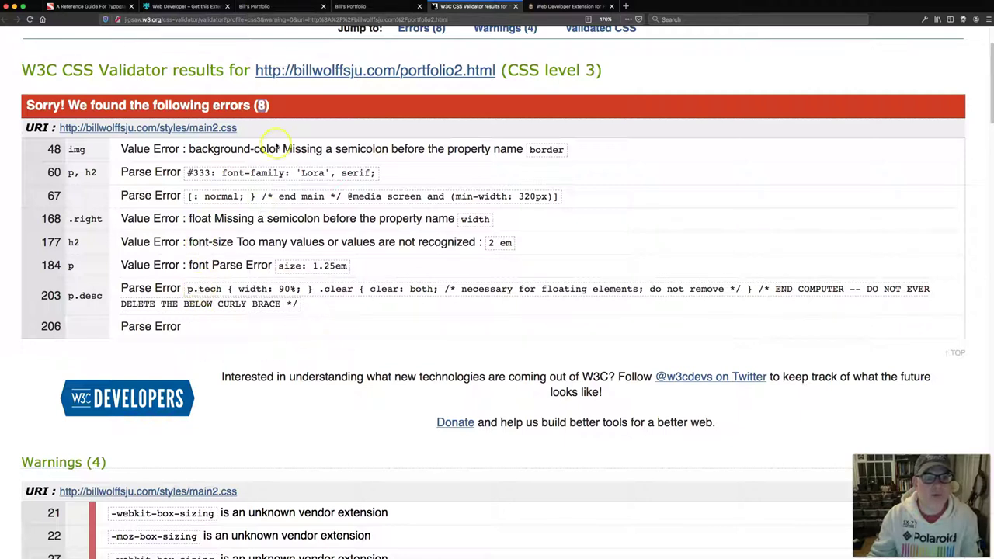
left_click_drag(283, 149, 519, 148)
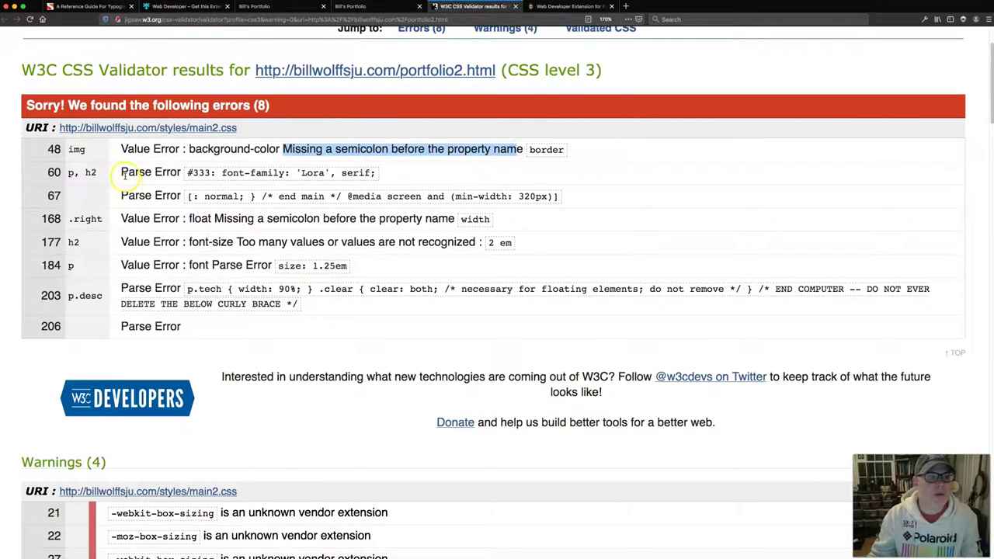
left_click_drag(122, 173, 163, 174)
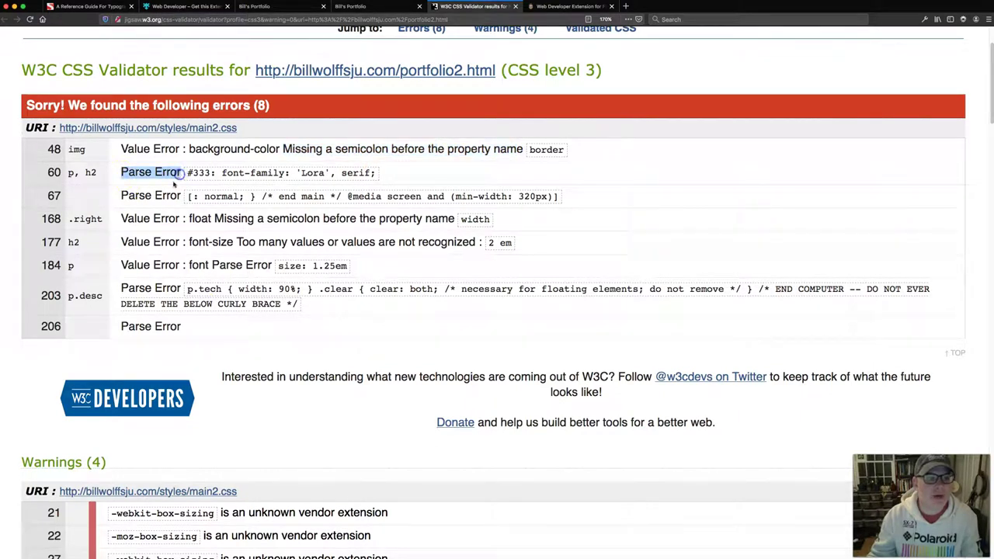
left_click(165, 194)
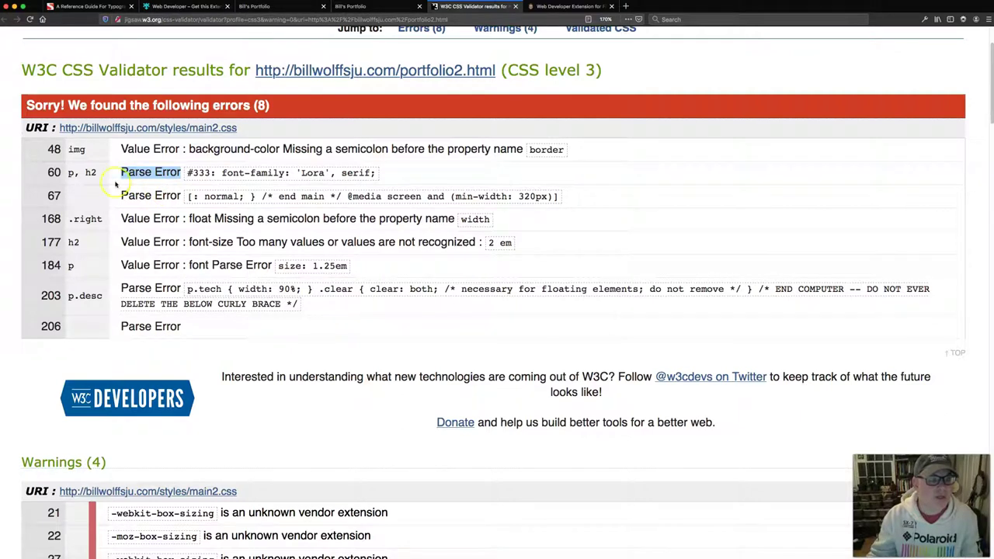
left_click(51, 173)
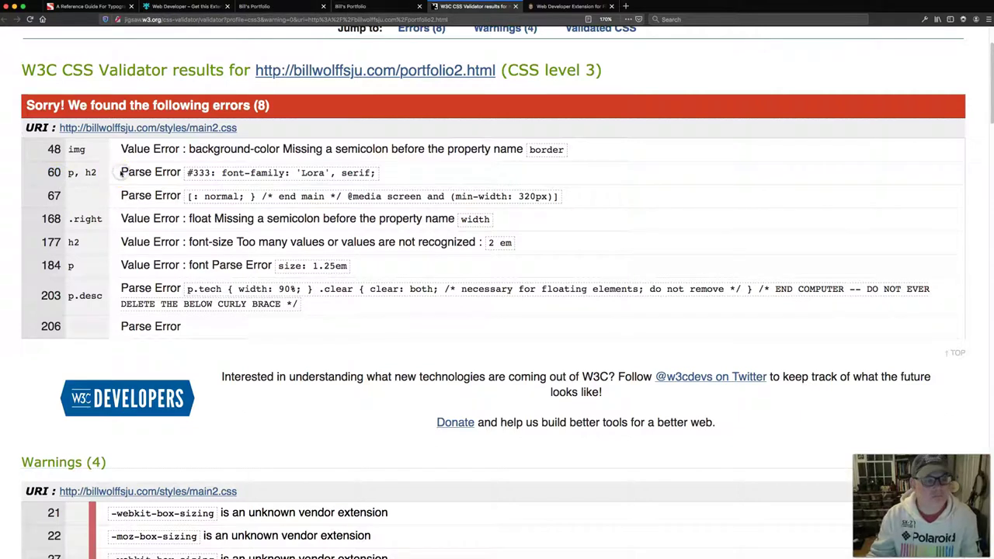
left_click_drag(123, 195, 310, 219)
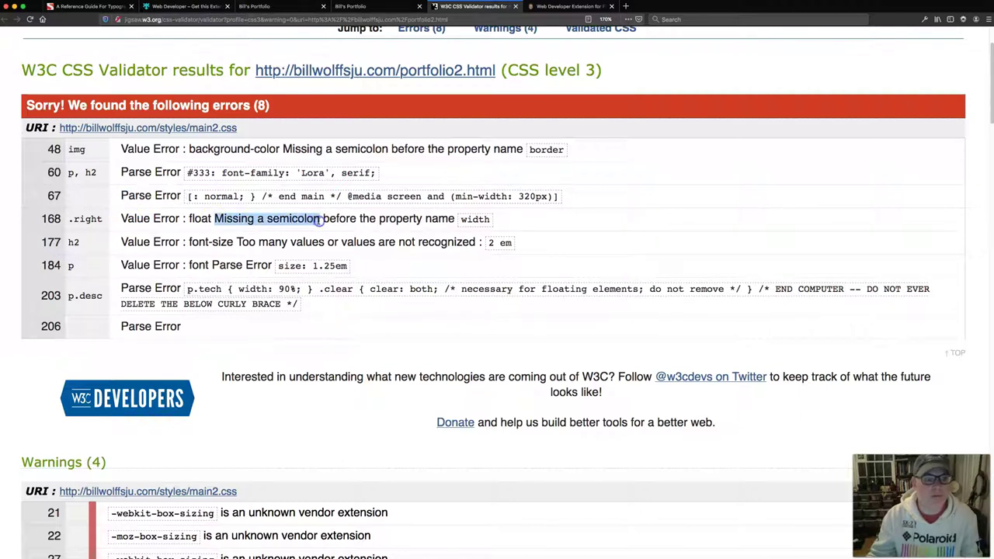
left_click_drag(122, 241, 181, 243)
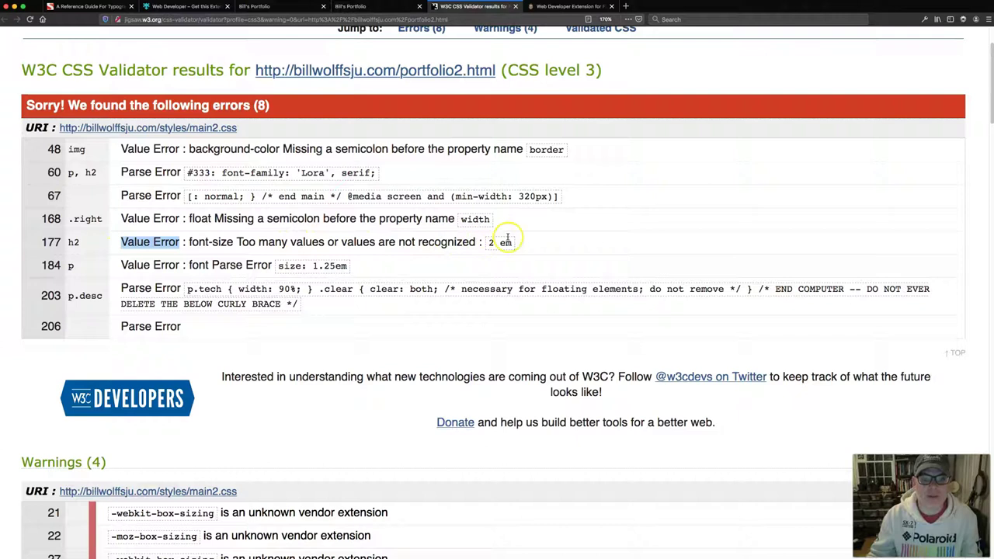
left_click_drag(492, 242, 498, 243)
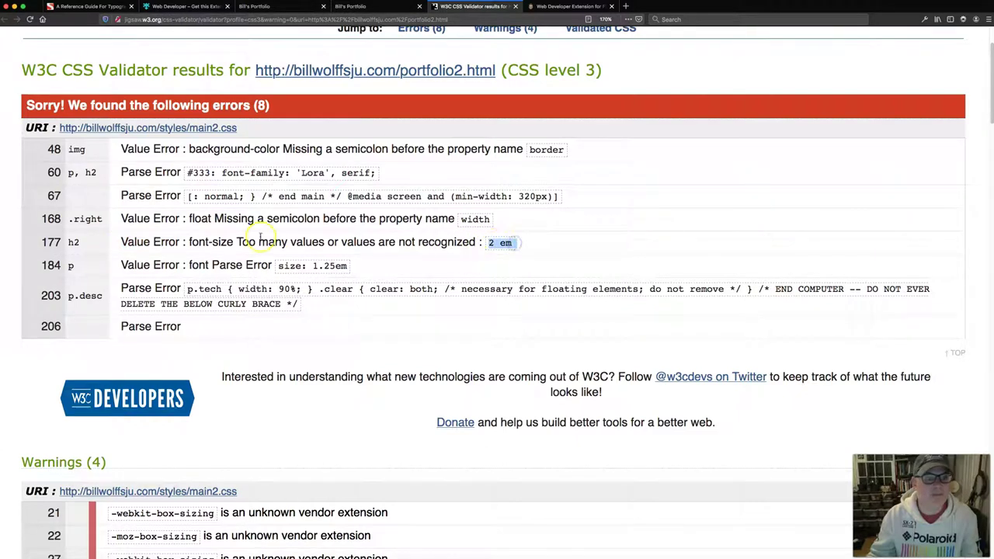
left_click_drag(190, 265, 250, 265)
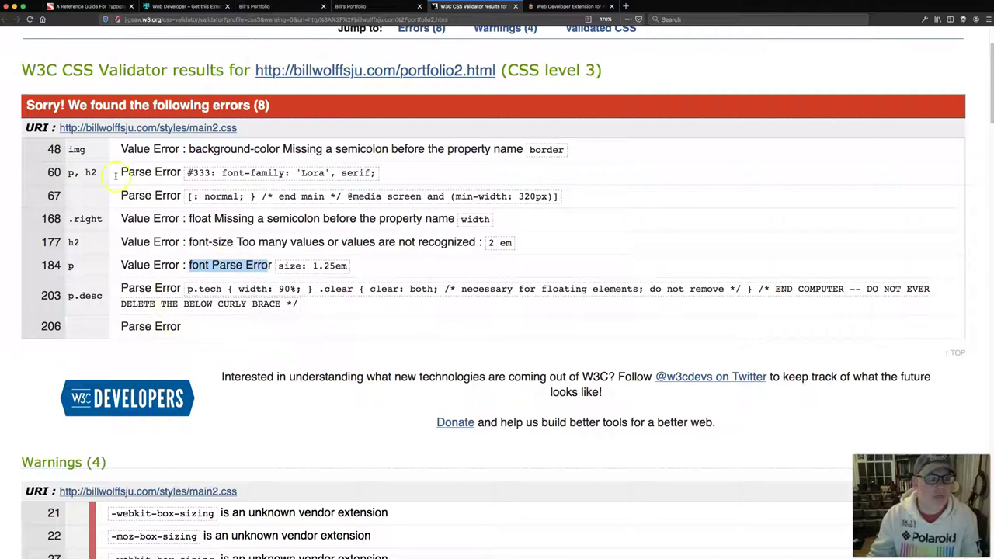
left_click(52, 148)
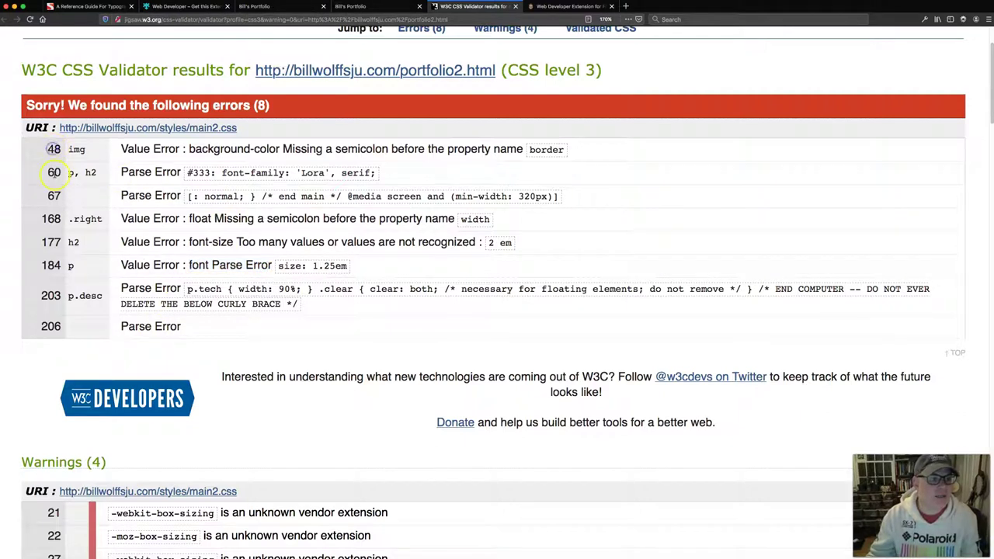
left_click(45, 161)
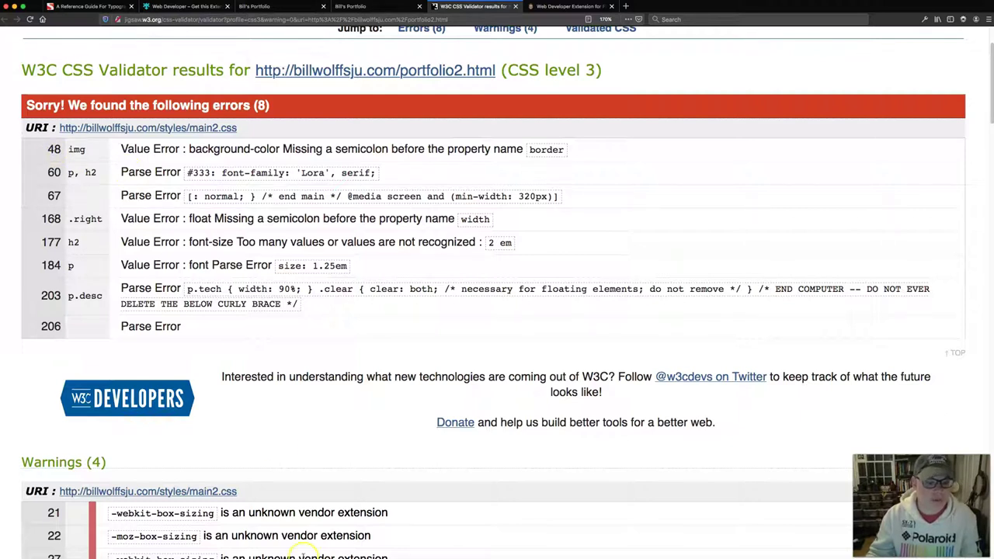
Add a semicolon after #81999d to end the border declaration on line 48 of main2.css.
key("super+Tab")
scroll(175, 145, "down", 10)
scroll(175, 145, "down", 5)
scroll(175, 145, "up", 2)
scroll(177, 148, "up", 1)
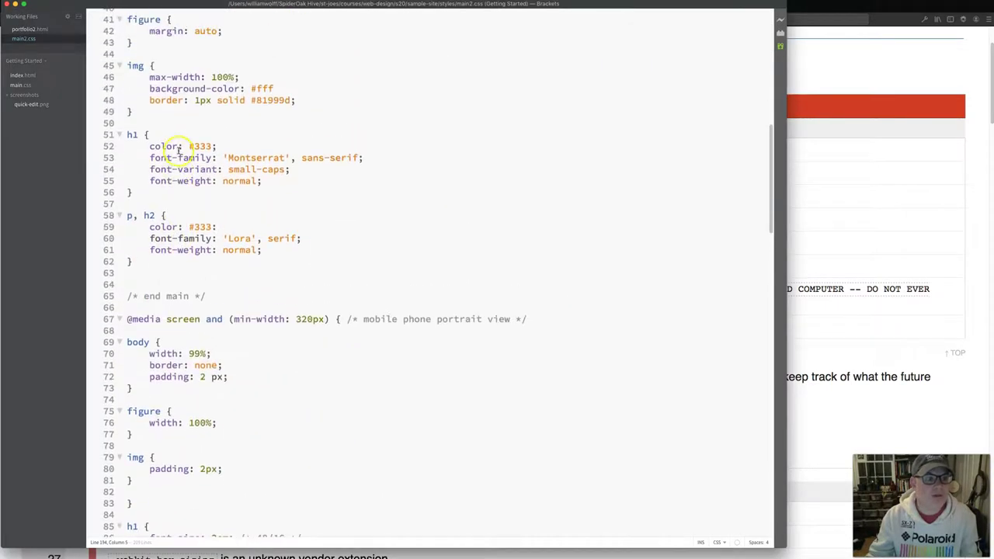
scroll(177, 147, "up", 1)
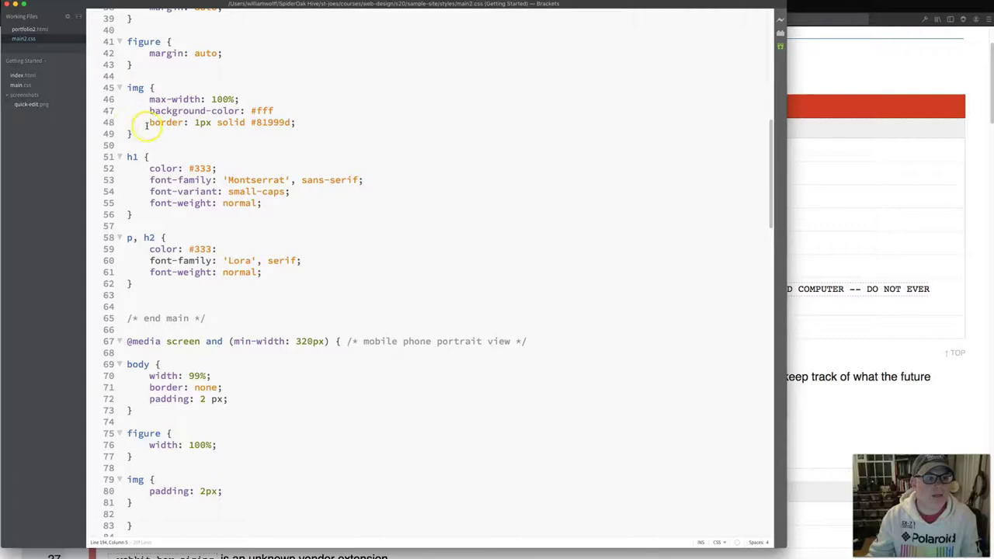
left_click_drag(149, 123, 276, 122)
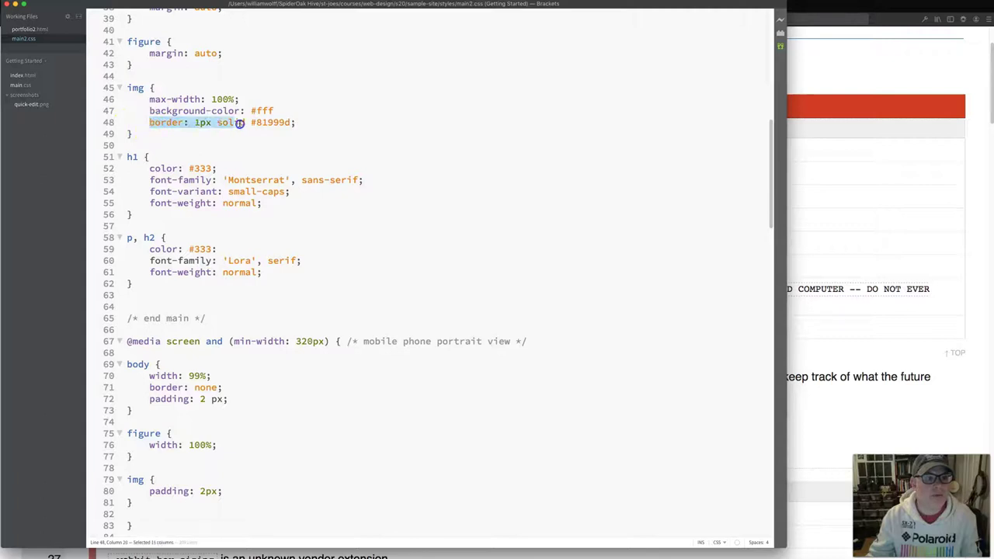
left_click(299, 122)
type(";")
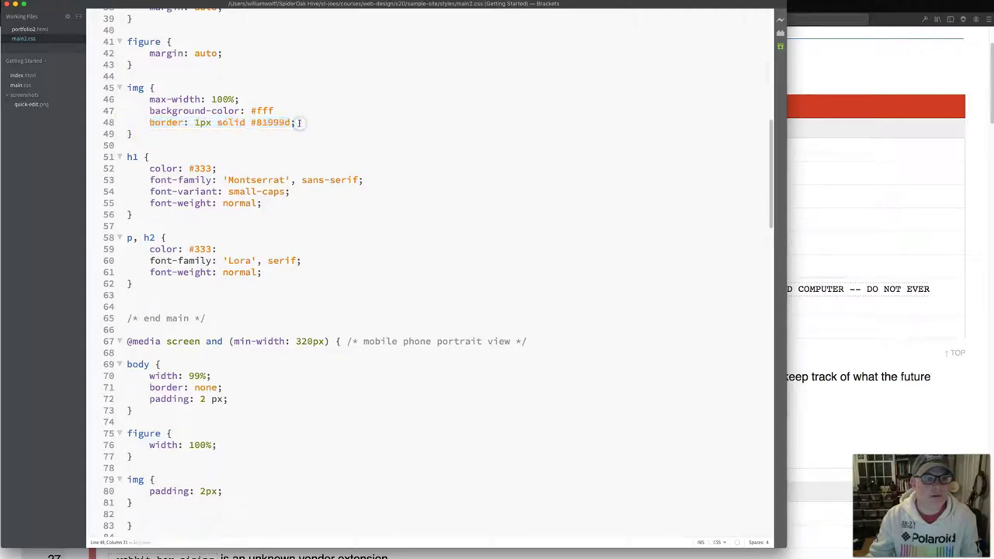
Reread the validator's line 48 'semicolon before border' message, then go back to main2.css.
left_click(821, 81)
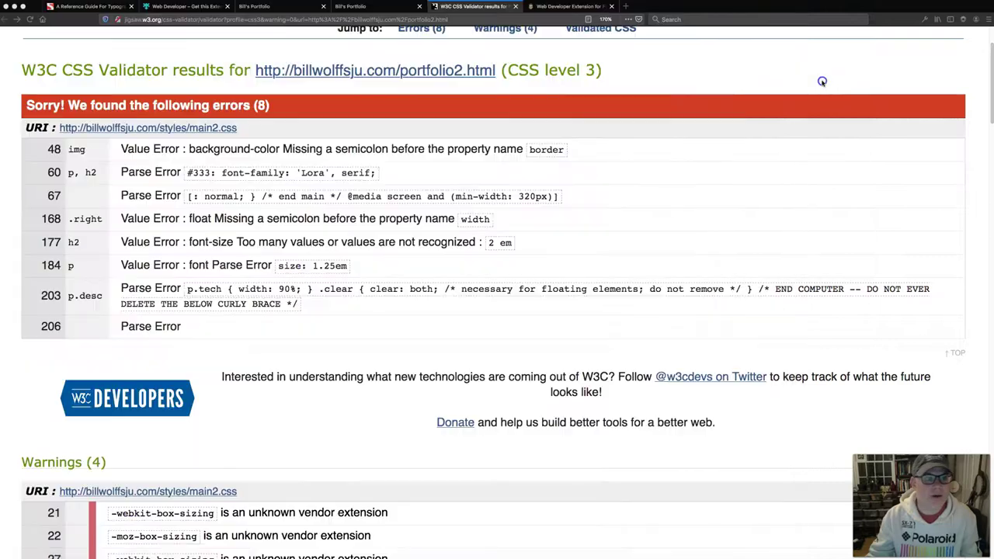
left_click_drag(282, 149, 330, 149)
left_click_drag(390, 149, 522, 149)
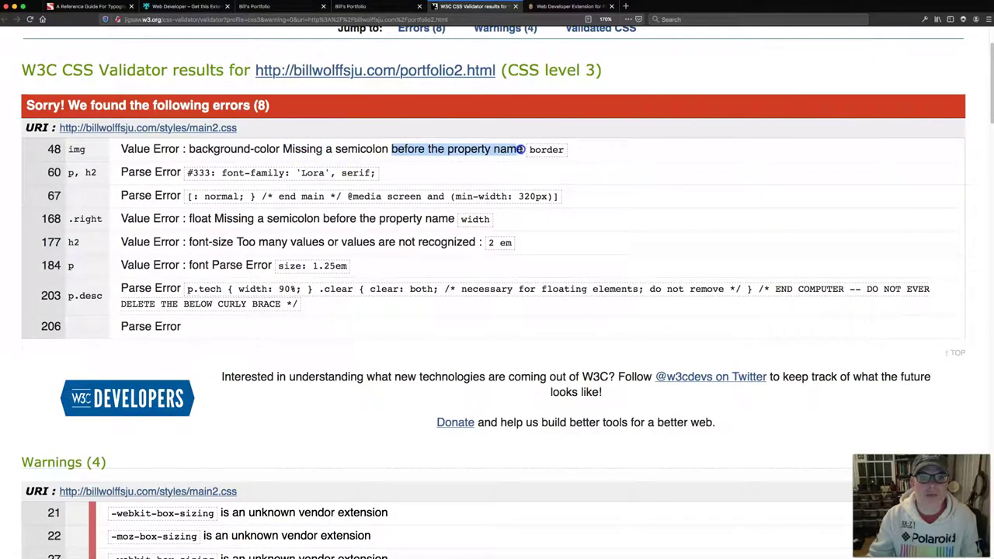
left_click_drag(391, 150, 521, 151)
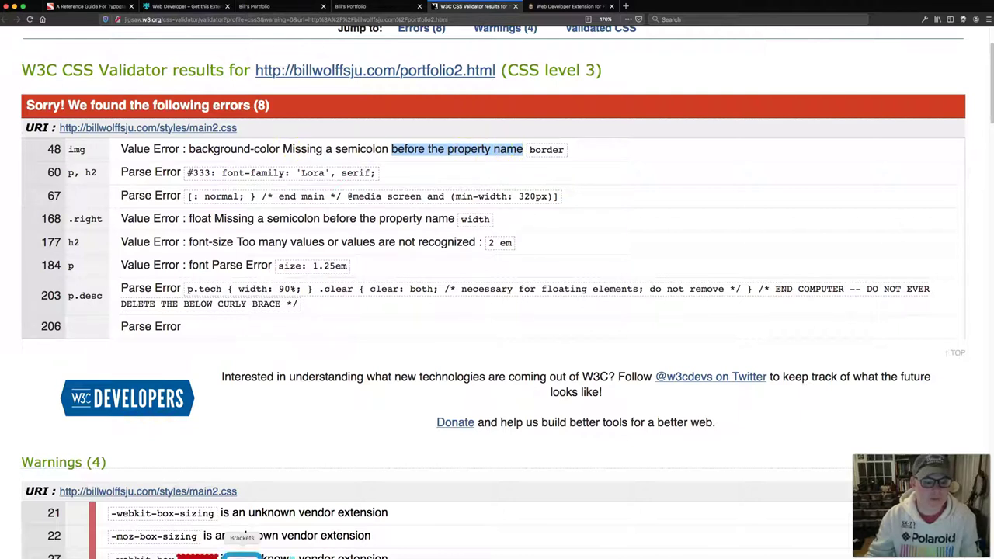
left_click(240, 553)
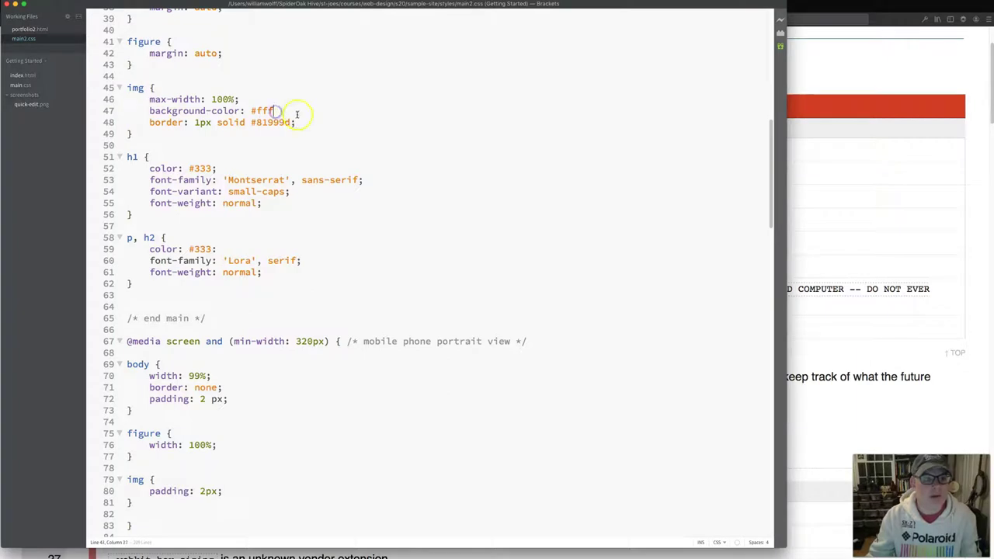
Add the semicolon after #fff on line 47 and upload main2.css to the server's styles folder.
left_click(296, 112)
type(";")
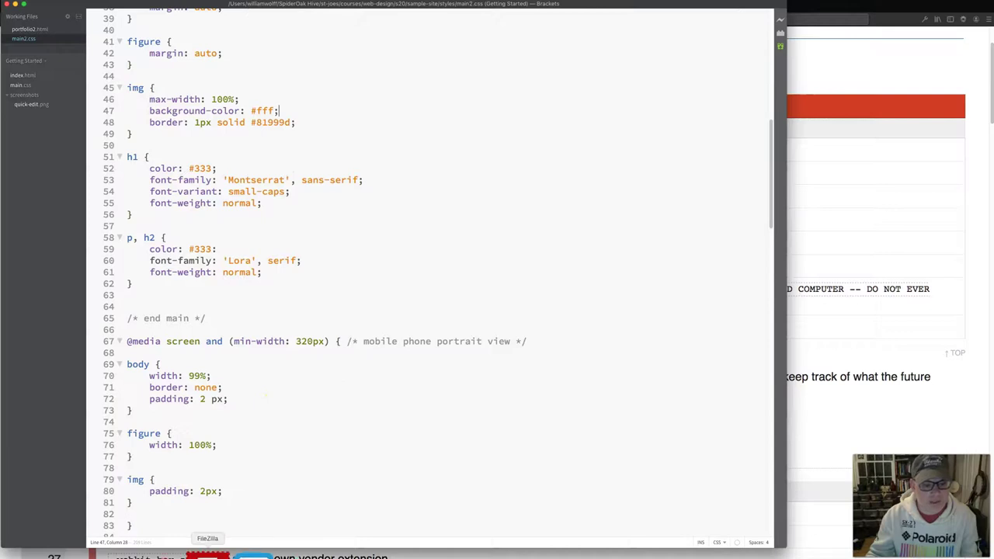
left_click(211, 552)
left_click(375, 80)
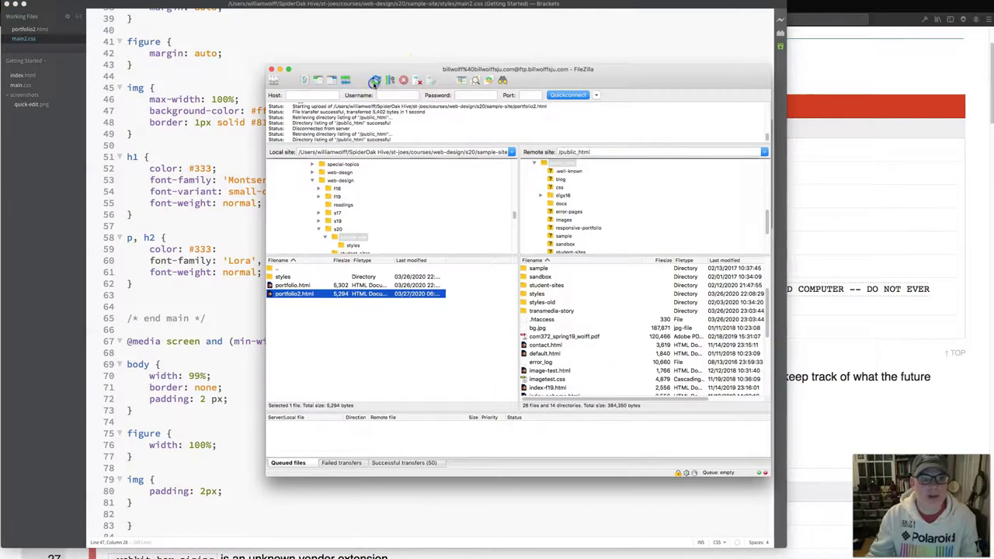
double_click(281, 276)
left_click_drag(288, 285, 685, 339)
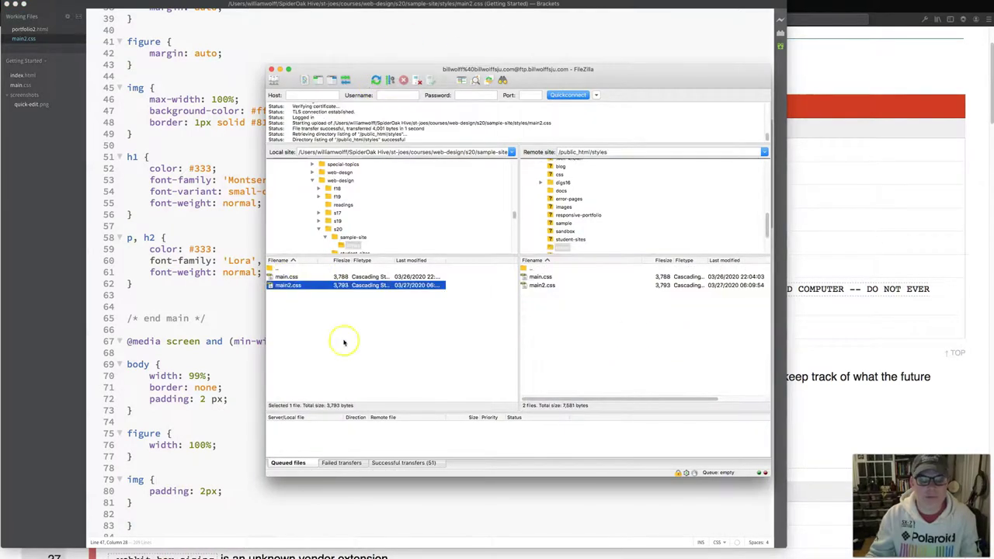
Reload the portfolio page and revalidate, leaving seven errors starting at line 60.
left_click(263, 556)
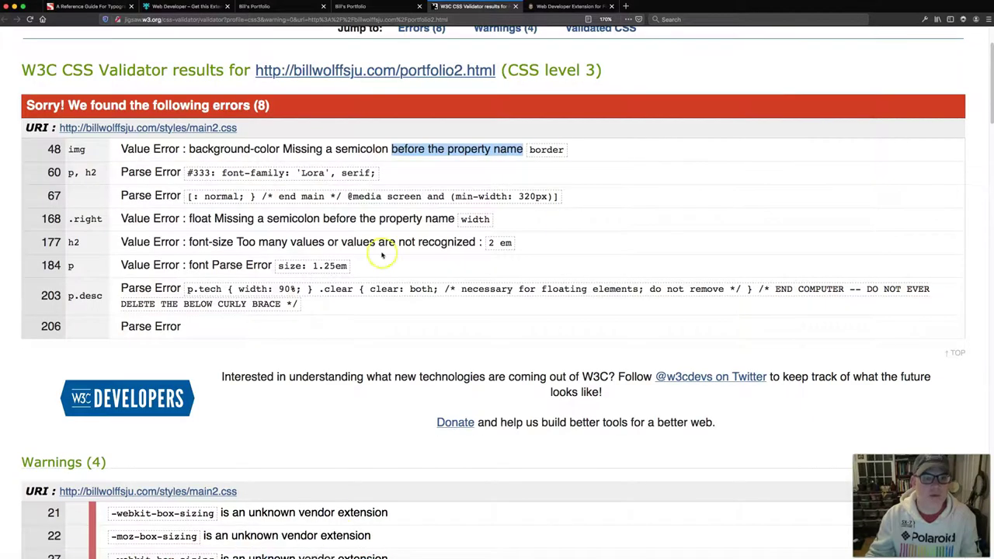
left_click(357, 8)
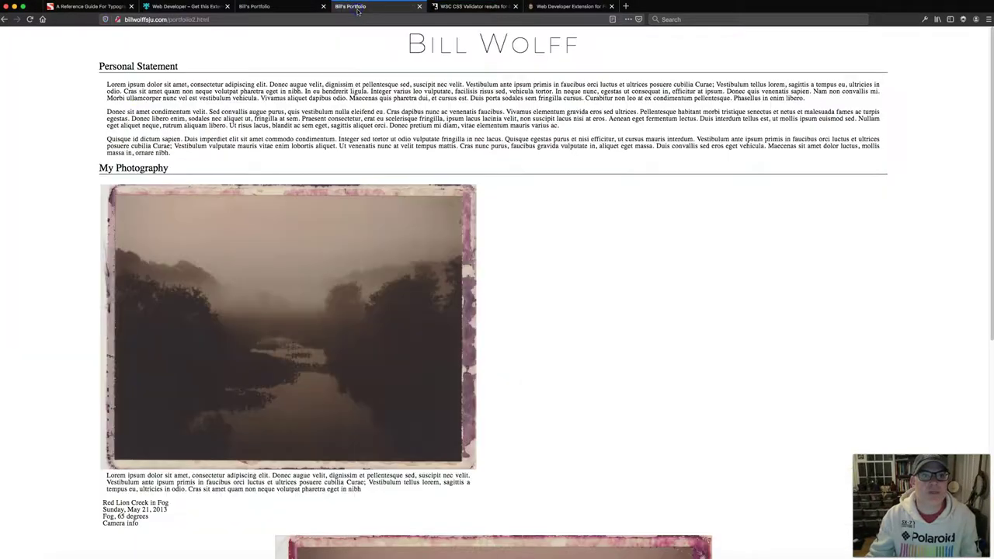
left_click(30, 19)
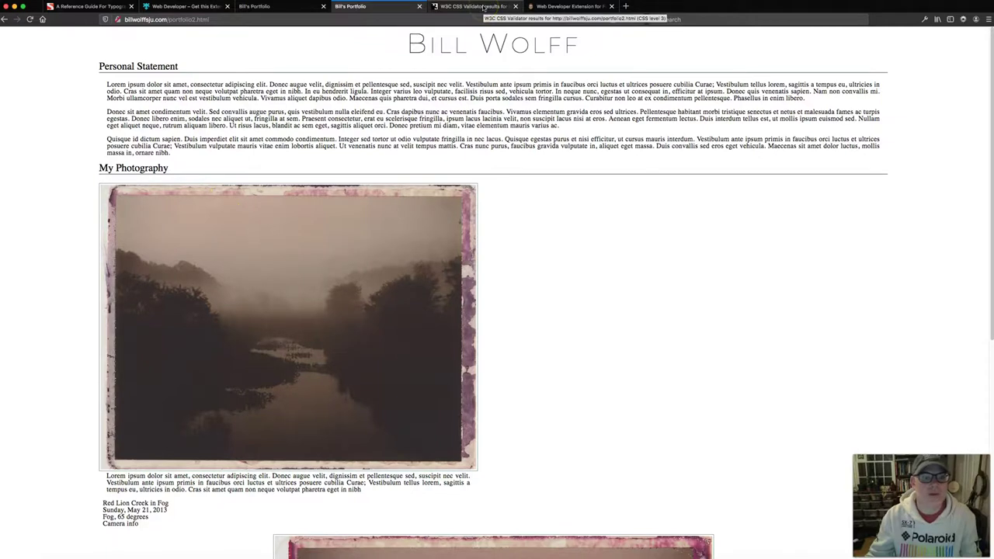
left_click(483, 6)
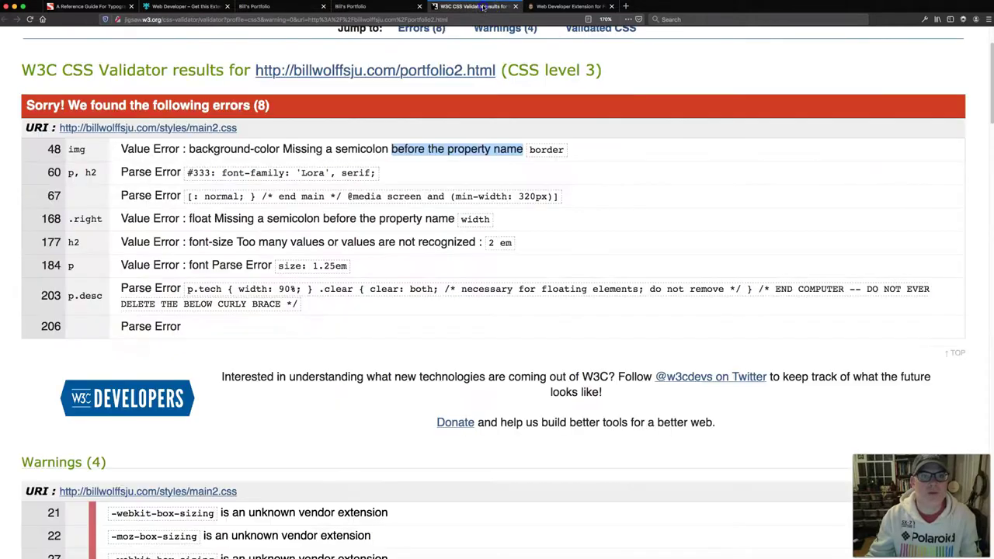
left_click(29, 19)
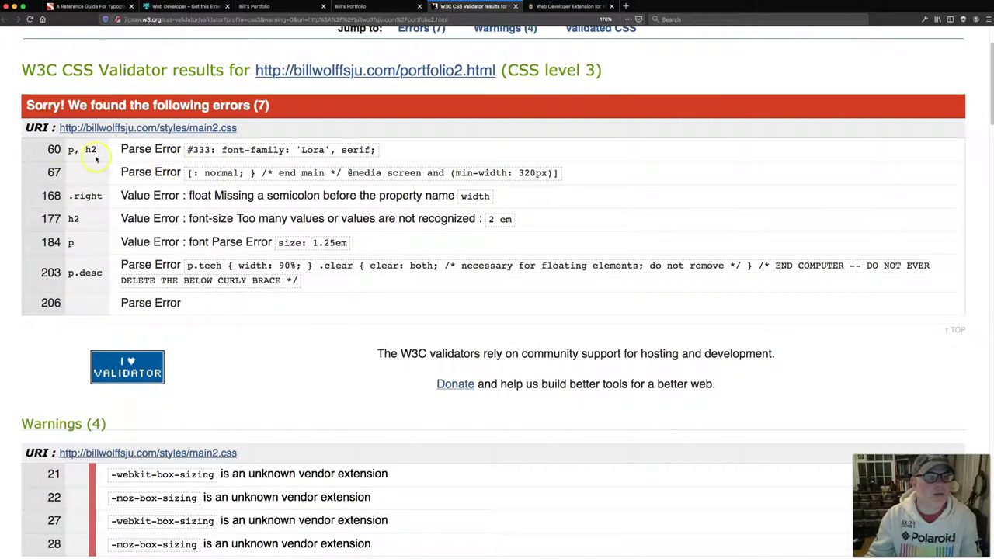
Examine line 60's font-family declaration and the #333 color line in the p, h2 rule.
key("super+Tab")
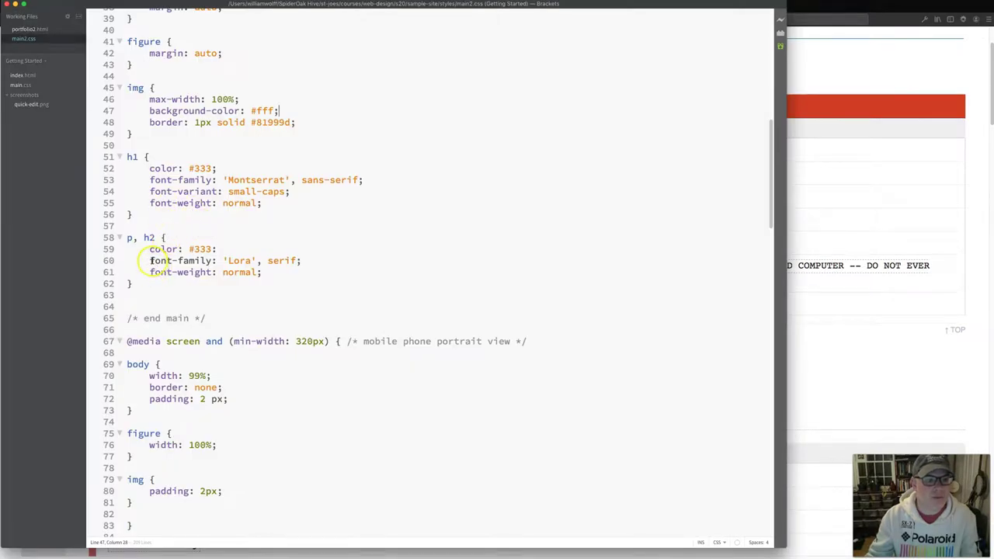
left_click_drag(145, 260, 306, 261)
left_click(308, 261)
left_click(147, 261)
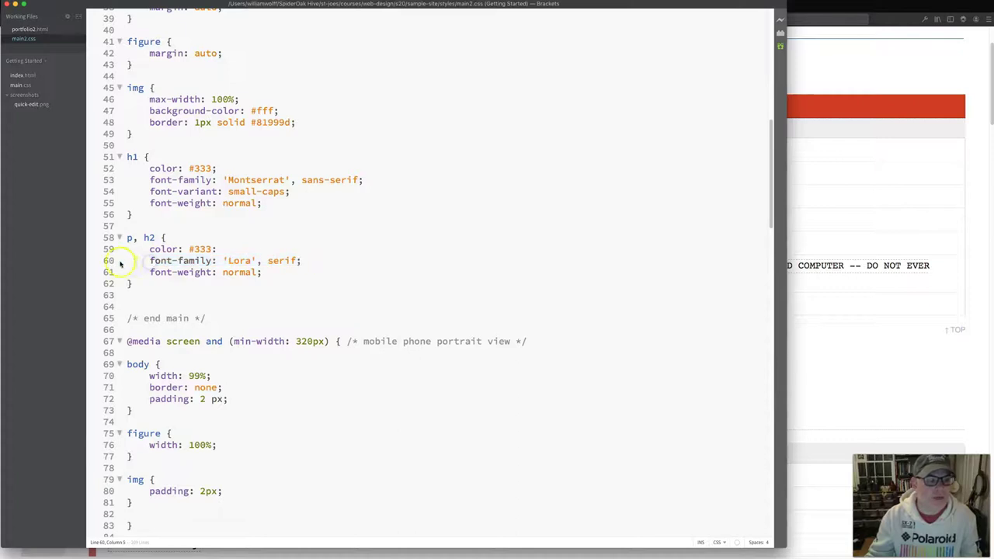
left_click_drag(149, 261, 197, 261)
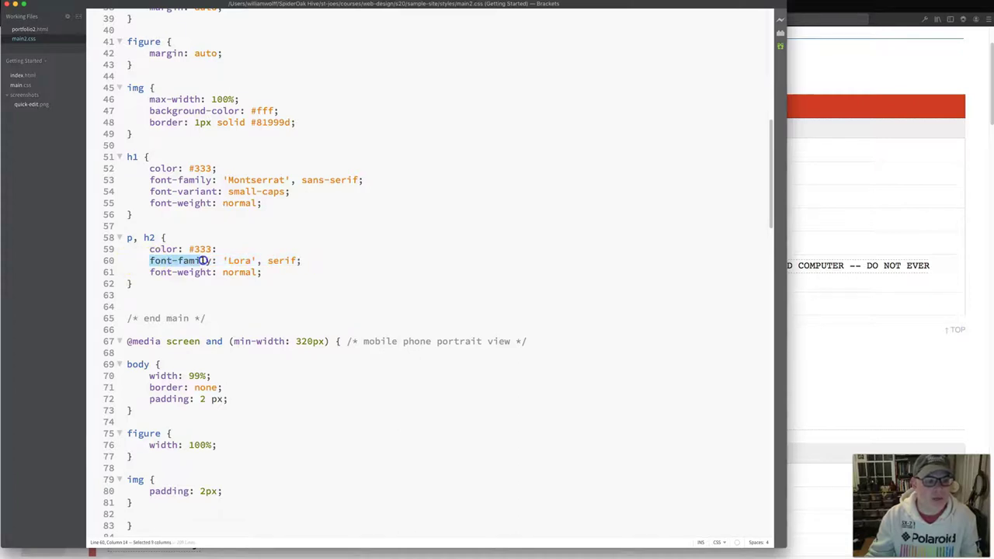
left_click(201, 261)
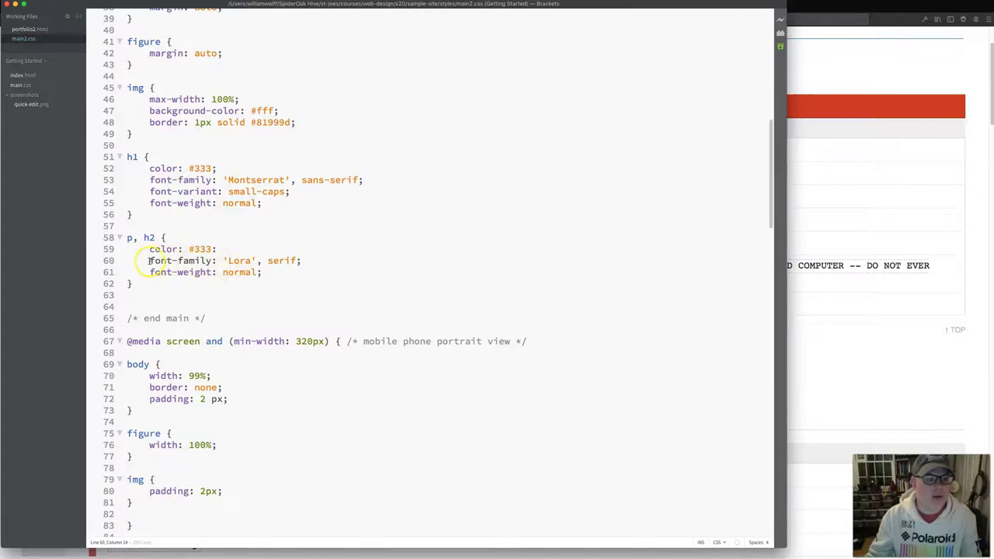
left_click_drag(150, 261, 209, 260)
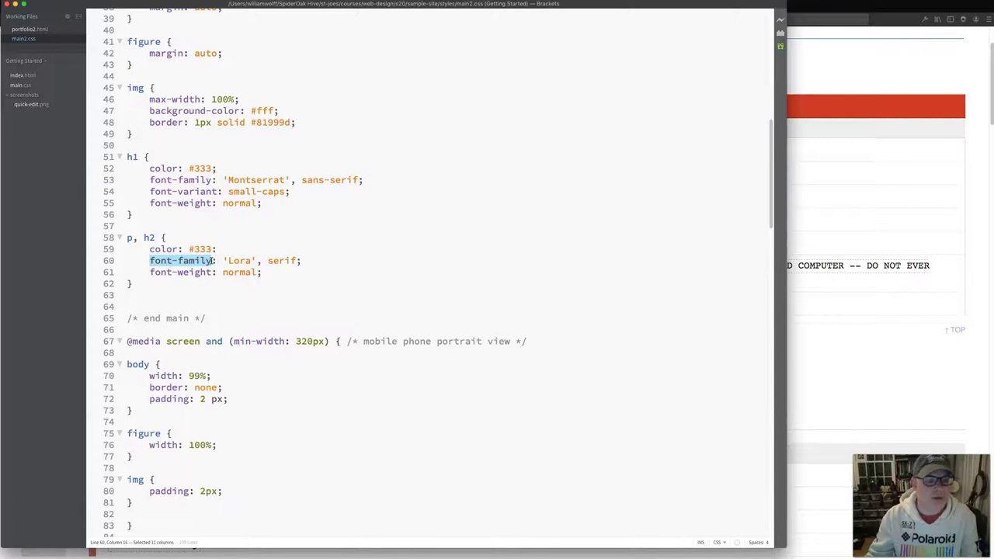
left_click(206, 272)
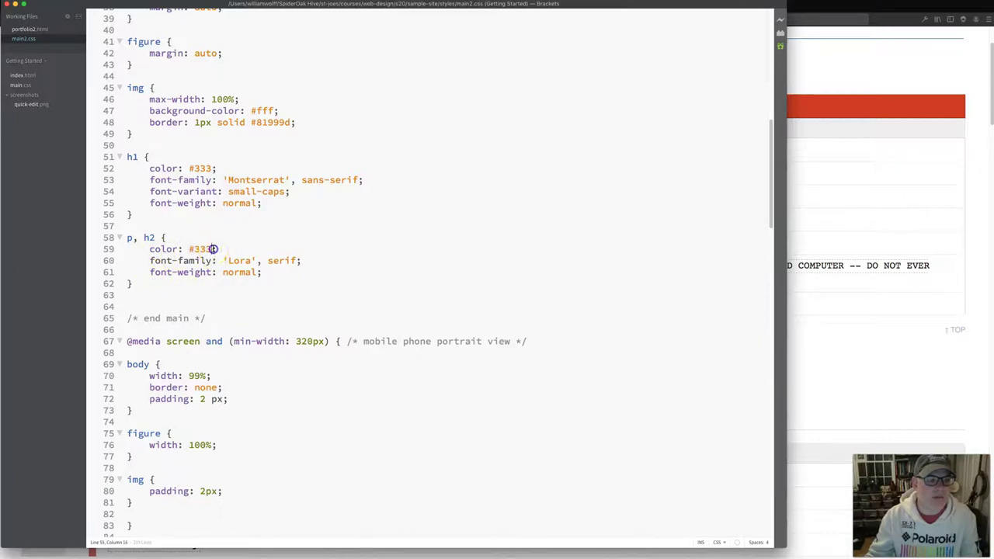
left_click_drag(214, 249, 219, 250)
left_click(220, 249)
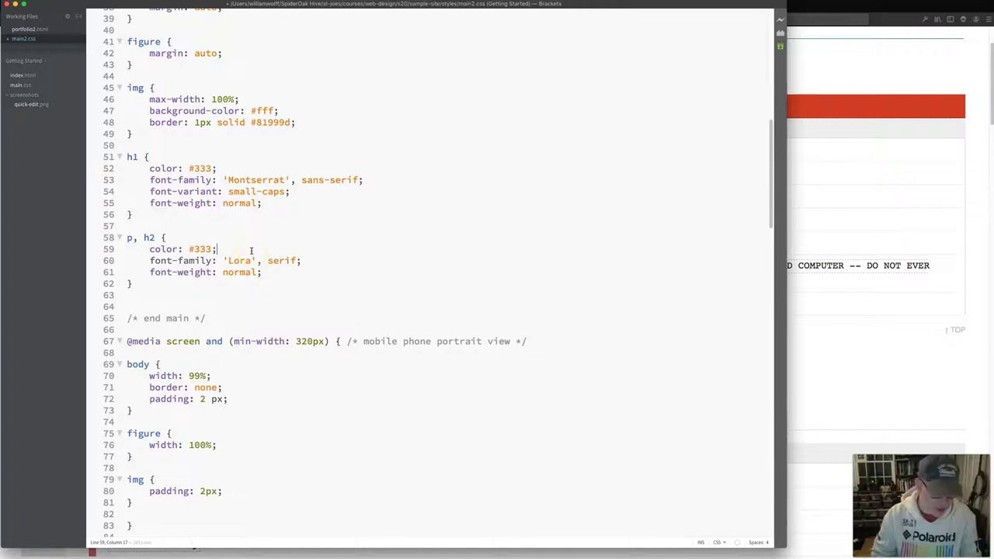
Overwrite the server's main2.css, reload the portfolio page, and return to the validator results.
key("super+Tab")
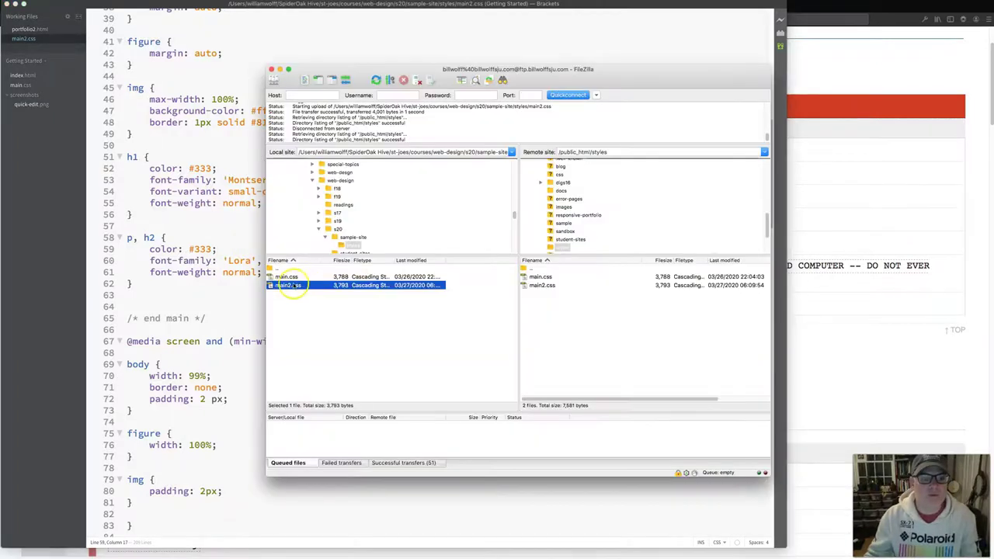
left_click_drag(306, 288, 565, 306)
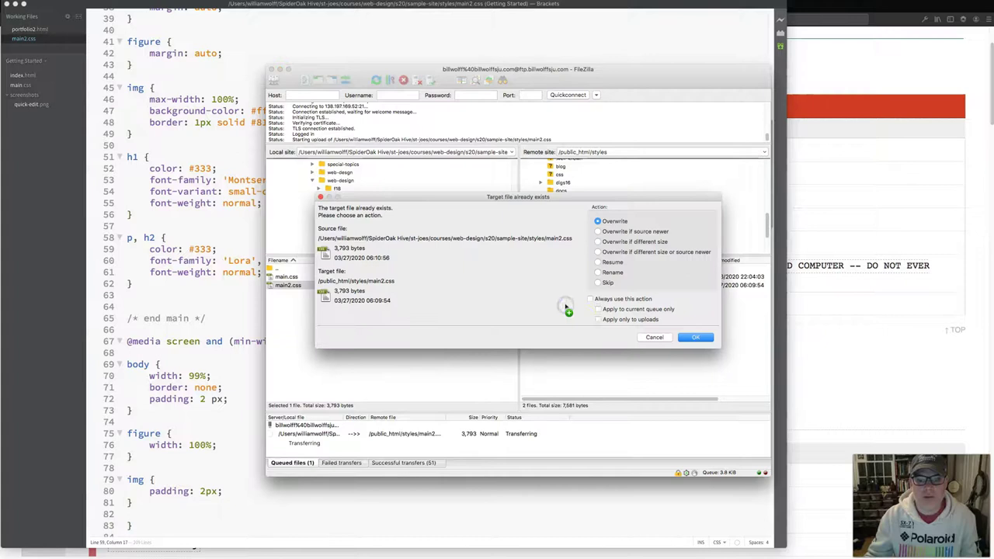
left_click(694, 338)
key("super+Tab")
left_click(353, 7)
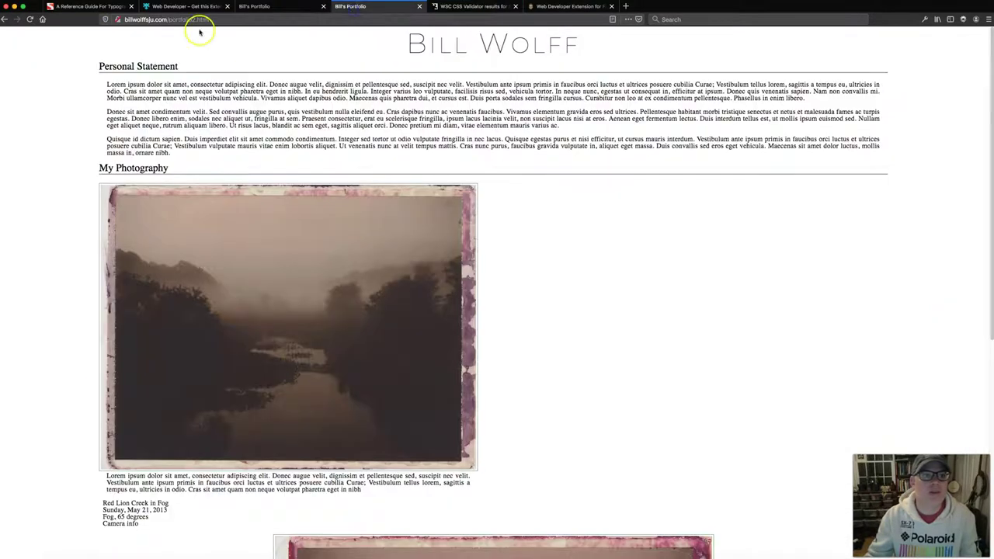
left_click(30, 19)
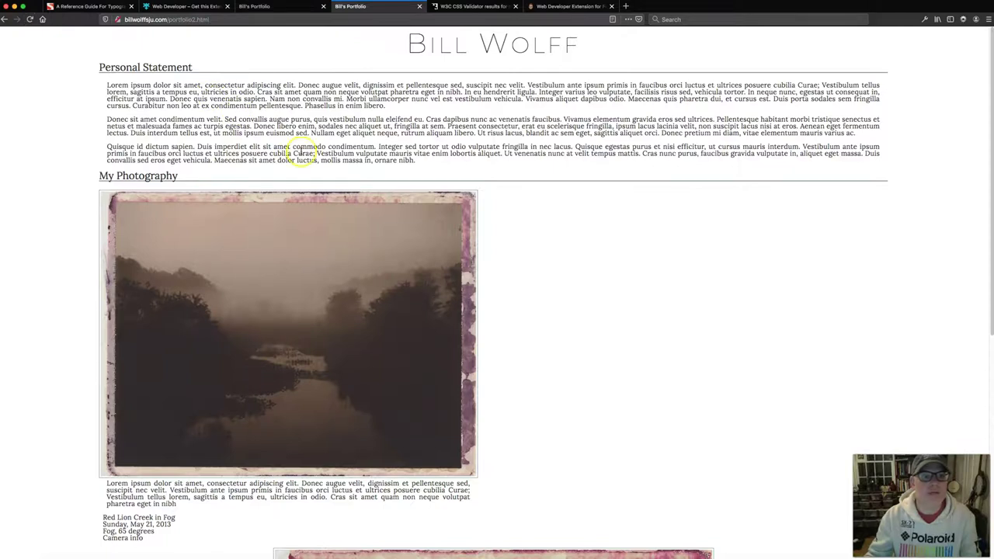
key("ctrl+Tab")
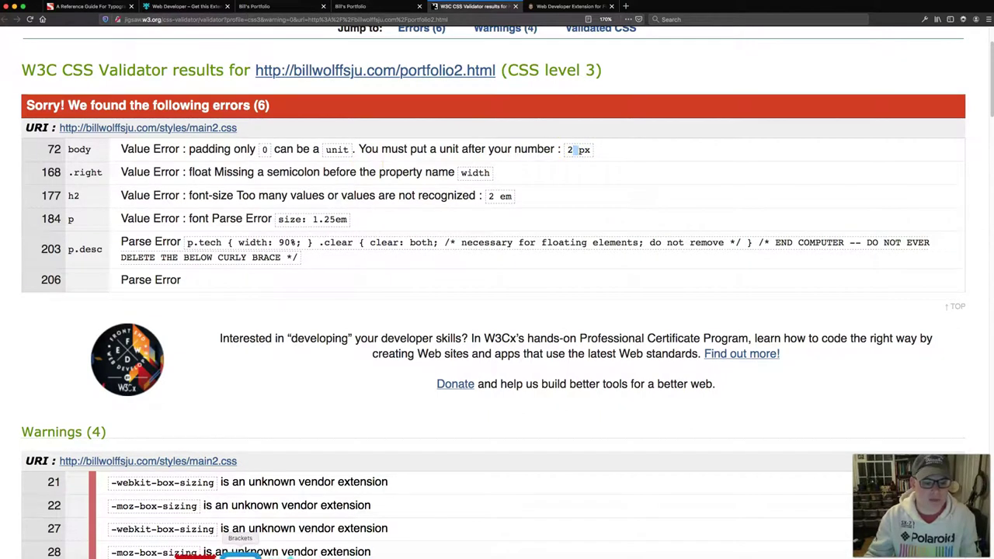
Change 'padding: 2 px' to 2px on line 72 and save main2.css.
left_click(240, 553)
scroll(171, 334, "down", 4)
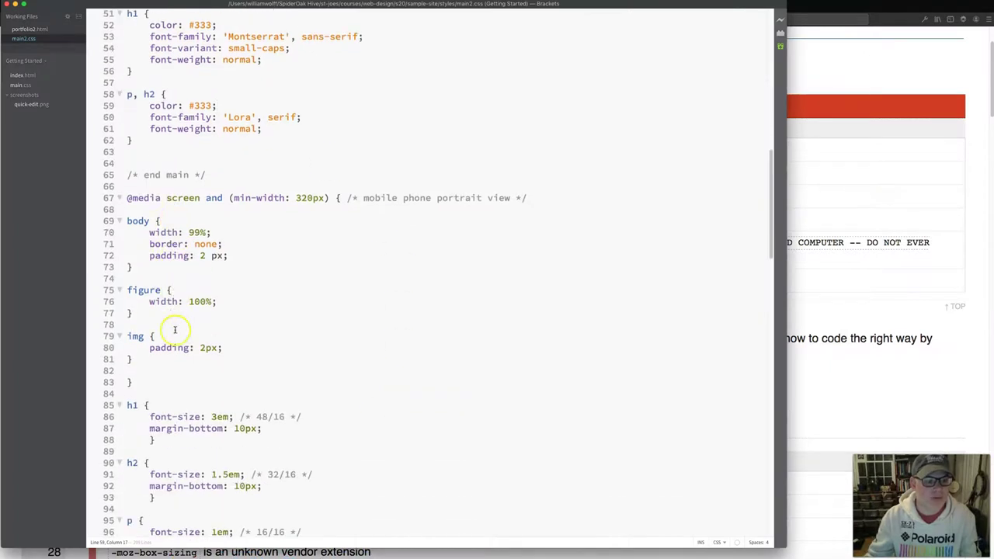
left_click(202, 255)
key("Delete")
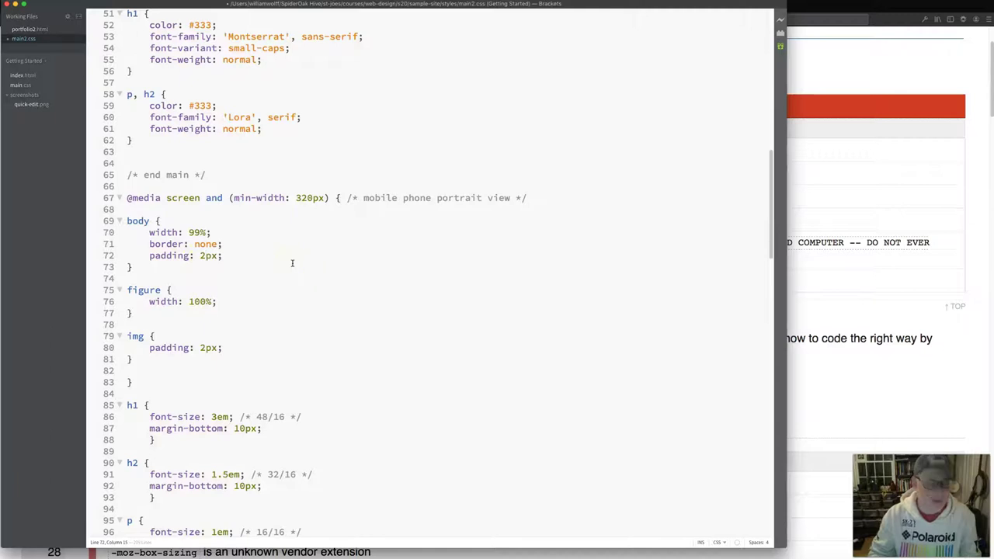
key("cmd+s")
Publish the stylesheet and reload the portfolio and validator tabs, leaving five errors.
left_click(295, 553)
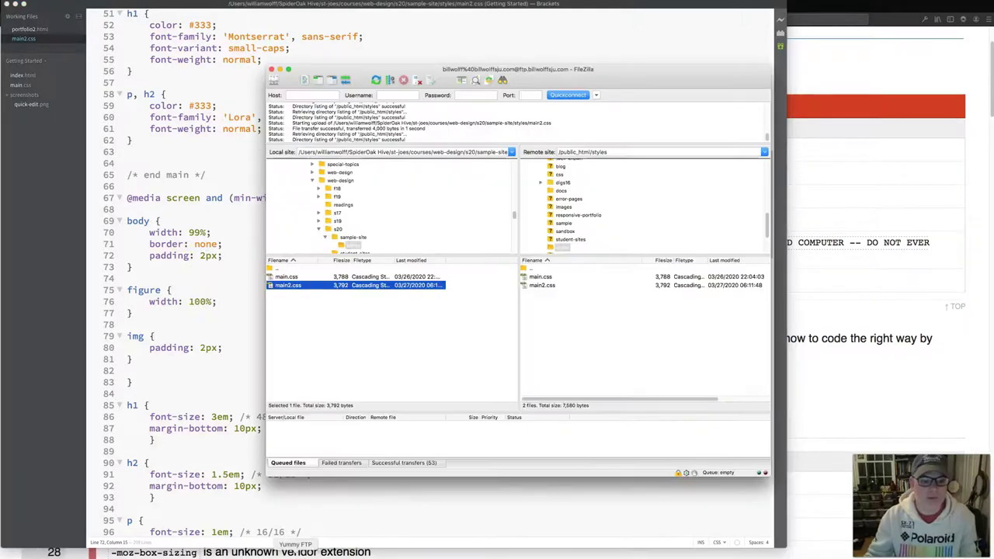
left_click(269, 552)
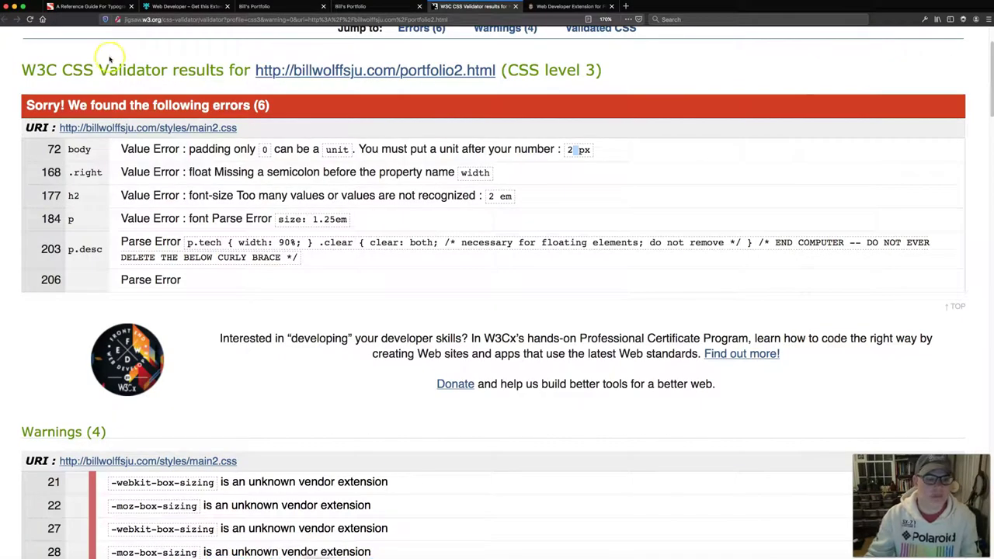
left_click(373, 6)
left_click(30, 20)
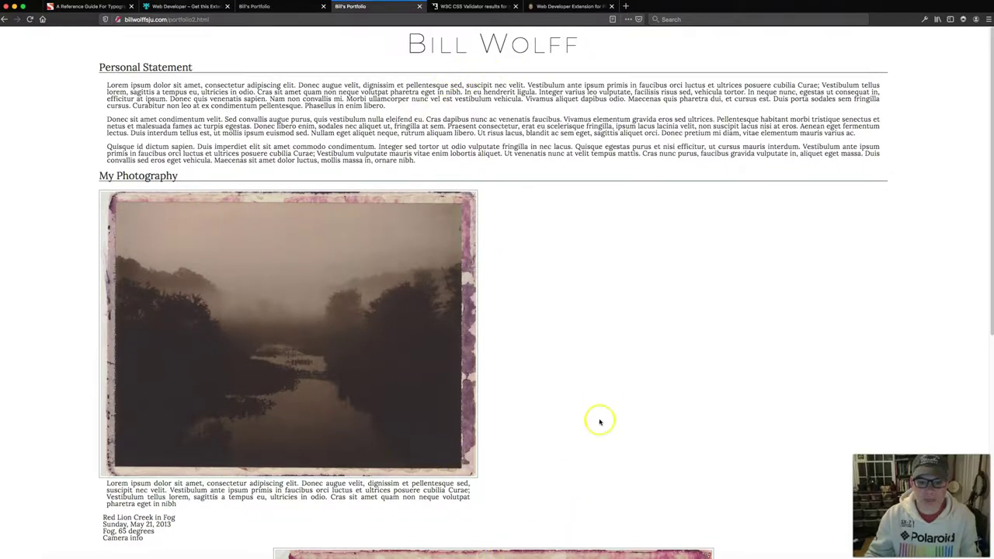
key("ctrl+Tab")
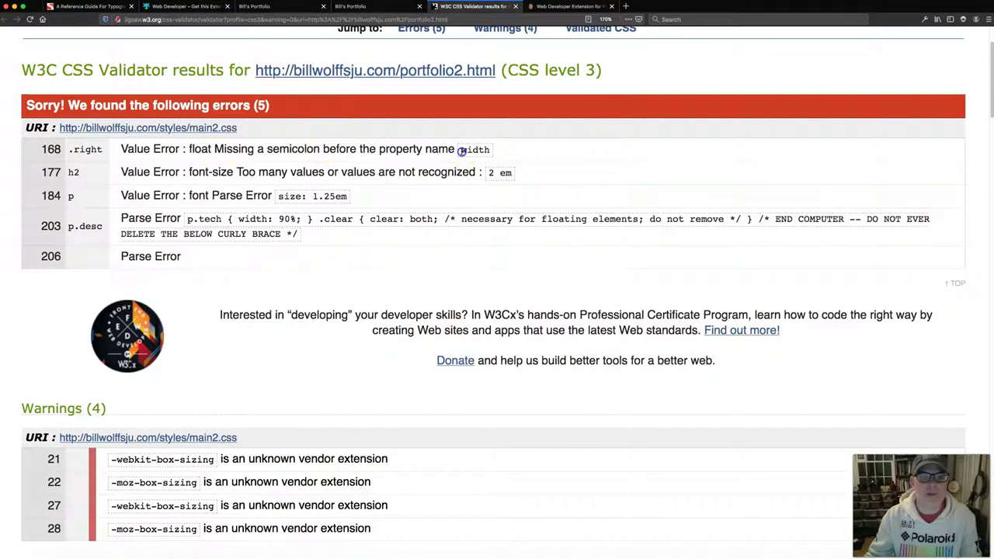
Add the missing semicolon after float: right in the .right rule on line 167.
left_click_drag(458, 149, 492, 149)
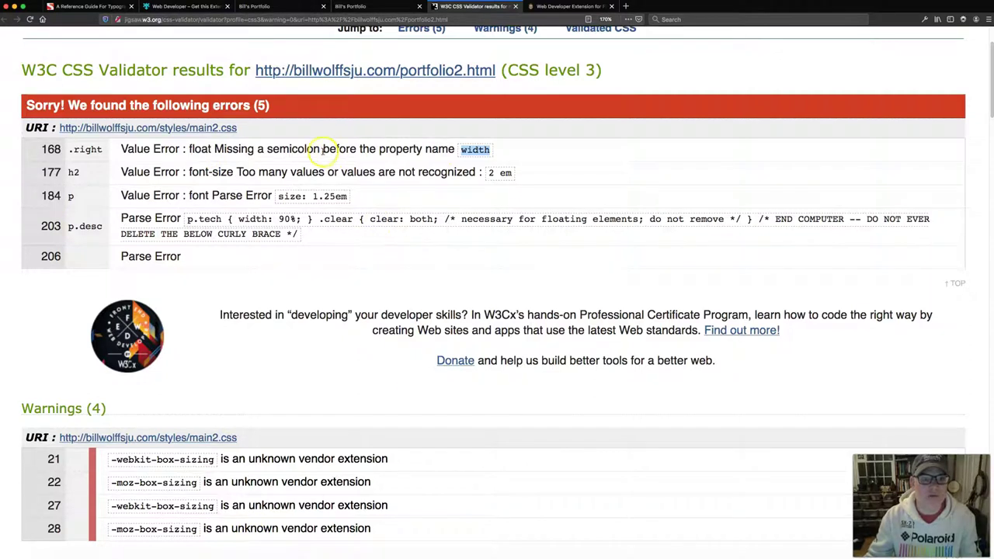
left_click_drag(323, 149, 452, 151)
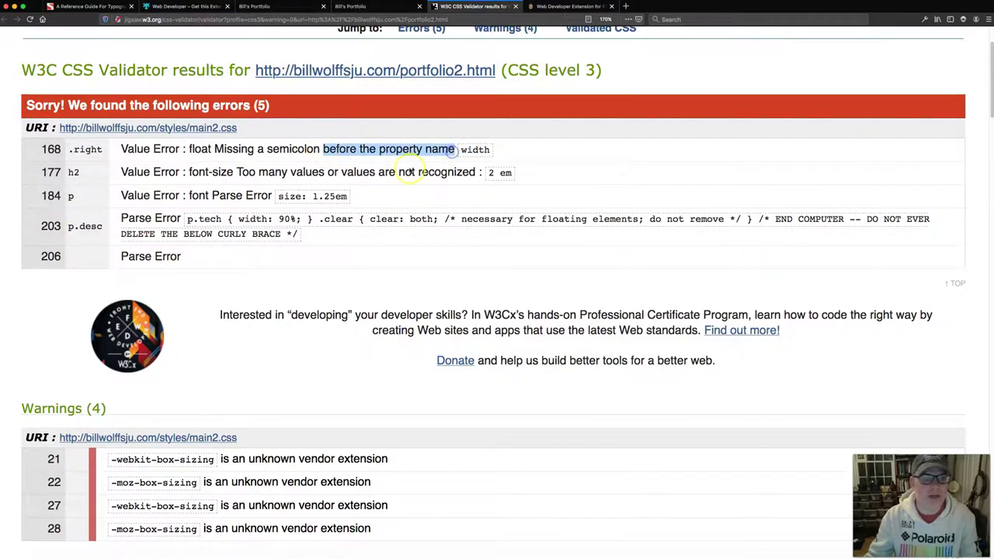
mouse_move(247, 556)
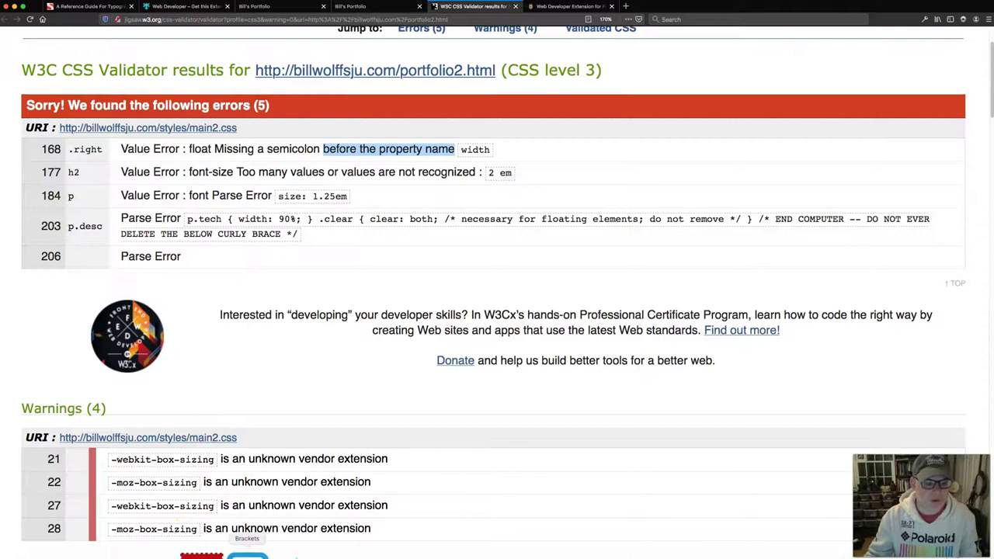
left_click(247, 555)
scroll(268, 465, "down", 5)
scroll(260, 373, "down", 5)
scroll(233, 375, "up", 1)
scroll(199, 374, "up", 1)
scroll(199, 379, "down", 1)
scroll(199, 377, "down", 2)
scroll(199, 373, "down", 1)
scroll(199, 371, "down", 2)
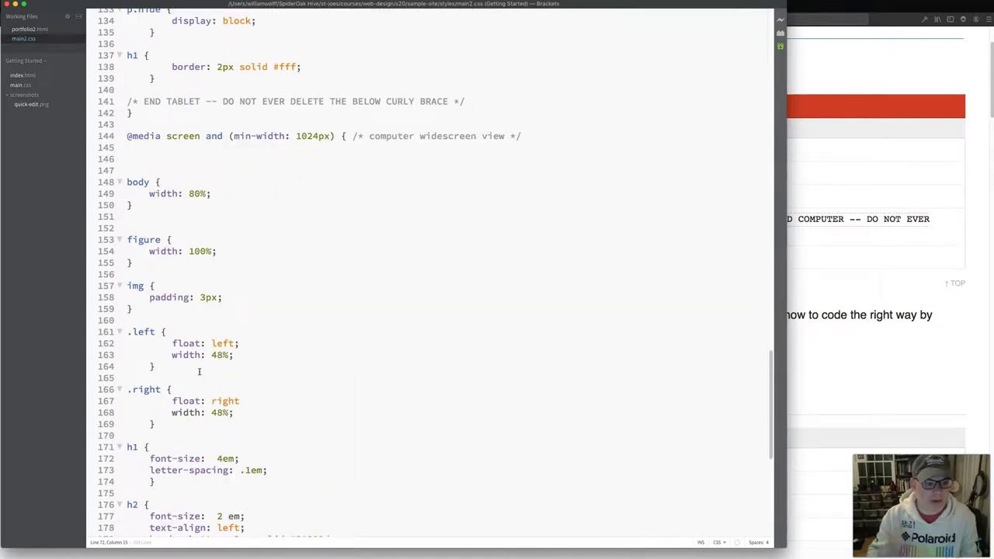
scroll(198, 367, "down", 1)
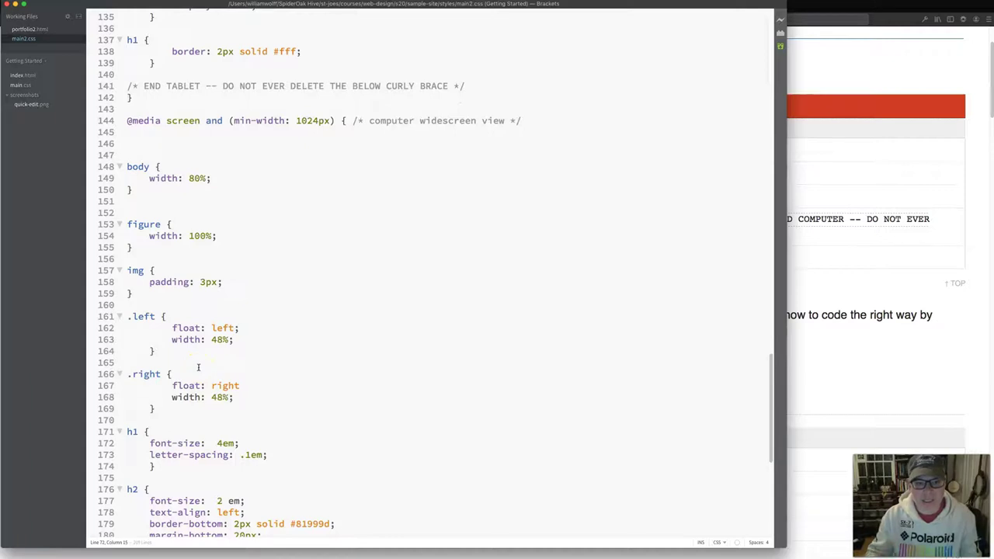
scroll(198, 367, "down", 3)
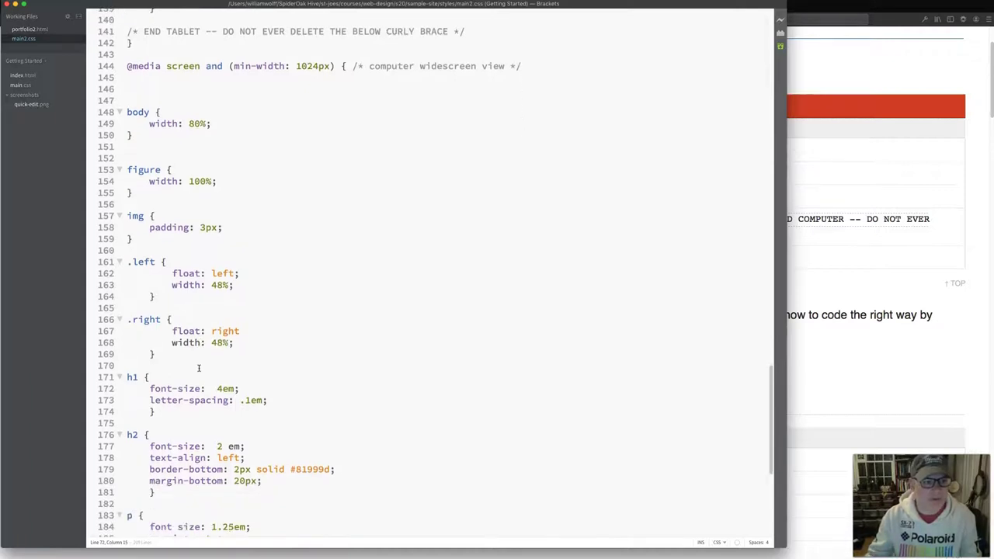
scroll(198, 368, "down", 1)
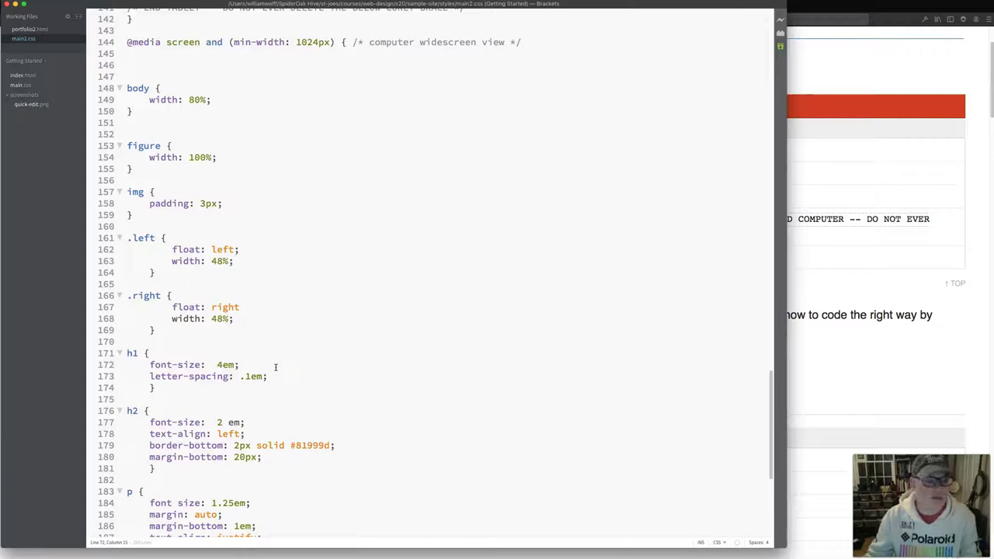
left_click(242, 307)
type(";")
left_click_drag(126, 295, 200, 323)
scroll(200, 323, "up", 1)
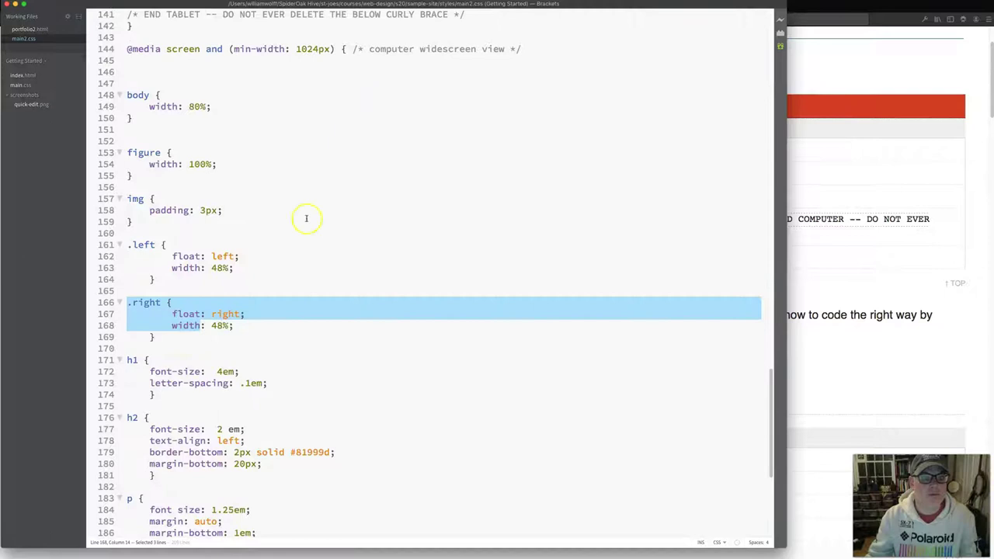
Upload main2.css, reload the portfolio page, and rerun validation, now at four errors.
left_click(225, 545)
left_click(375, 80)
left_click_drag(280, 285, 534, 302)
key("super+Tab")
left_click(29, 19)
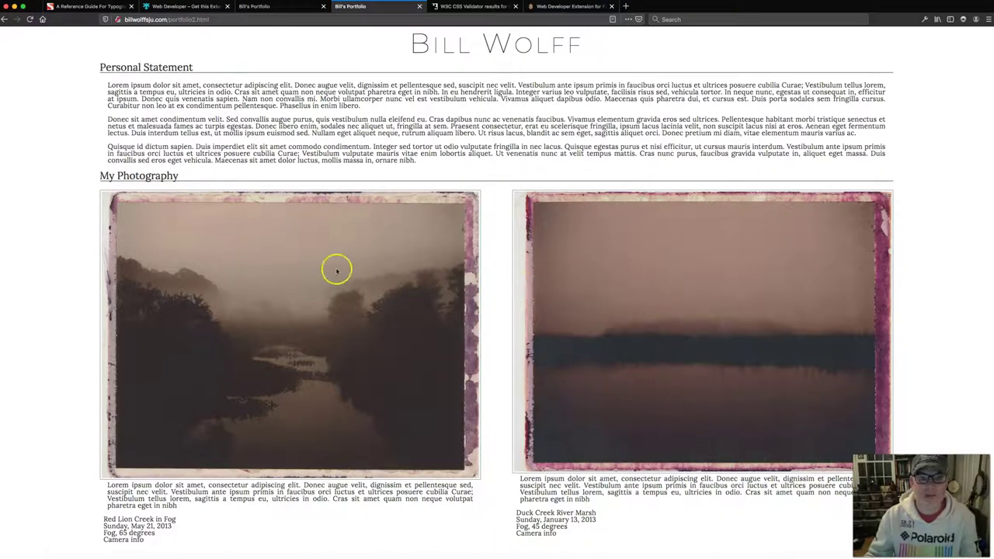
left_click(469, 7)
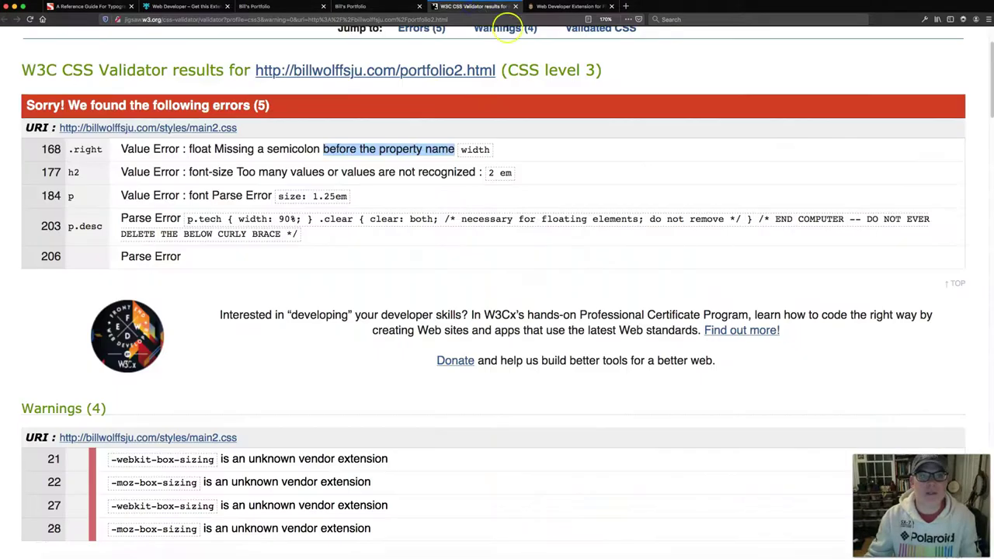
left_click(29, 20)
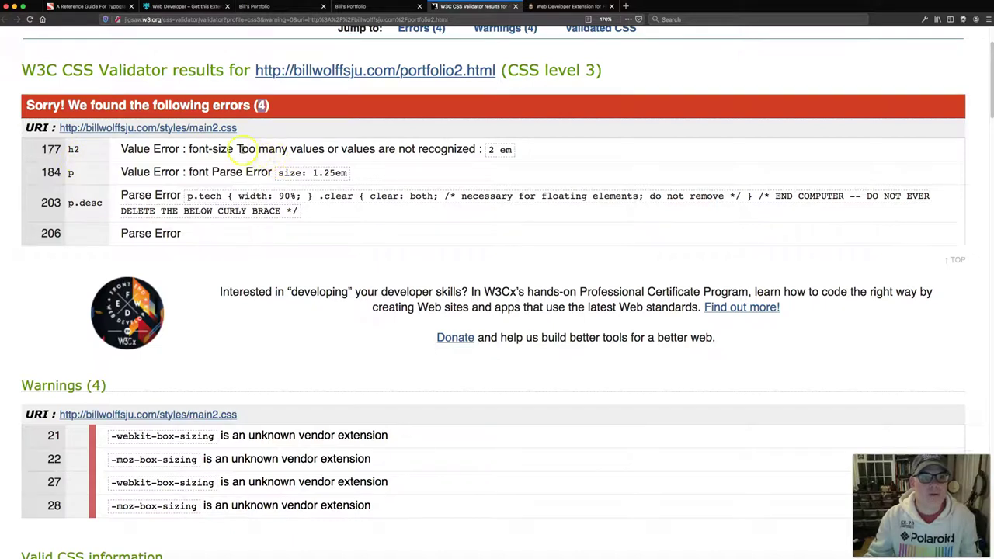
Change the h2 font-size on line 177 from '2 em' to 2em.
left_click_drag(236, 149, 503, 150)
left_click(497, 150)
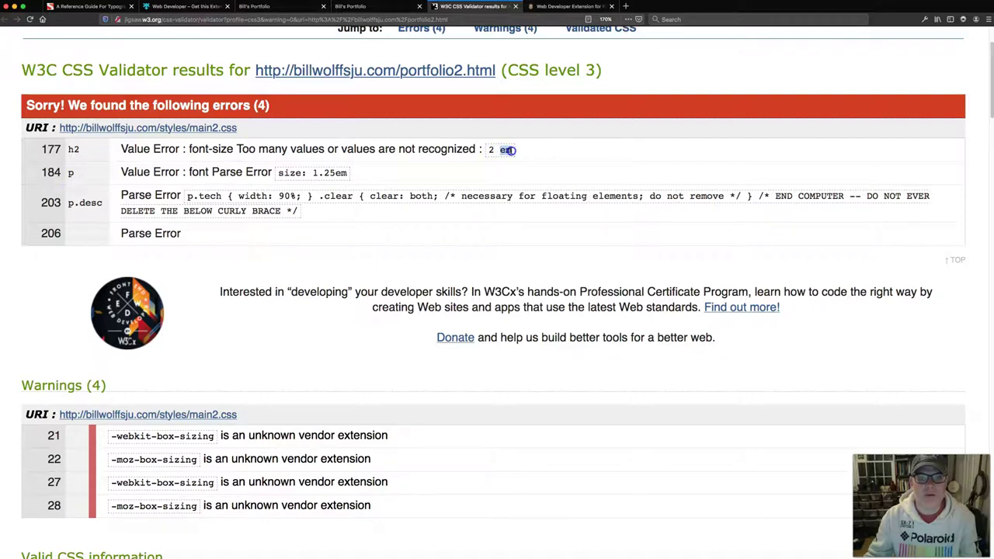
mouse_move(236, 556)
left_click(236, 554)
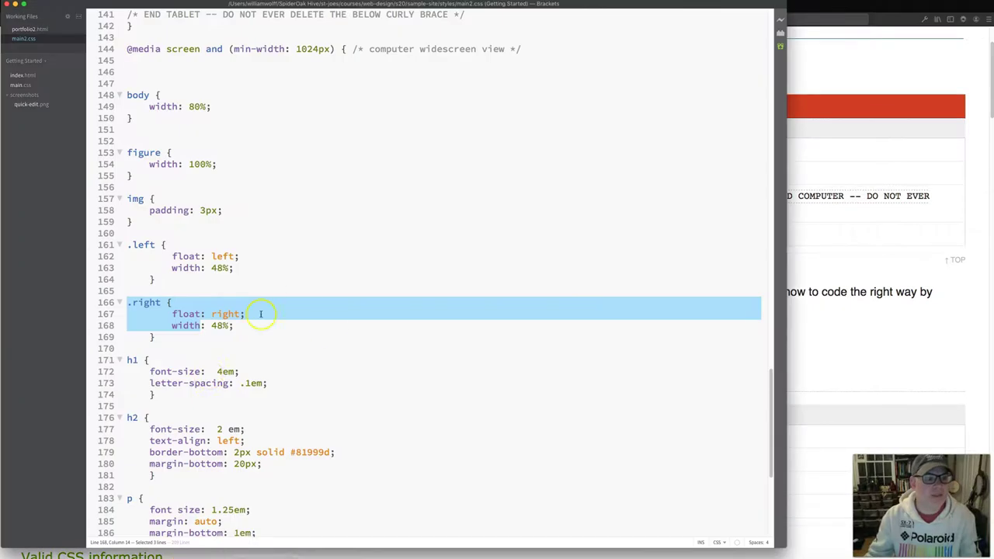
scroll(198, 408, "down", 3)
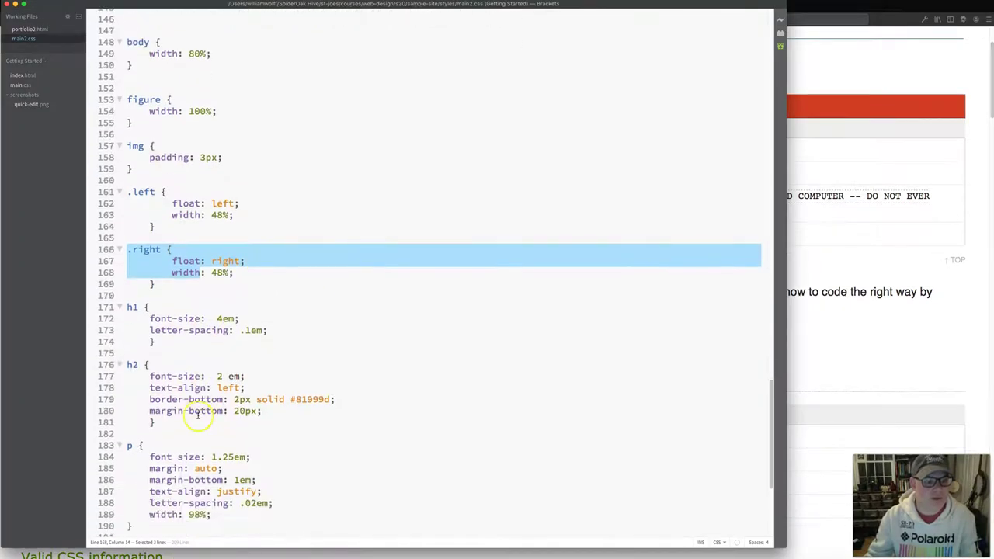
left_click(227, 376)
key("BackSpace")
Upload main2.css, view the portfolio page, and check the validator, now at three errors.
key("super+Tab")
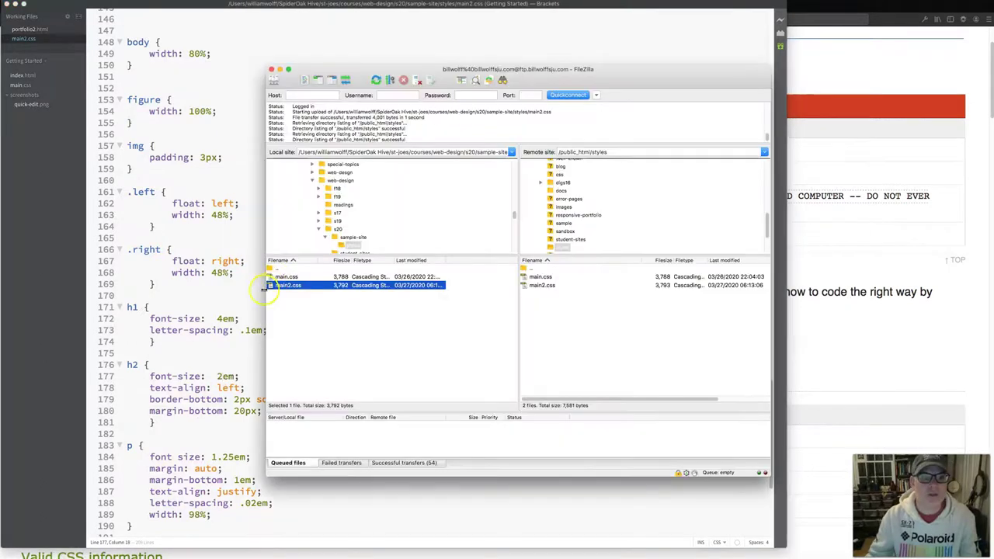
double_click(284, 281)
key("super+Tab")
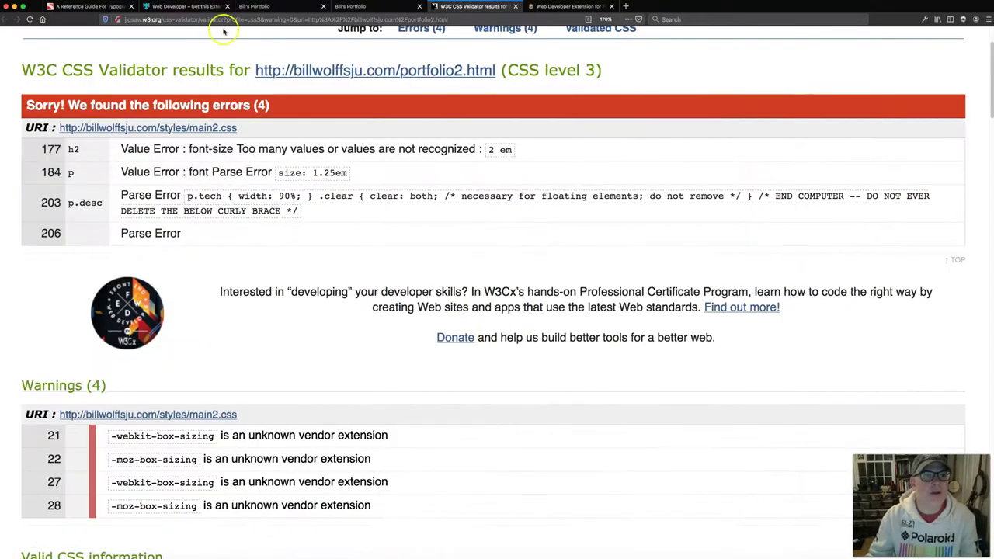
left_click(345, 7)
key("ctrl+Tab")
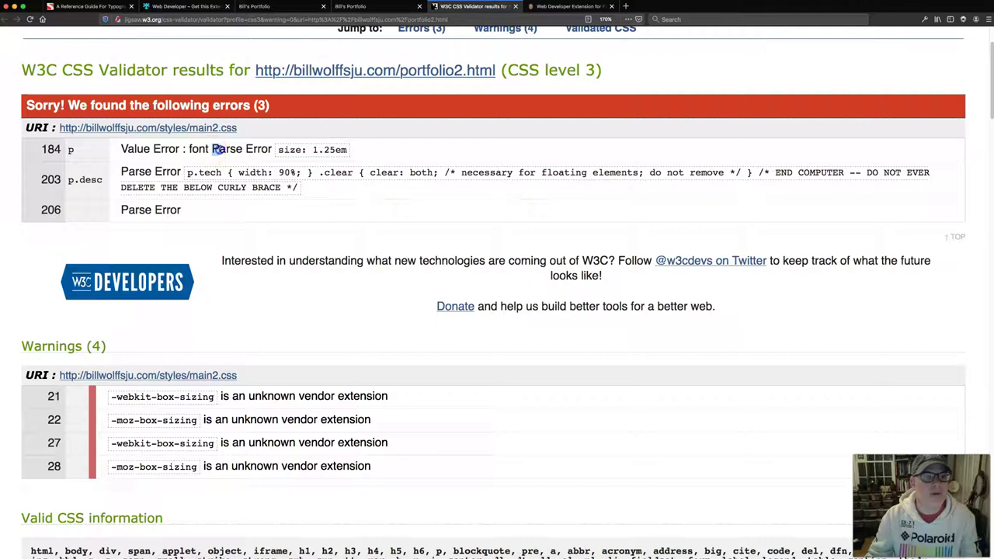
Fix line 184's 'font size' to font-size: 1.25em, save, and reload the portfolio page.
left_click_drag(212, 149, 272, 150)
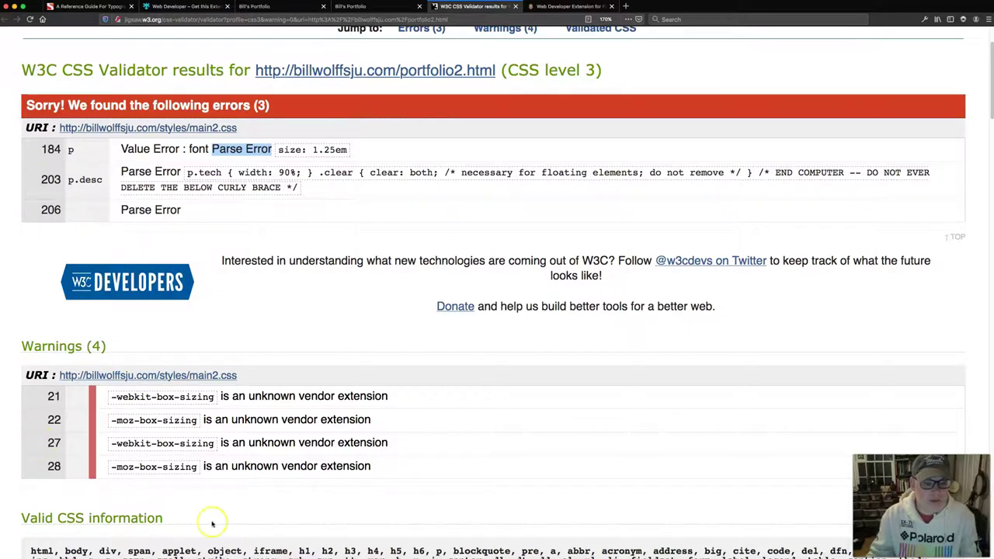
left_click(241, 553)
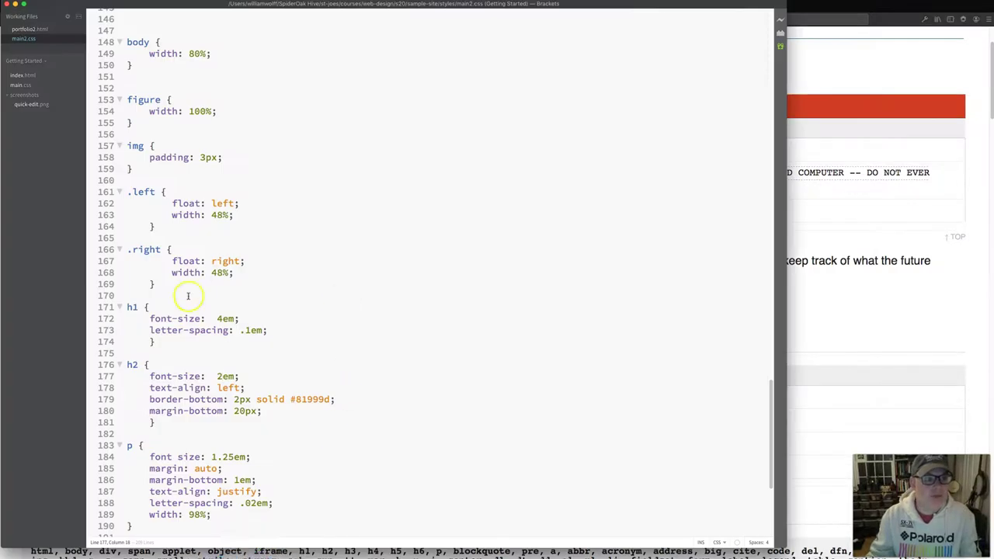
scroll(189, 295, "down", 5)
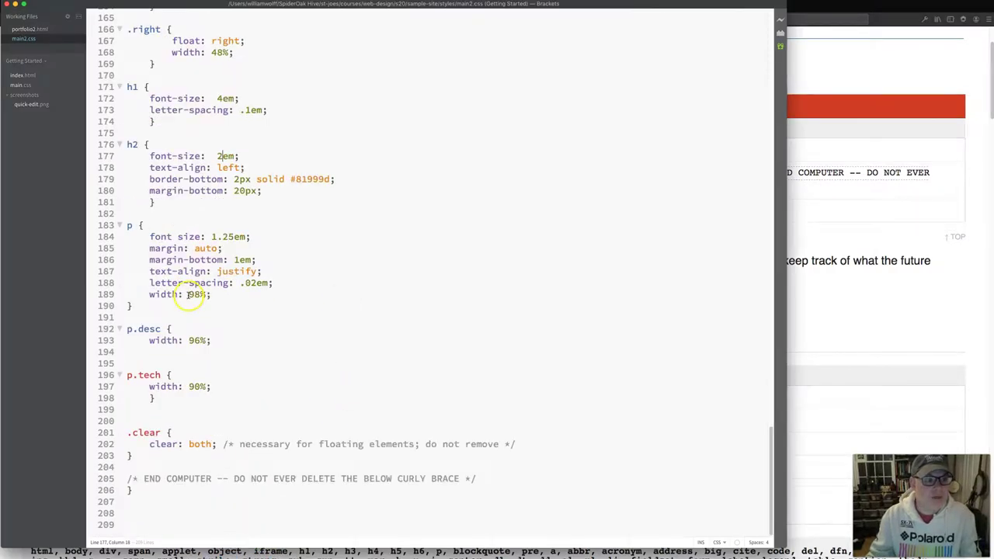
mouse_move(149, 238)
left_mouse_down()
mouse_move(200, 237)
mouse_move(176, 237)
left_mouse_up()
left_click(175, 237)
type("-")
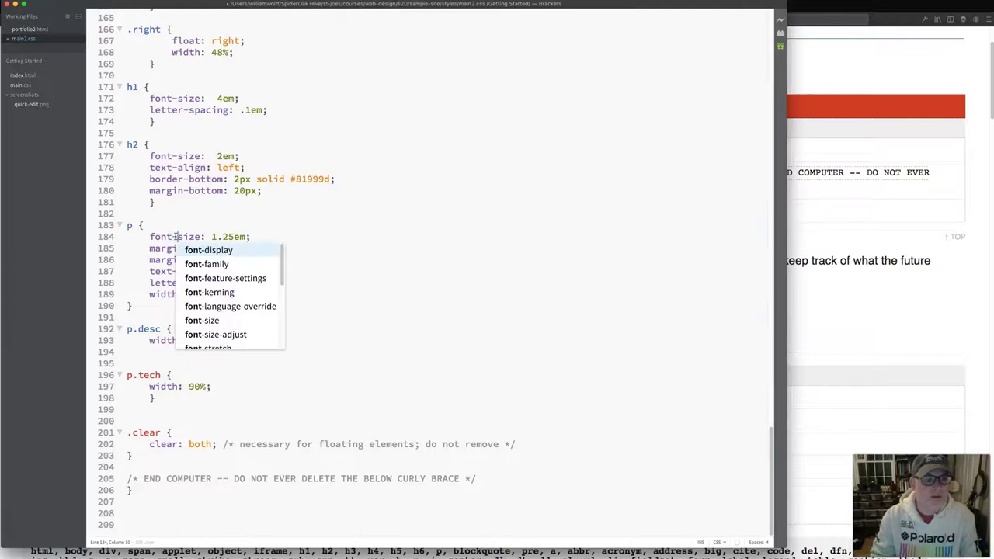
key("Escape")
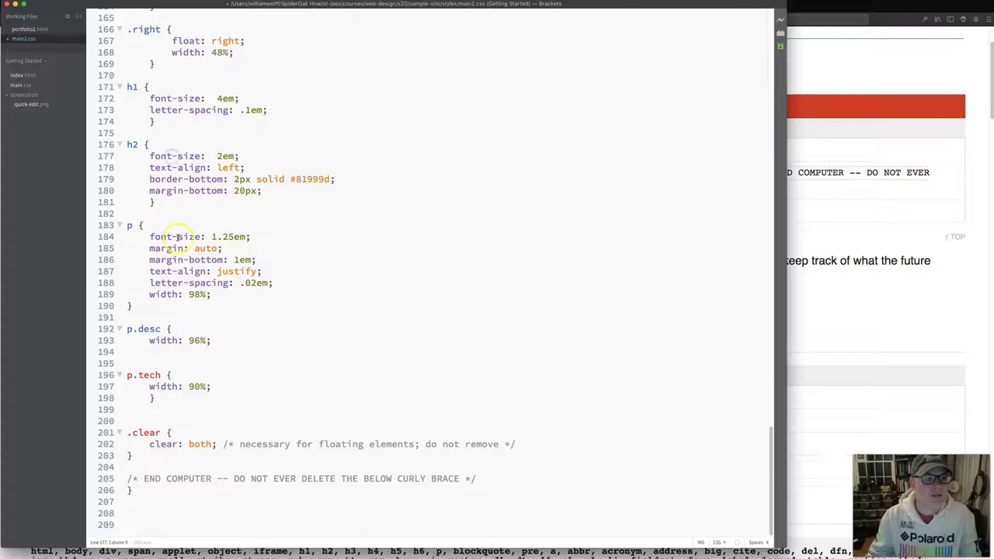
double_click(177, 236)
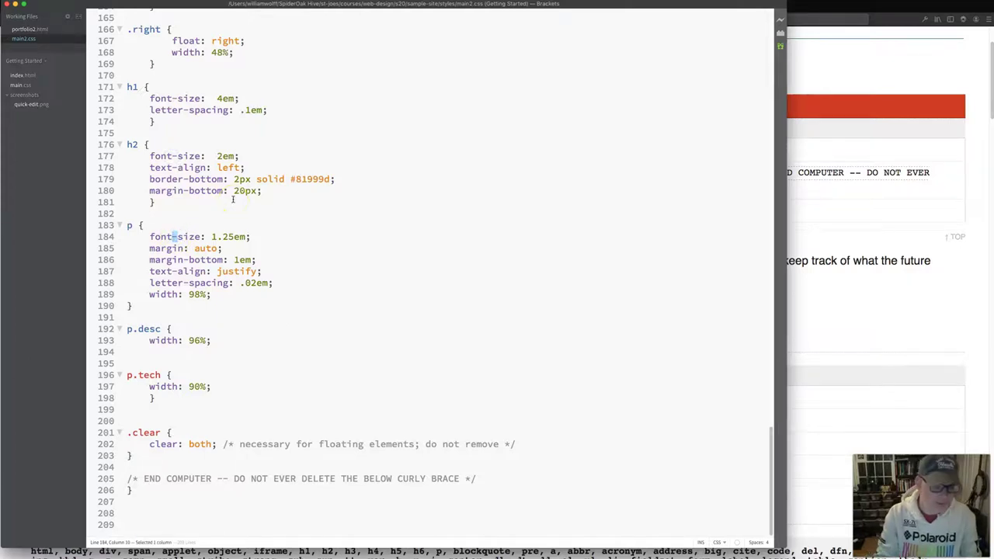
key("super+Tab")
key("super+r")
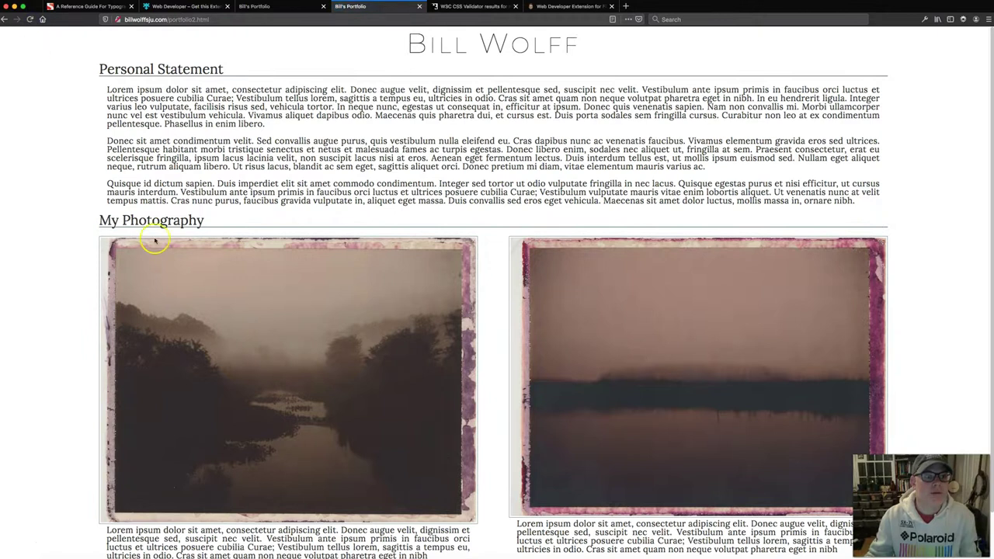
Review the two remaining parse errors at lines 203 and 206, then inspect the .clear rule's brace.
left_click(474, 6)
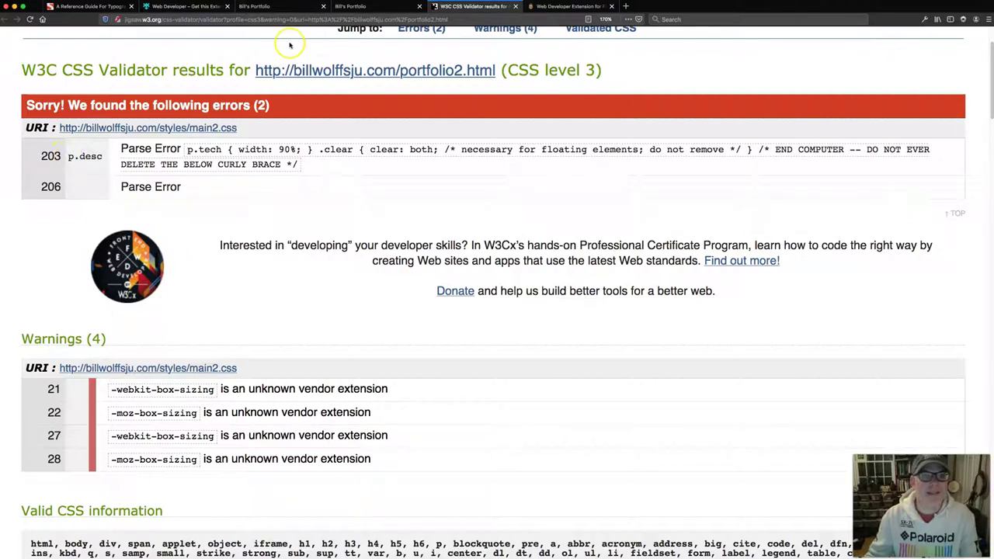
key("super+Tab")
left_click(132, 455)
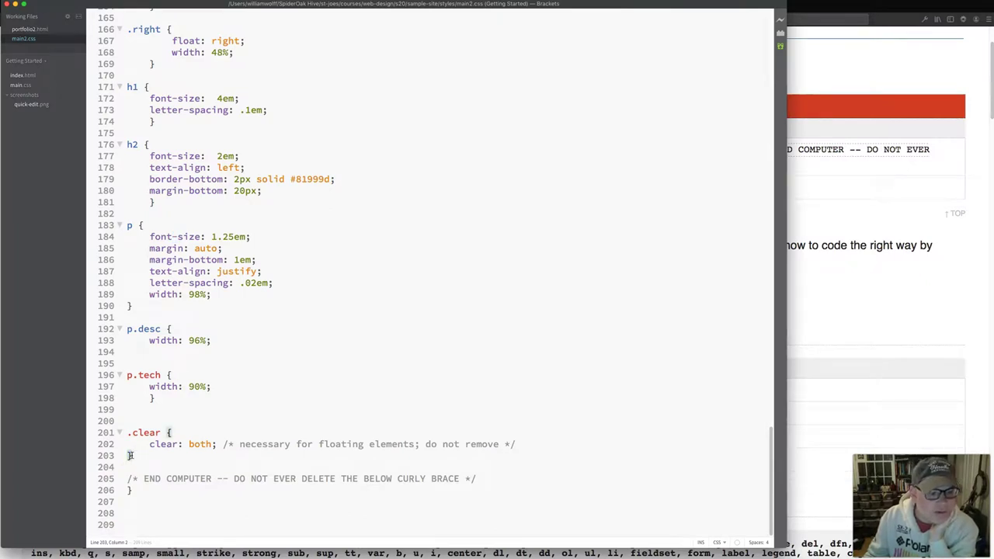
Trace the .clear, p.tech and p.desc selectors and add p.desc's missing closing brace on line 194.
left_click(131, 434)
left_click_drag(128, 433, 147, 434)
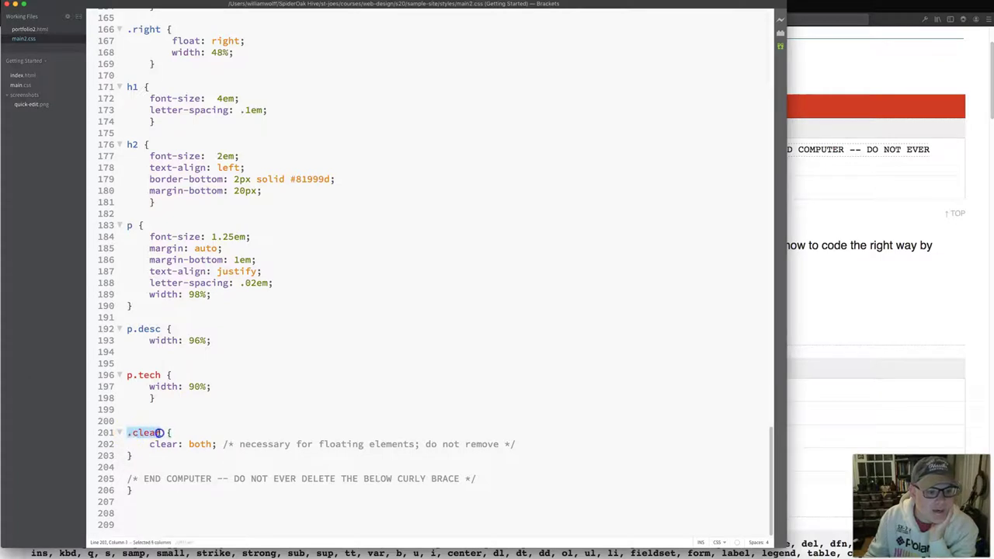
left_click(128, 375)
left_click_drag(128, 375, 159, 375)
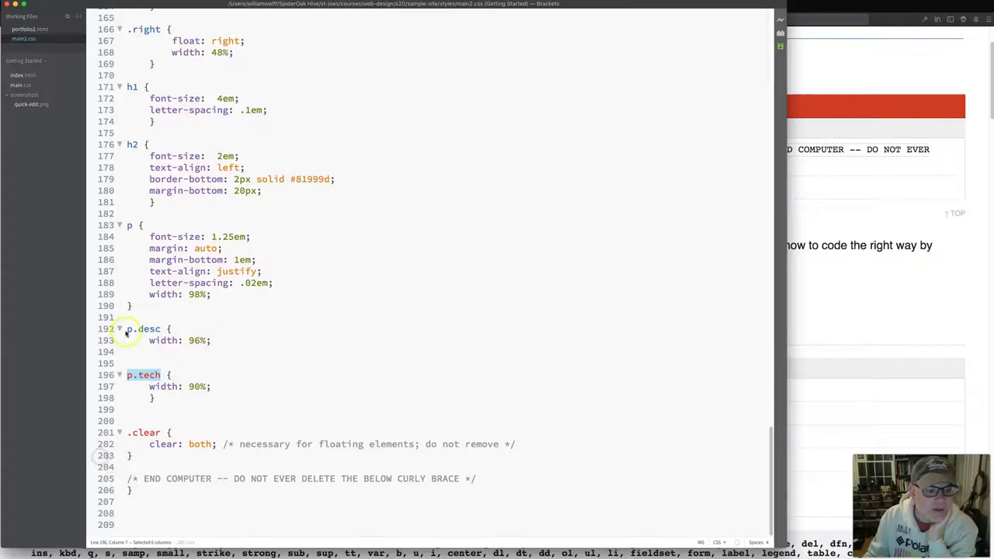
left_click_drag(129, 328, 161, 329)
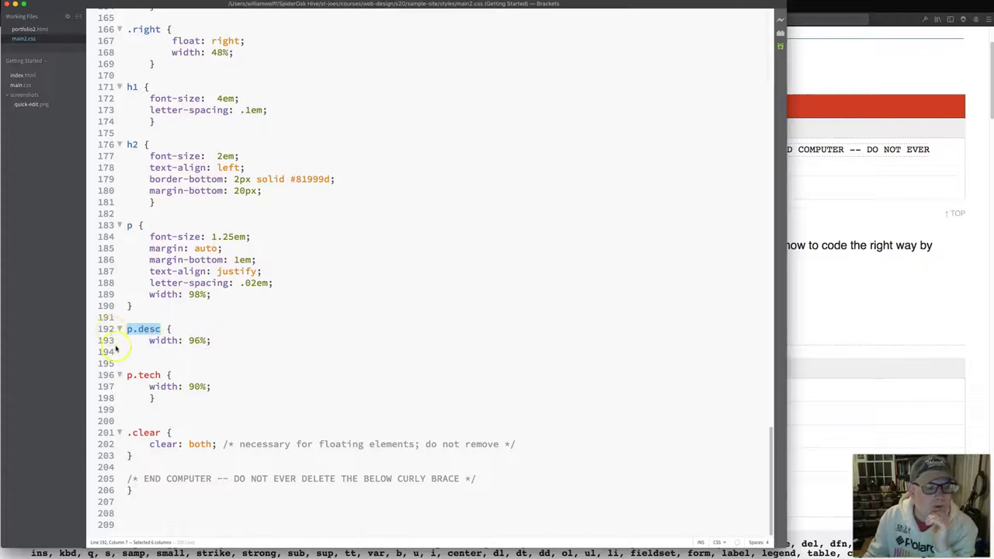
left_click(144, 352)
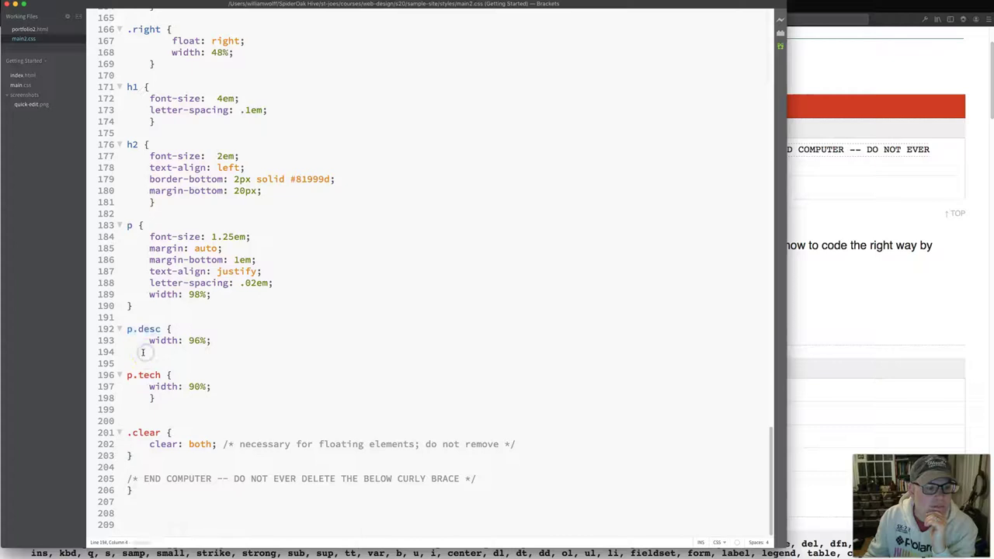
left_click(166, 329)
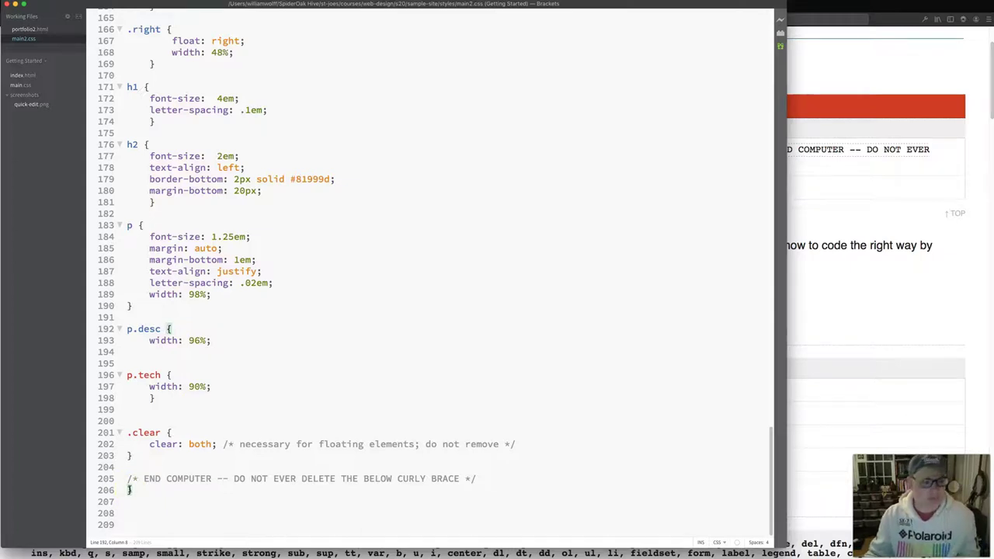
left_click(148, 351)
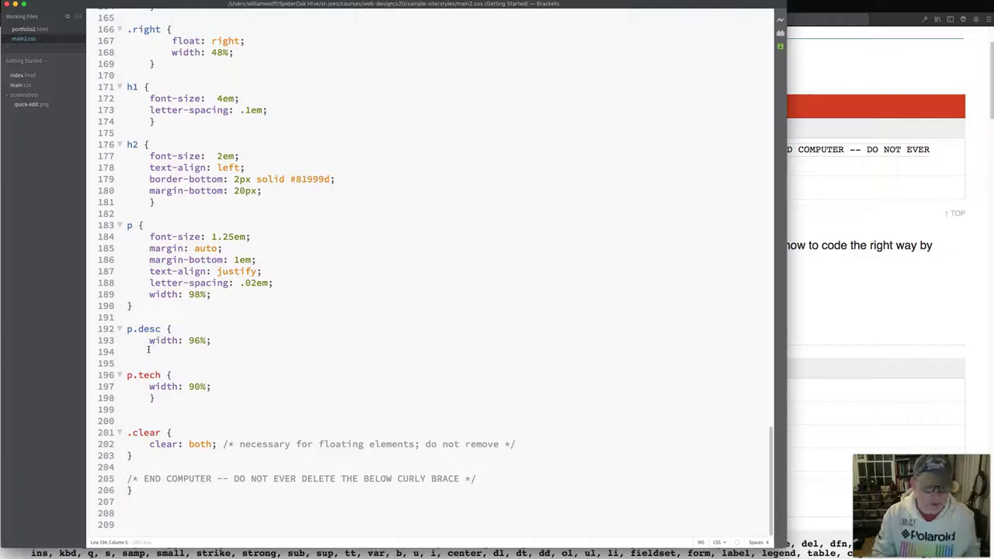
type("}")
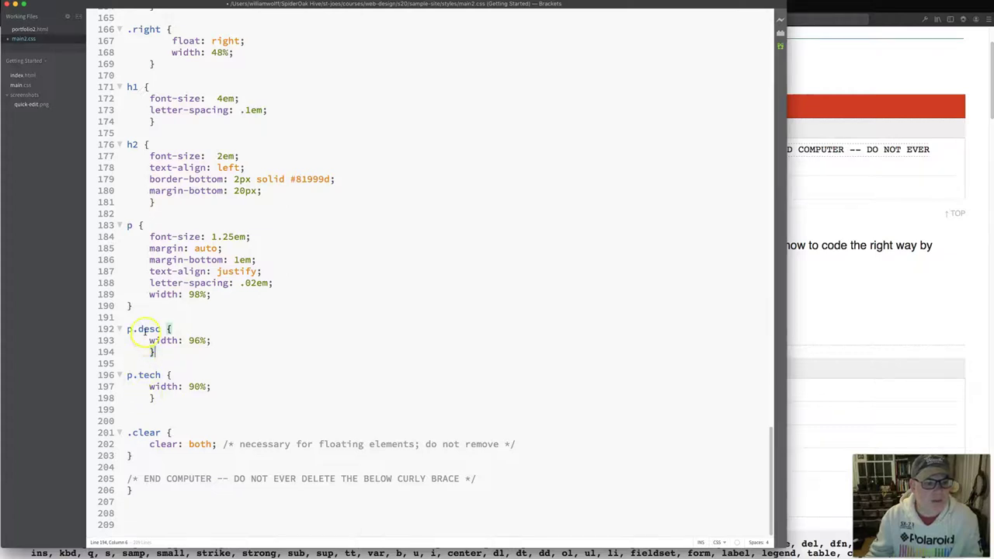
left_click(175, 420)
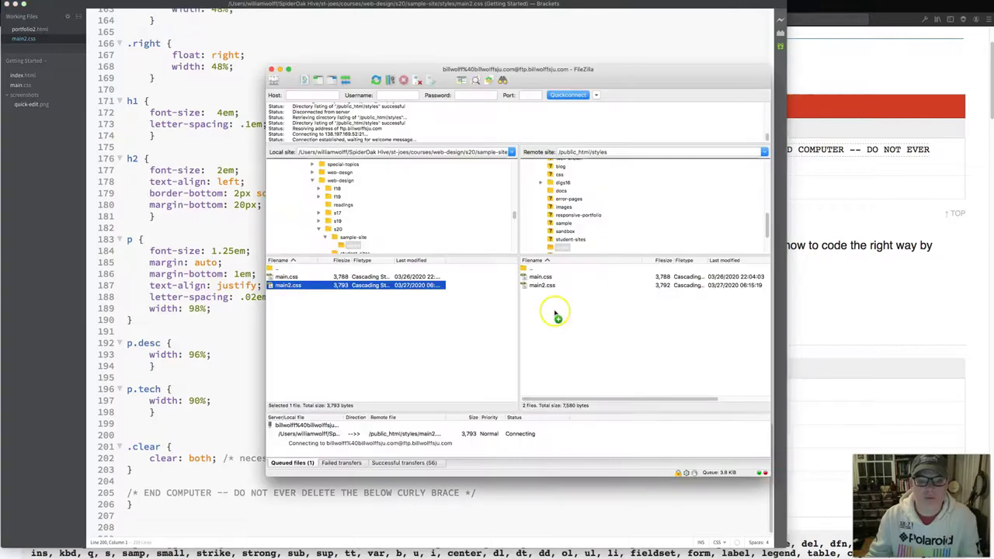
Re-validate the stylesheet in the W3C validator and confirm 'No Error Found' for CSS level 3.
key("ctrl+Tab")
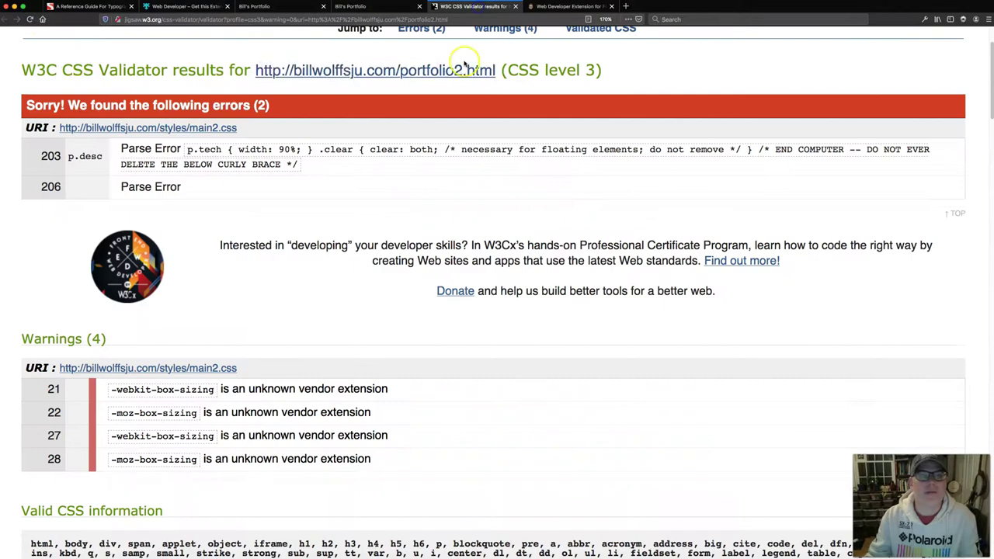
left_click(29, 19)
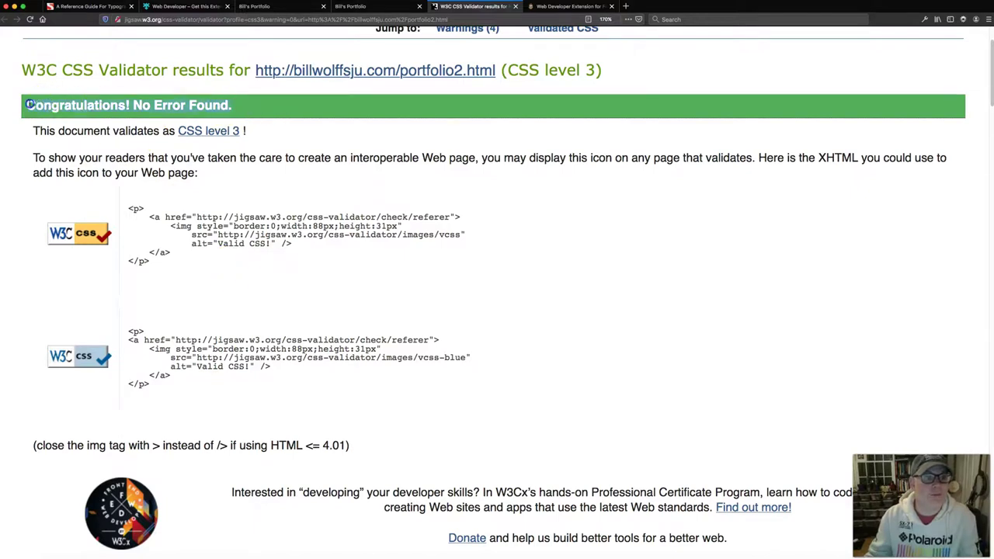
left_click_drag(232, 105, 39, 104)
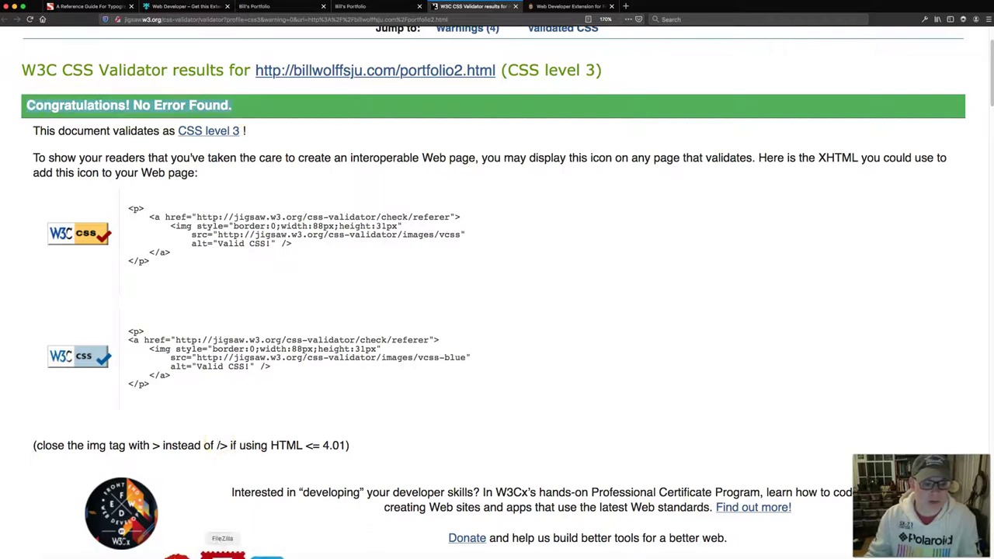
left_click(229, 554)
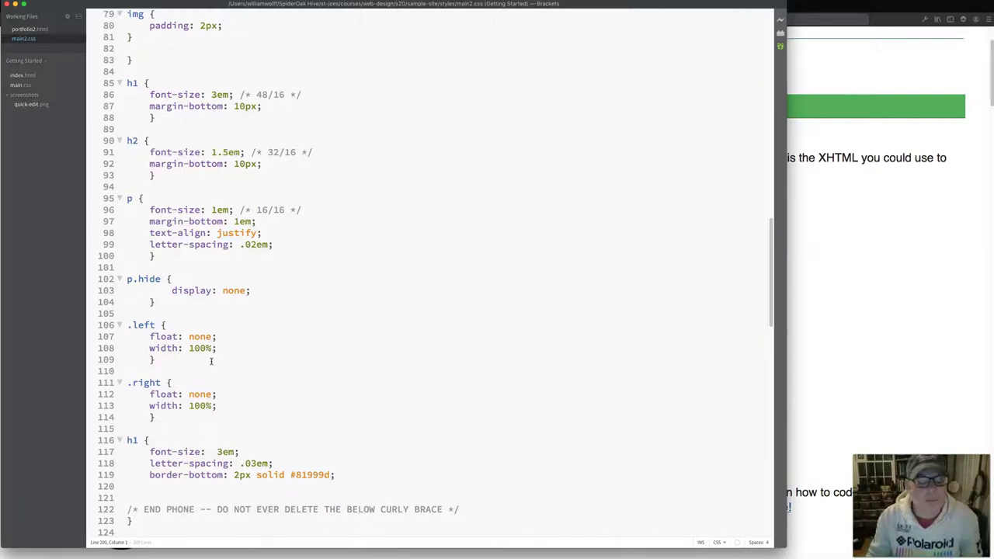
left_click(132, 59)
scroll(132, 62, "up", 2)
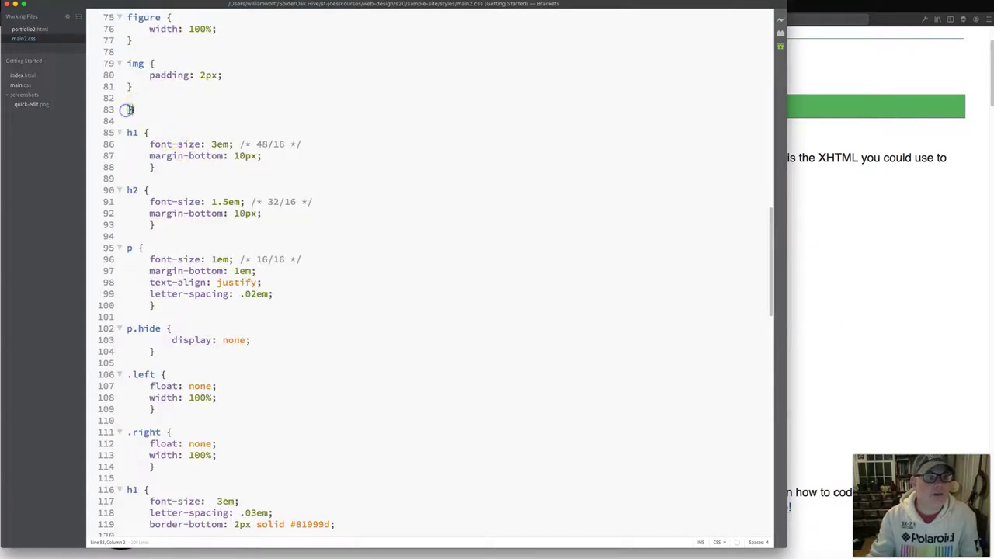
scroll(157, 127, "up", 6)
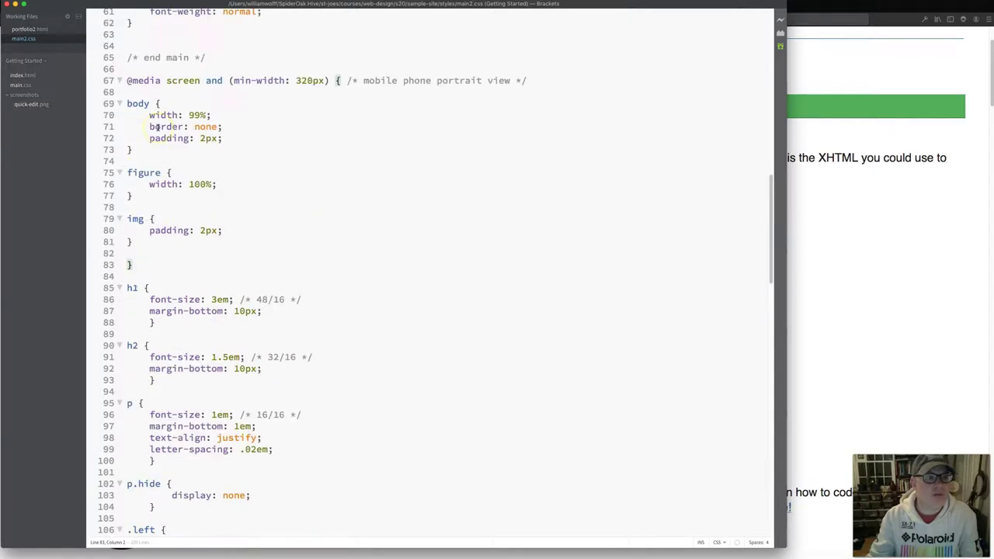
scroll(158, 126, "down", 2)
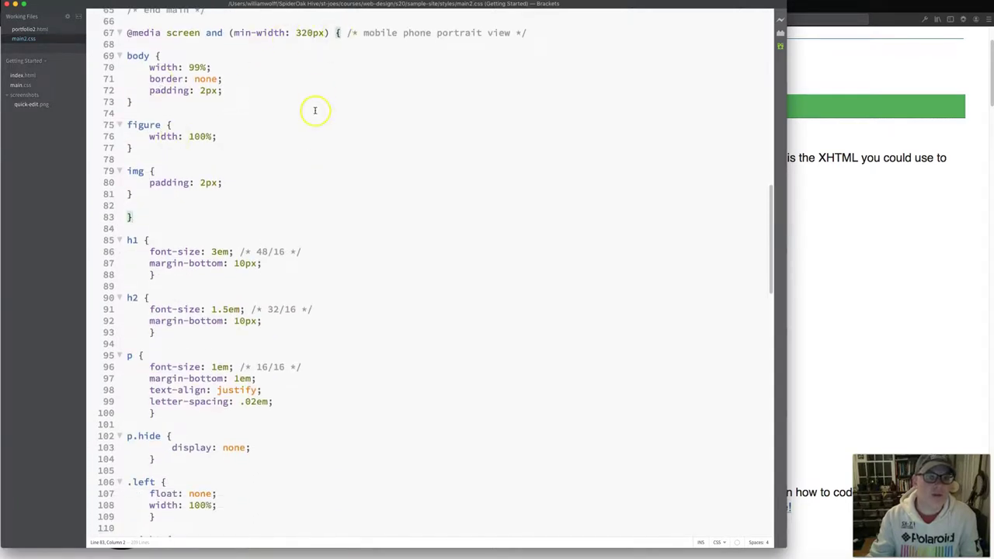
scroll(315, 111, "up", 5)
left_click(336, 183)
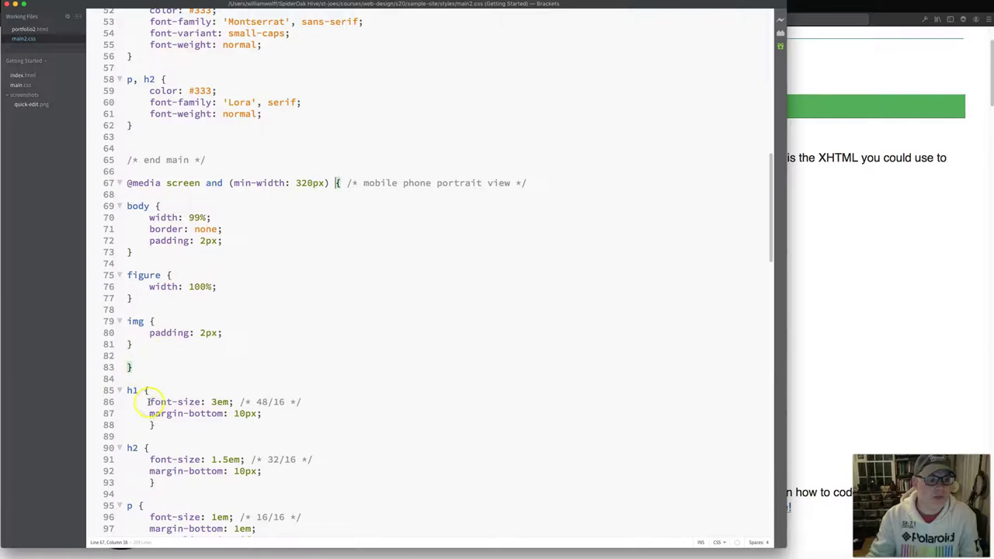
scroll(147, 398, "down", 5)
scroll(150, 398, "down", 3)
scroll(129, 392, "down", 2)
scroll(128, 384, "up", 3)
scroll(147, 394, "up", 3)
scroll(139, 381, "up", 1)
left_click(145, 237)
key("BackSpace")
key("BackSpace")
key("BackSpace")
scroll(147, 236, "down", 3)
scroll(232, 194, "up", 3)
scroll(326, 132, "up", 1)
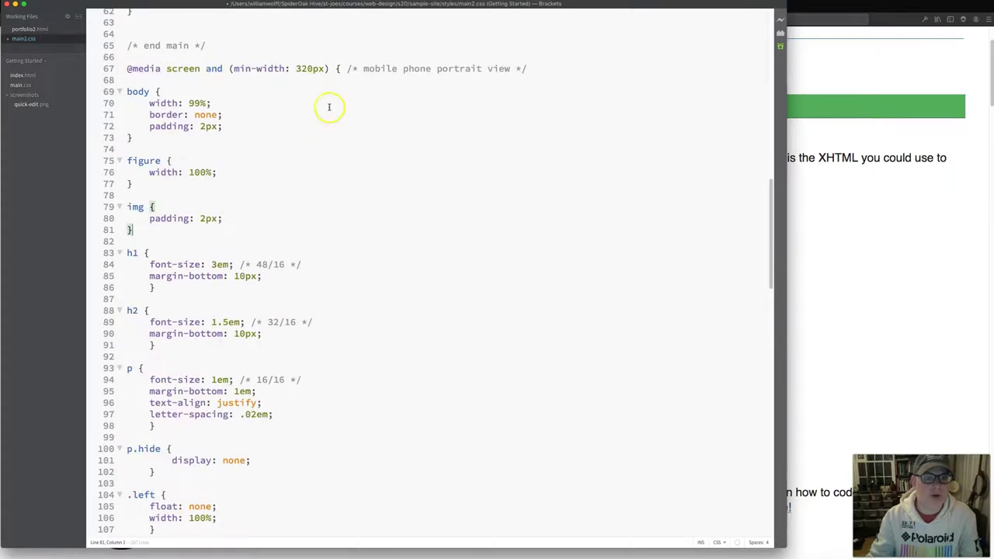
left_click(335, 68)
key("shift+Right")
left_click(338, 70)
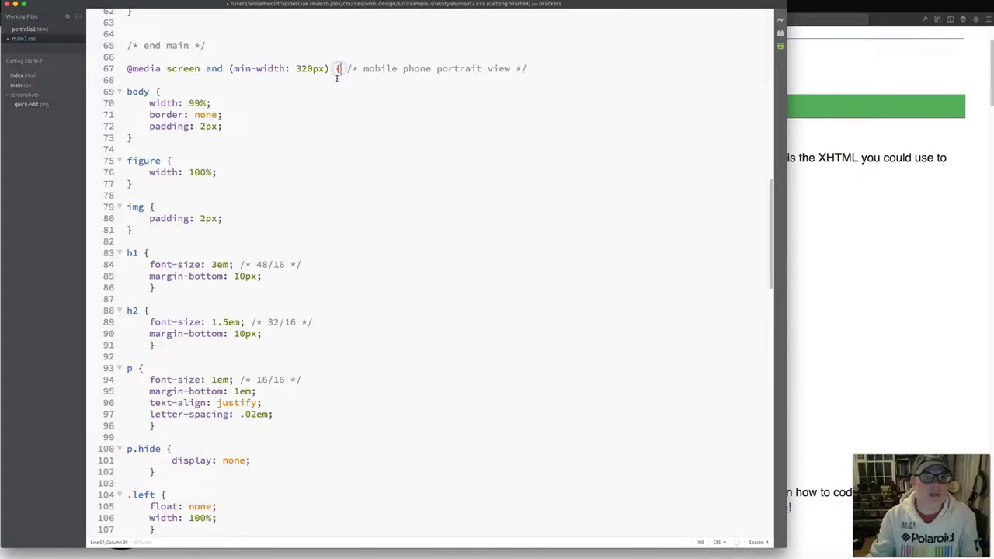
left_click(338, 69)
scroll(327, 173, "up", 1)
scroll(327, 172, "up", 1)
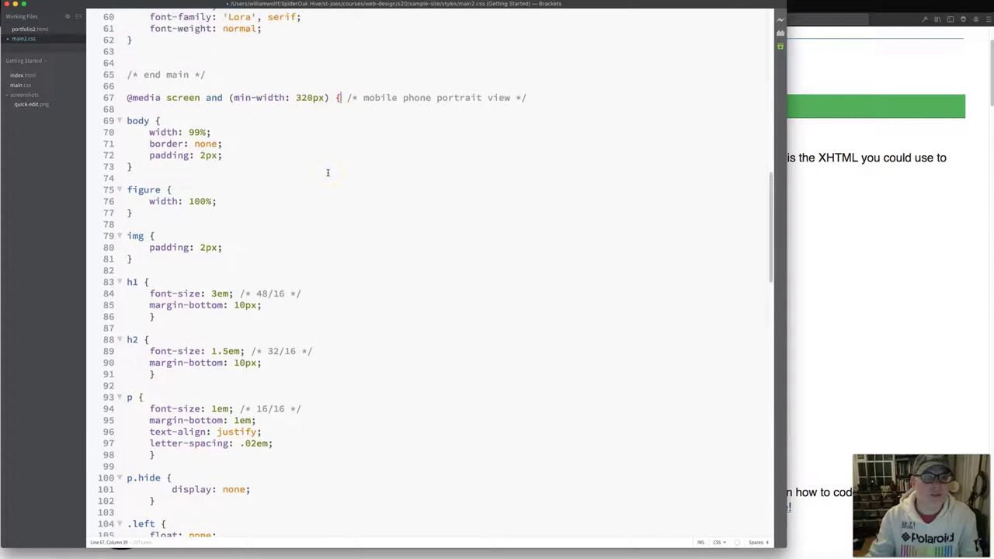
left_click(336, 97)
left_click(157, 121)
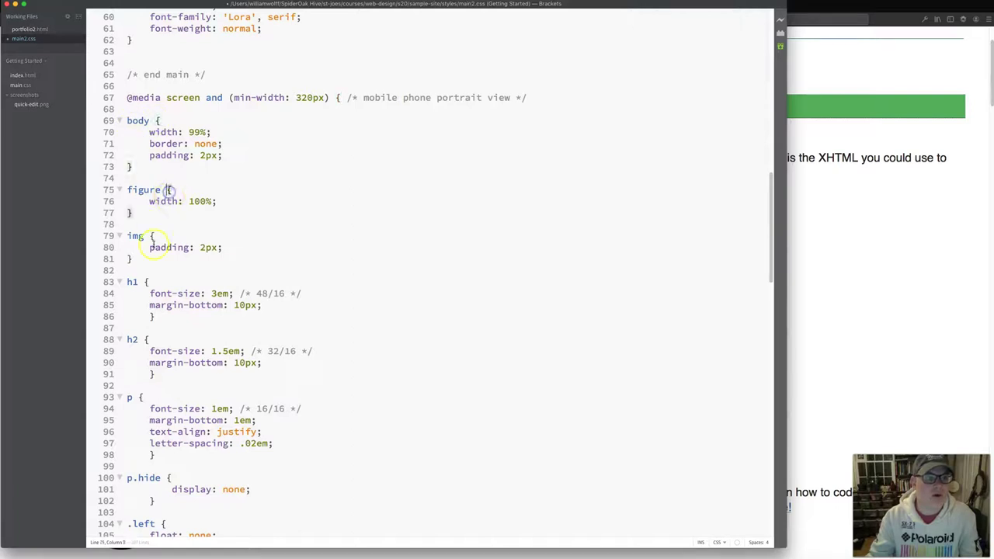
left_click(152, 236)
left_click(147, 282)
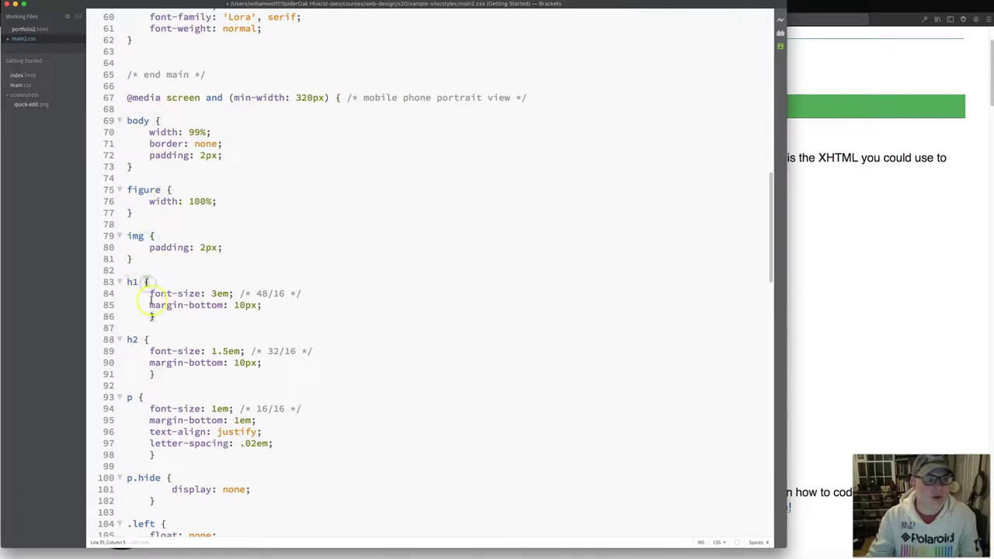
left_click(153, 316)
left_click(339, 98)
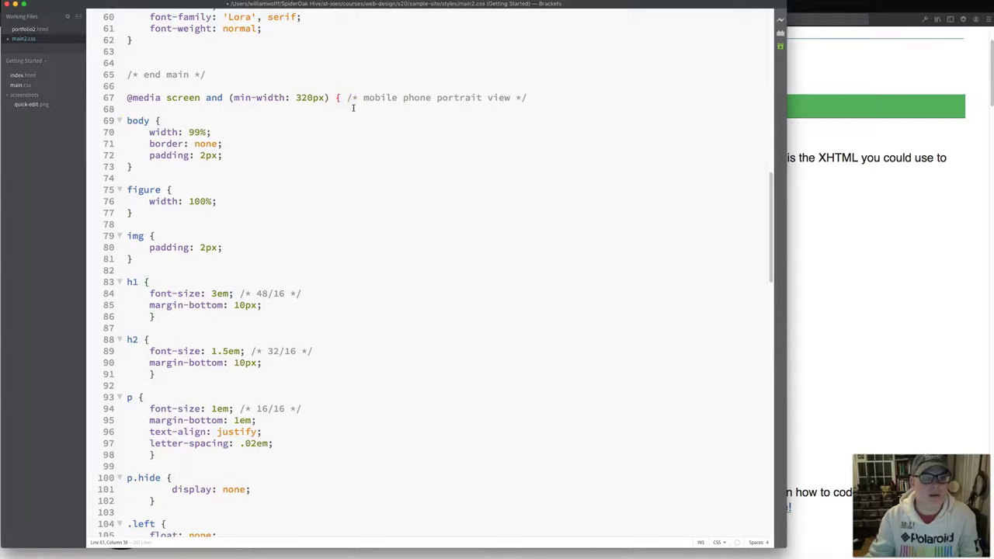
Locate and check the brace that closes the phone media query in main2.css.
double_click(336, 97)
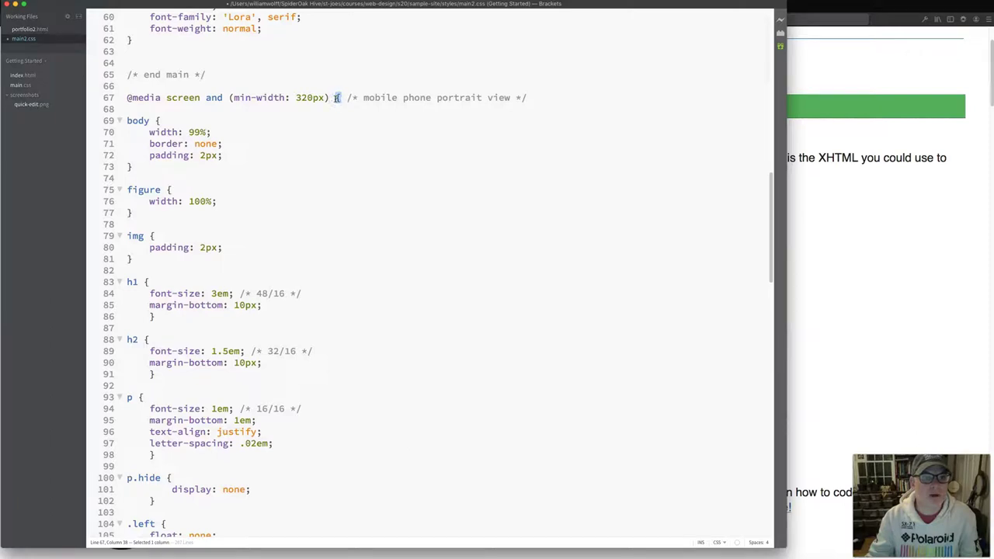
scroll(249, 257, "down", 5)
scroll(245, 258, "down", 1)
scroll(245, 257, "down", 2)
left_click(130, 394)
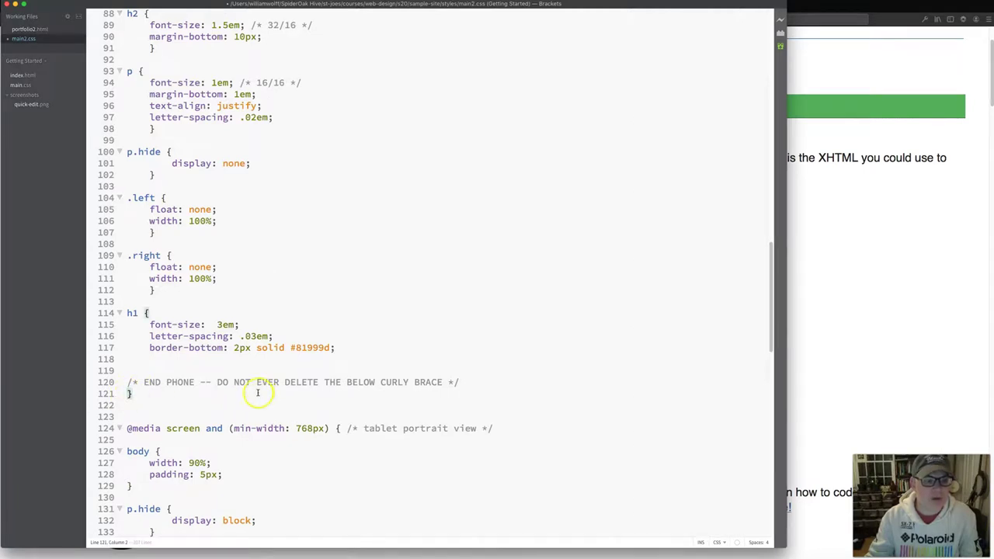
scroll(259, 390, "up", 7)
scroll(258, 393, "down", 1)
scroll(258, 392, "down", 1)
scroll(256, 392, "down", 4)
scroll(257, 391, "down", 3)
scroll(254, 390, "down", 2)
scroll(255, 390, "down", 2)
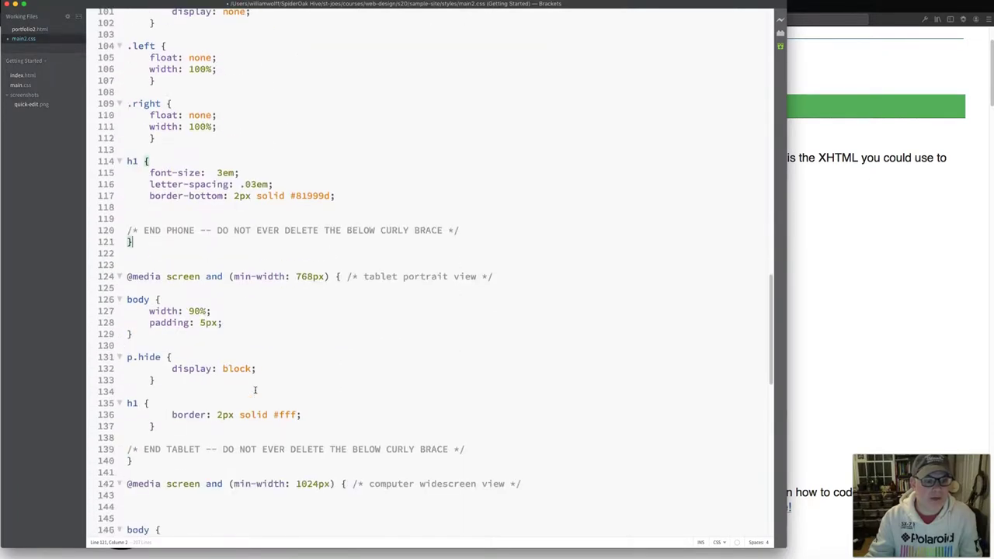
Check the tablet media query's opening and closing braces and which rule line 121's brace closes.
left_click(337, 276)
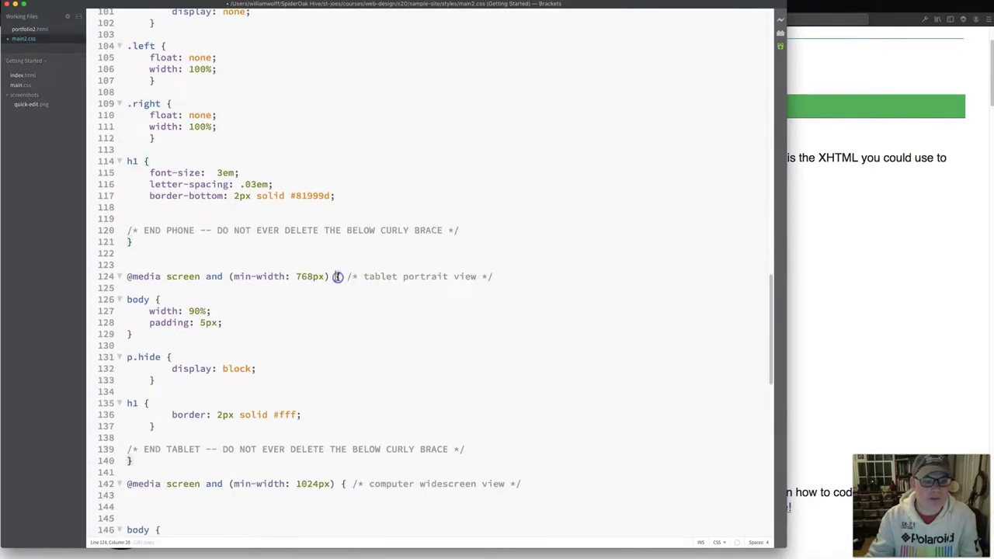
left_click(130, 461)
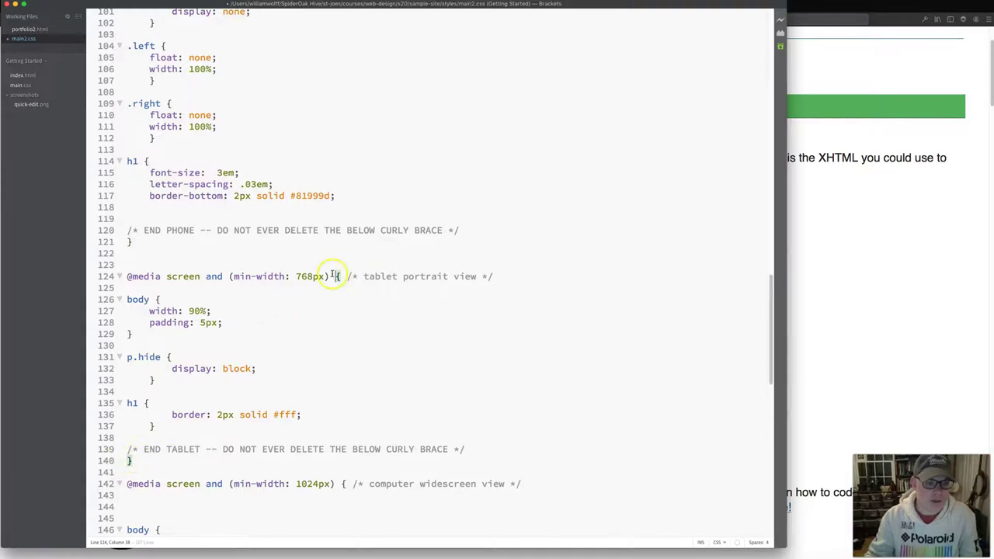
scroll(336, 300, "down", 1)
scroll(335, 300, "down", 4)
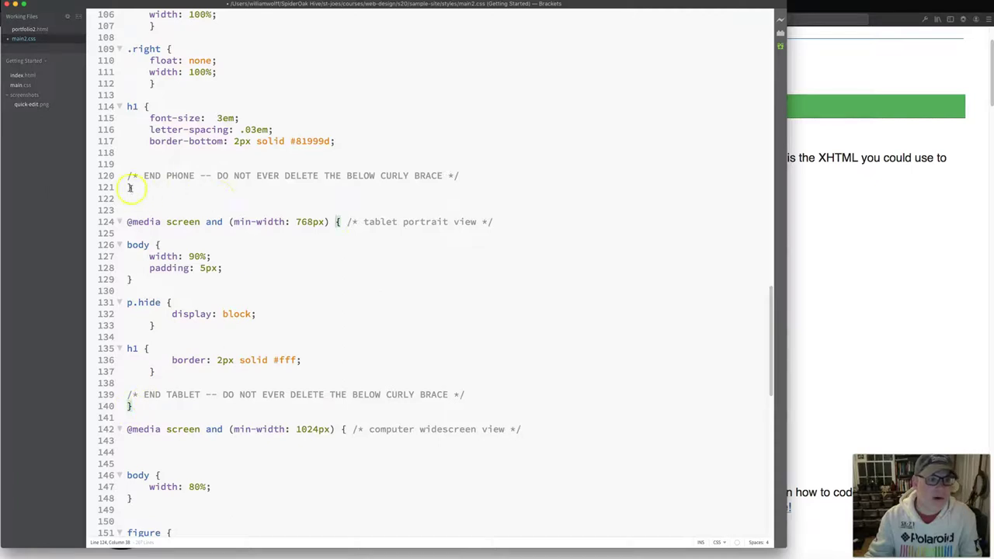
scroll(130, 188, "up", 5)
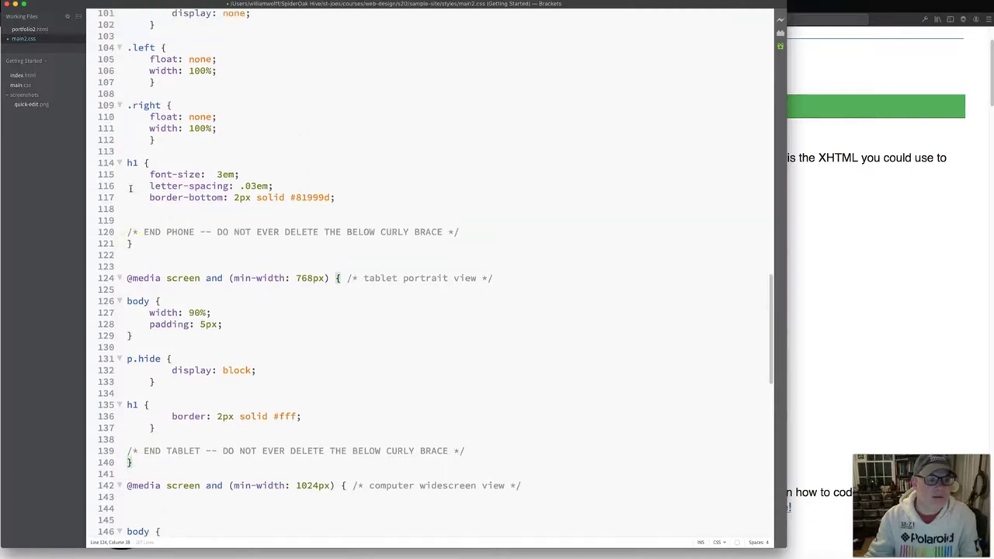
left_click(130, 244)
Add the missing closing brace after border-bottom on line 118 to close the h1 rule.
left_click(144, 207)
type("}")
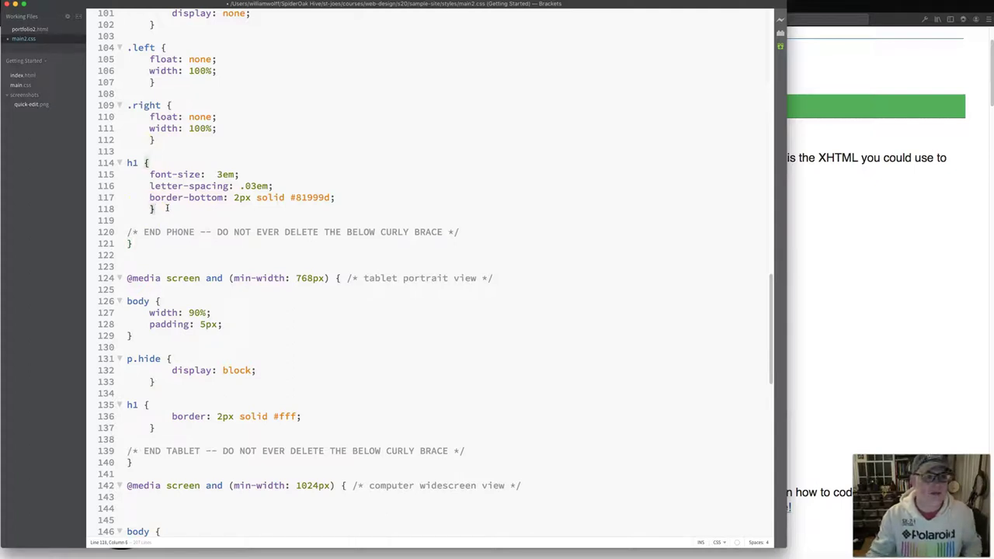
scroll(167, 209, "up", 1)
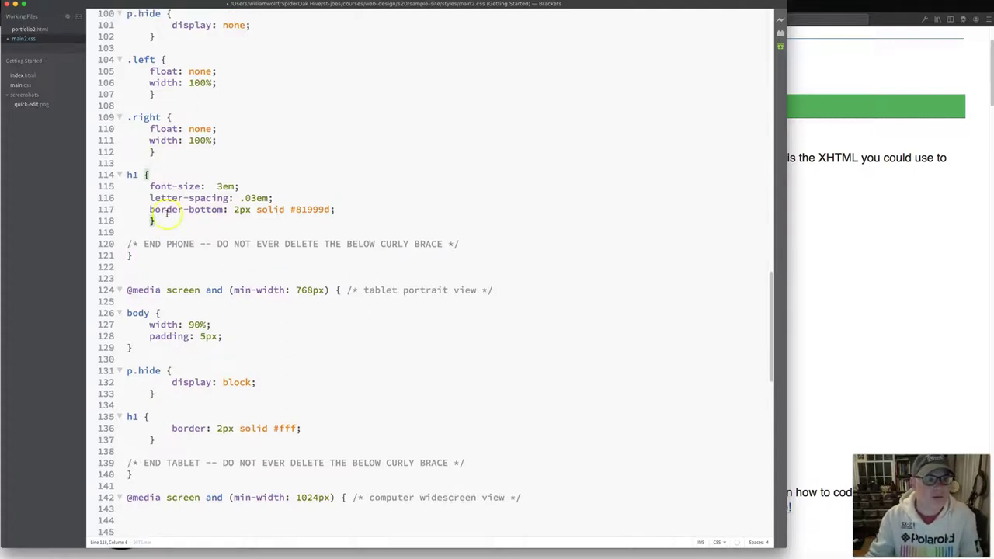
left_click_drag(128, 255, 227, 254)
scroll(228, 254, "up", 8)
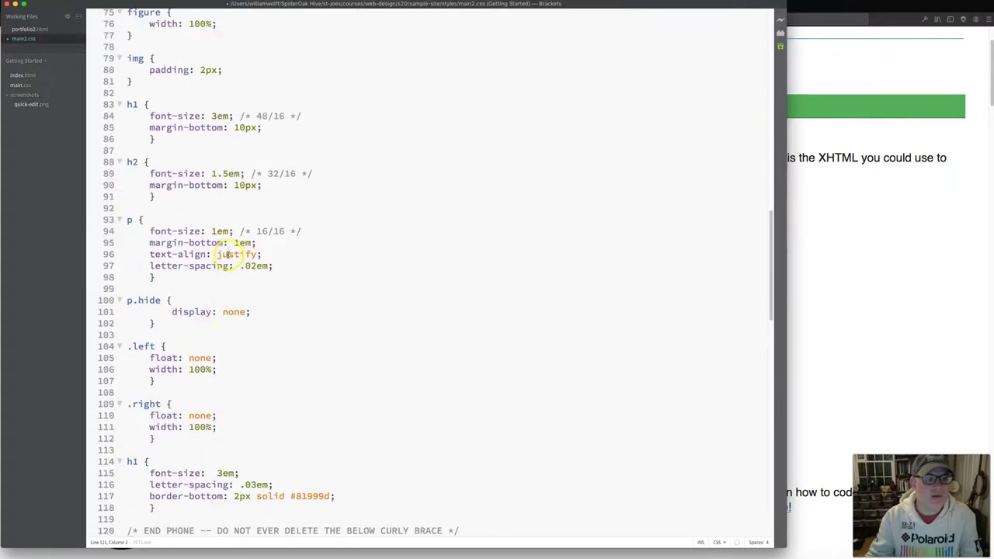
scroll(227, 254, "up", 6)
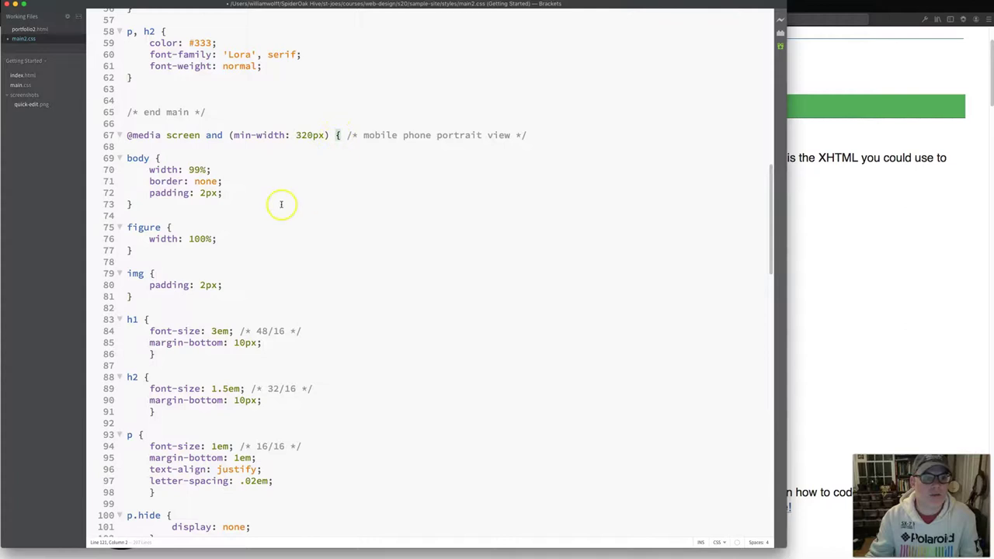
scroll(281, 203, "down", 9)
scroll(281, 201, "up", 4)
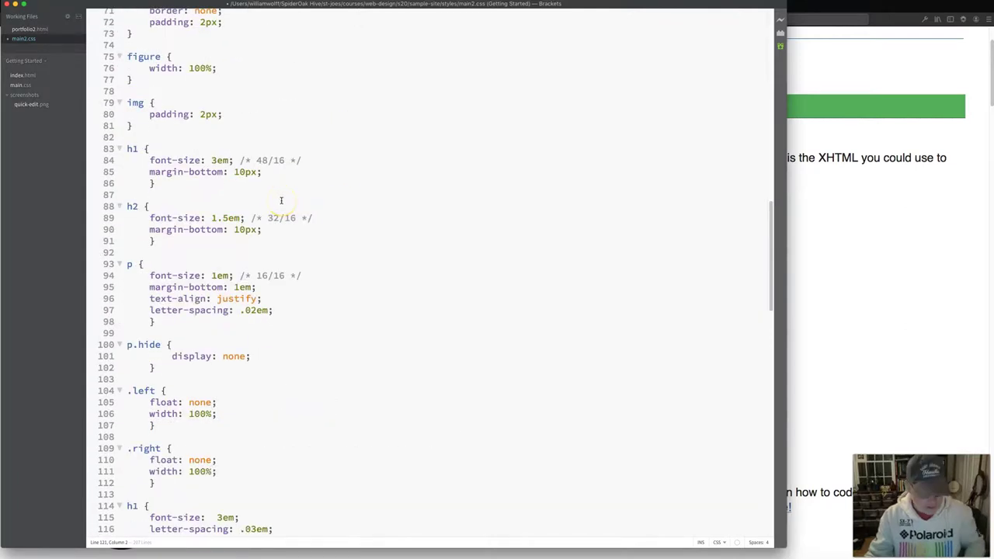
key("super+Tab")
Refresh the FileZilla listing, then reload the Bill's Portfolio tab in Firefox to see the new styles.
left_click(375, 80)
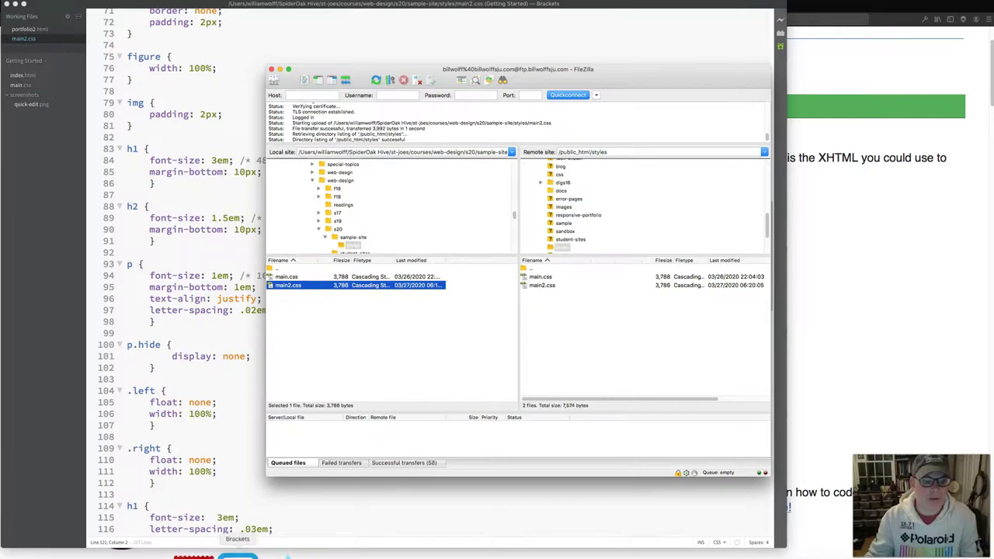
left_click(309, 545)
left_click(355, 6)
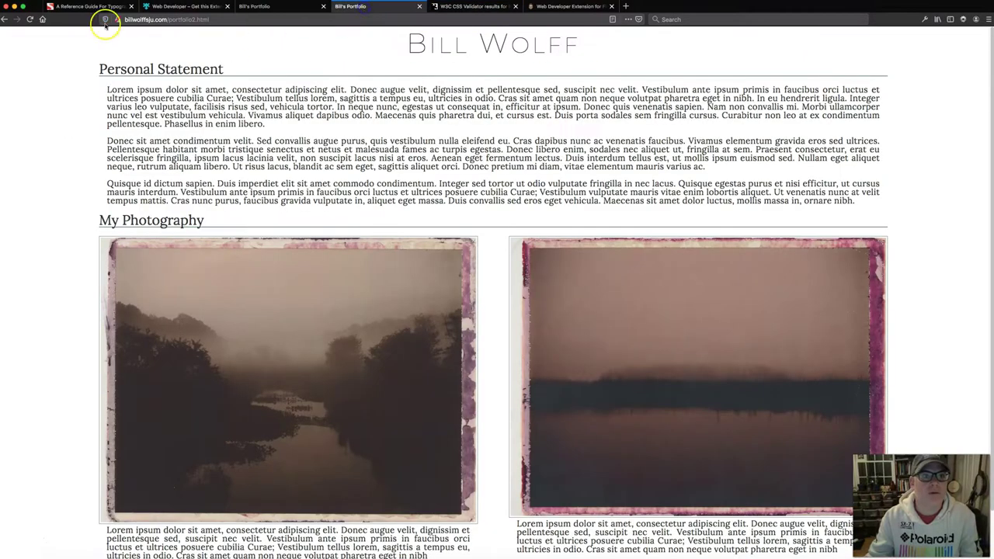
left_click(30, 19)
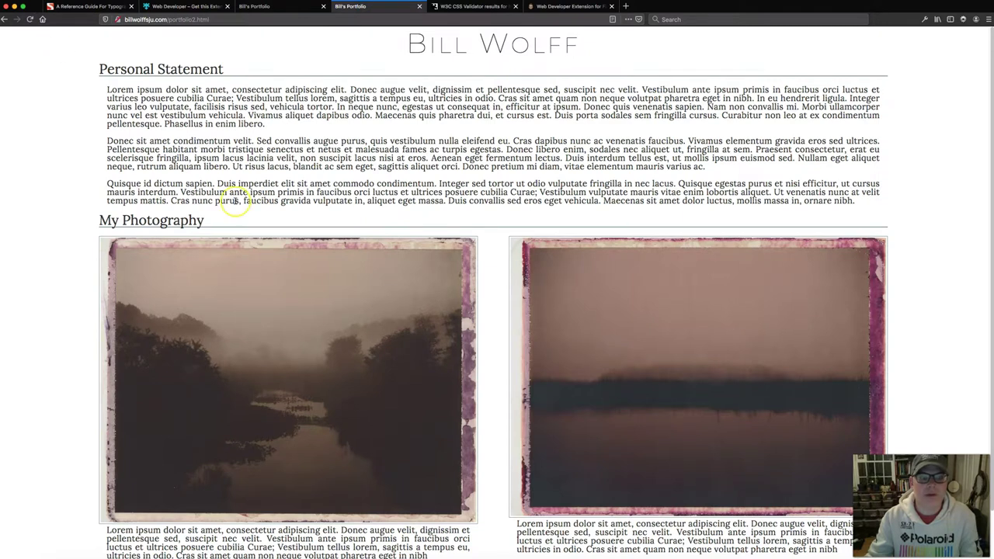
scroll(235, 200, "down", 2)
scroll(235, 200, "up", 2)
scroll(310, 117, "down", 2)
scroll(389, 62, "up", 2)
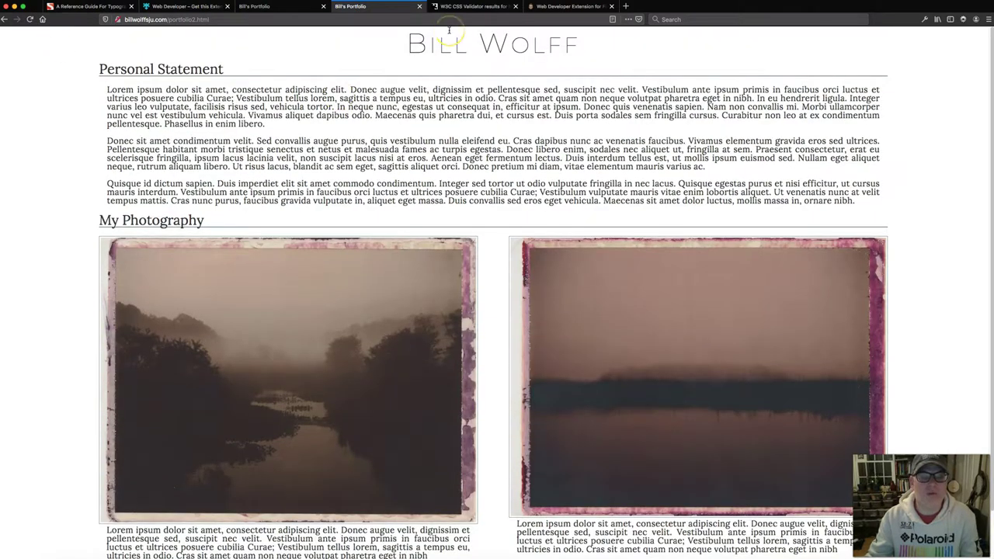
left_click(486, 6)
left_click(372, 6)
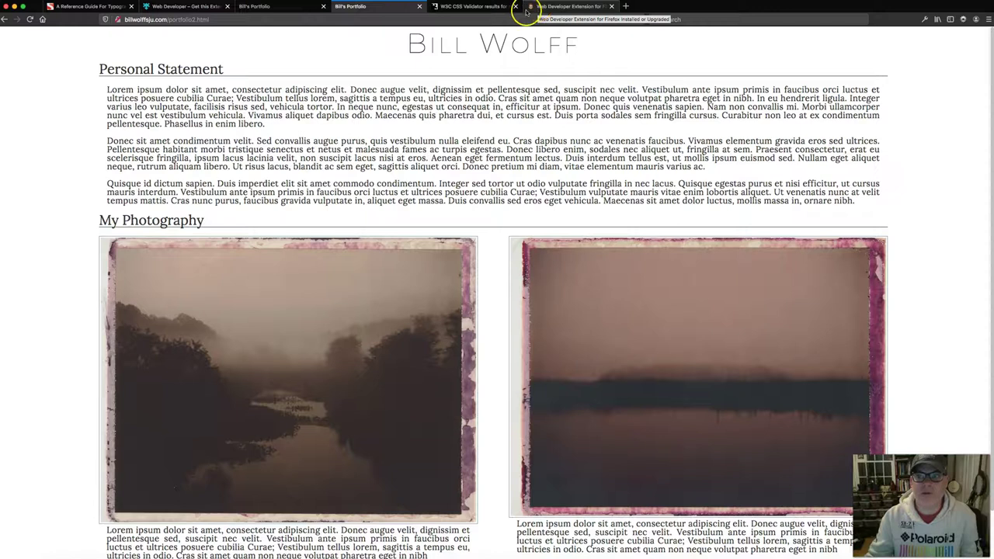
left_click(463, 9)
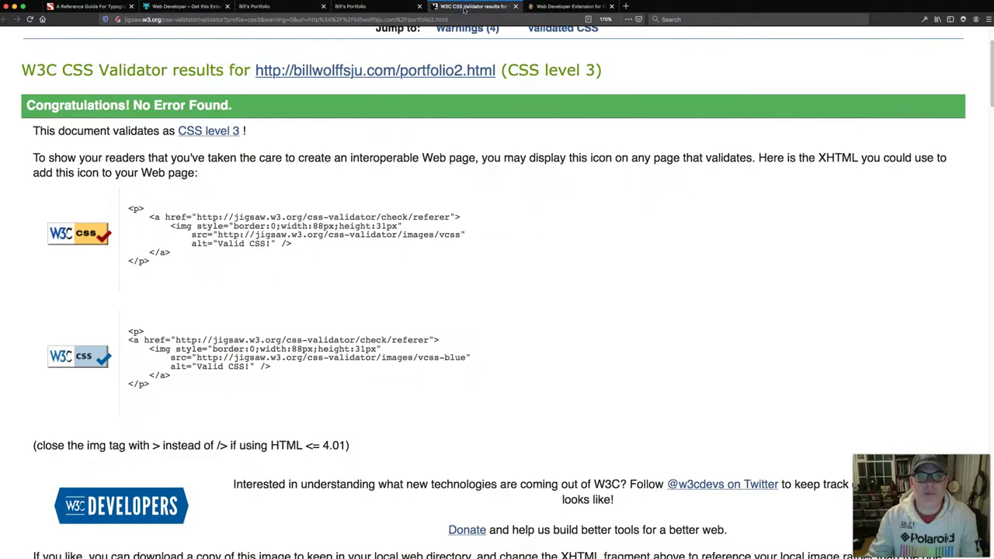
scroll(365, 111, "up", 2)
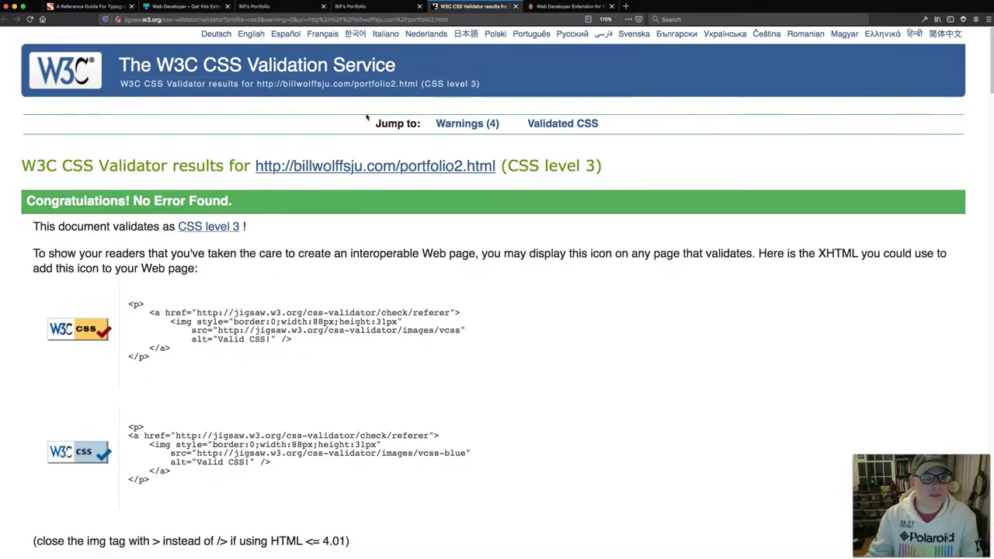
left_click(365, 10)
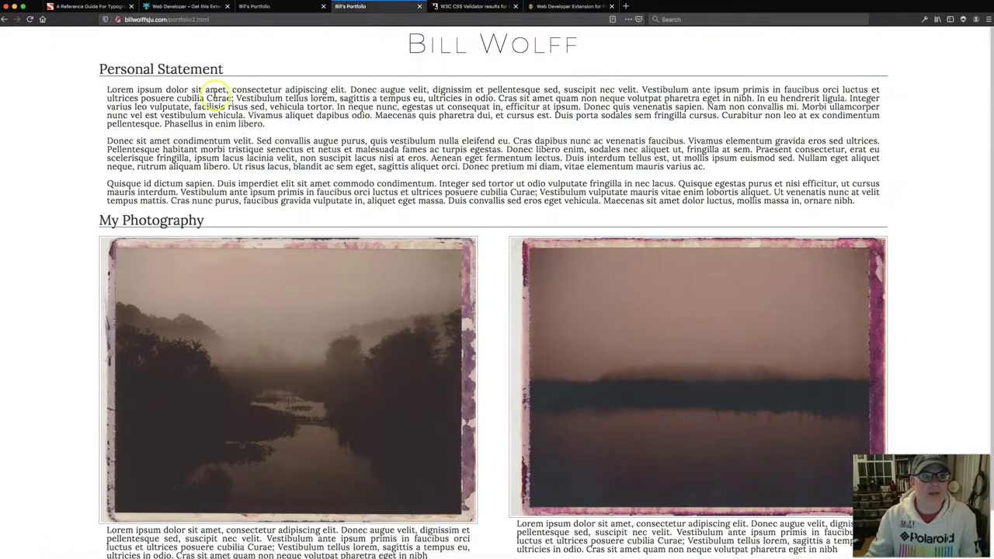
scroll(406, 233, "down", 1)
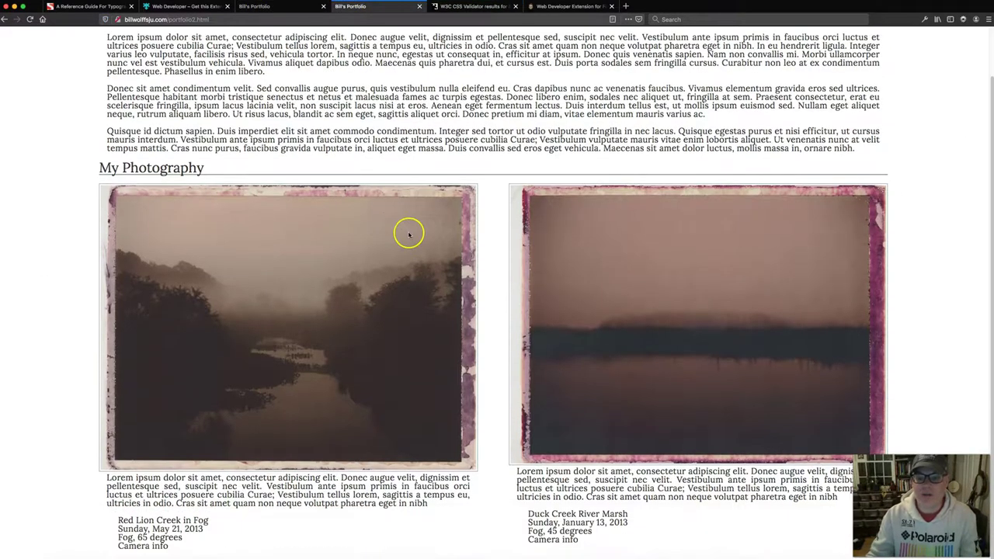
scroll(406, 237, "up", 1)
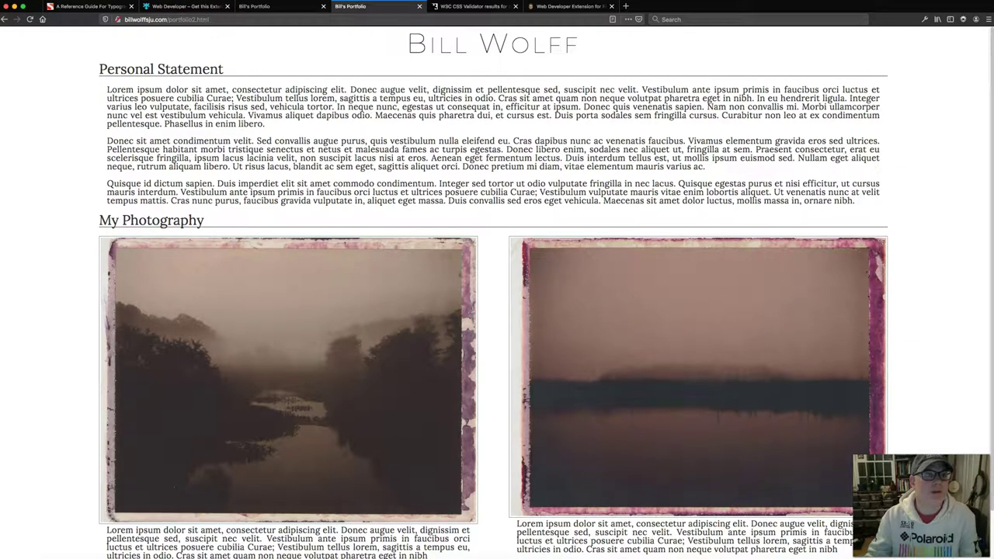
Open Responsive Design Mode via Tools > Web Developer to preview the portfolio page.
left_click(194, 0)
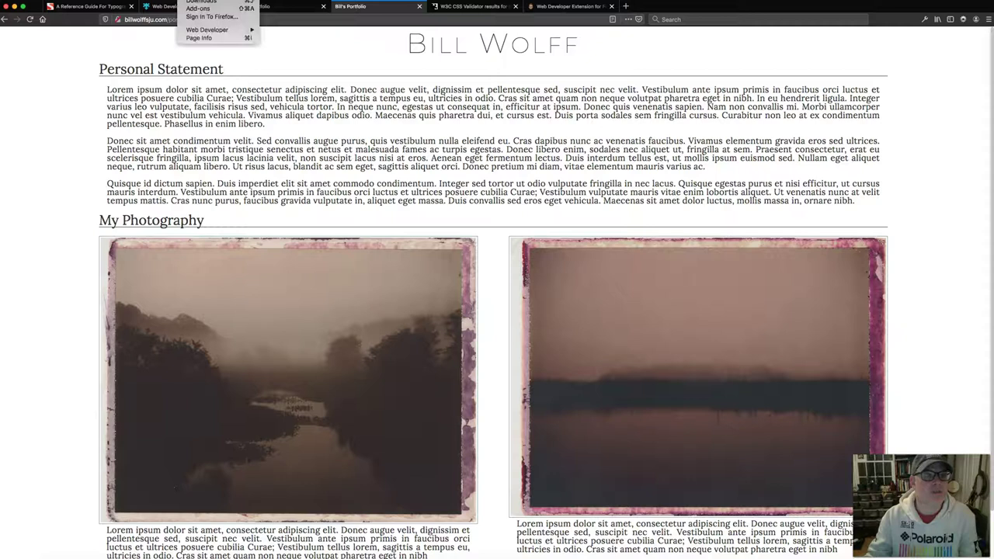
mouse_move(206, 29)
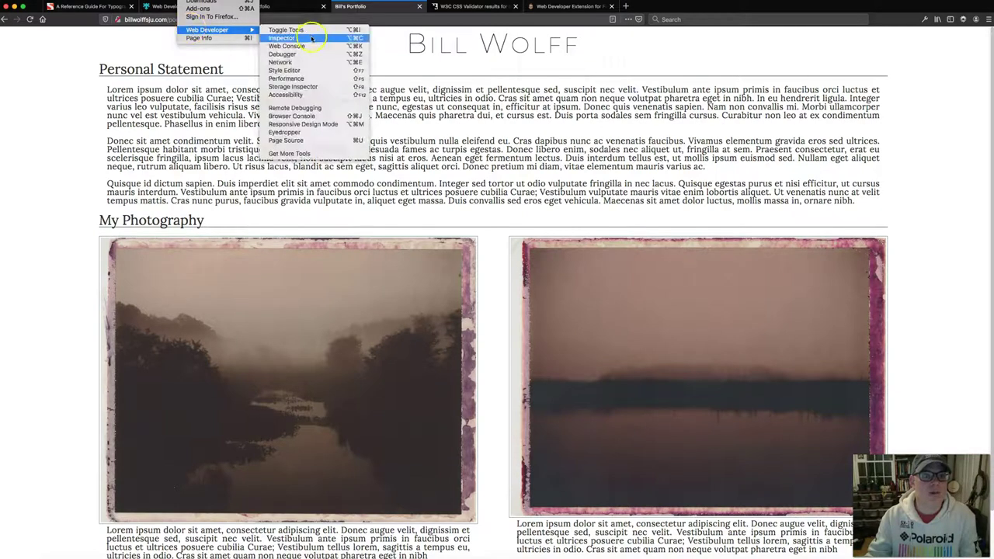
left_click(310, 125)
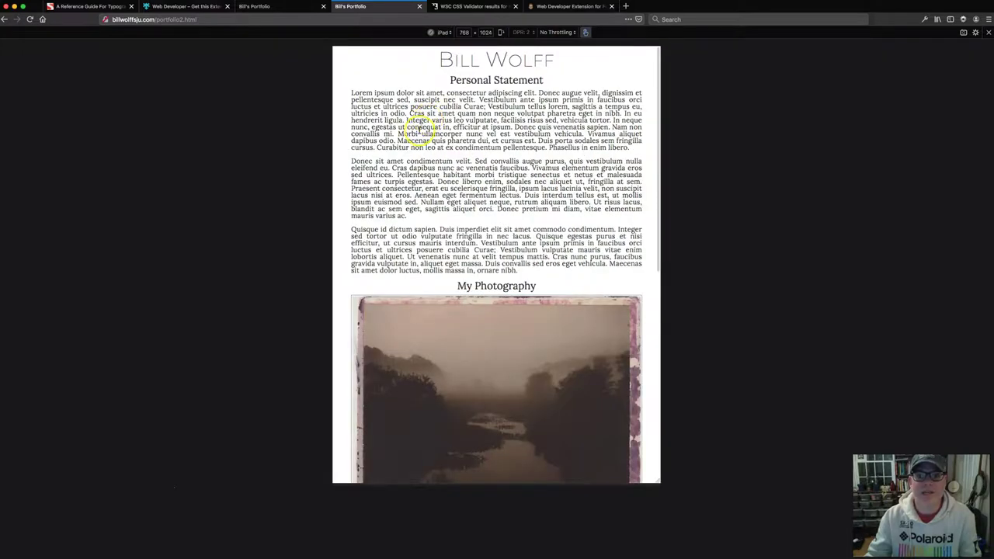
scroll(420, 132, "down", 5)
scroll(422, 136, "down", 4)
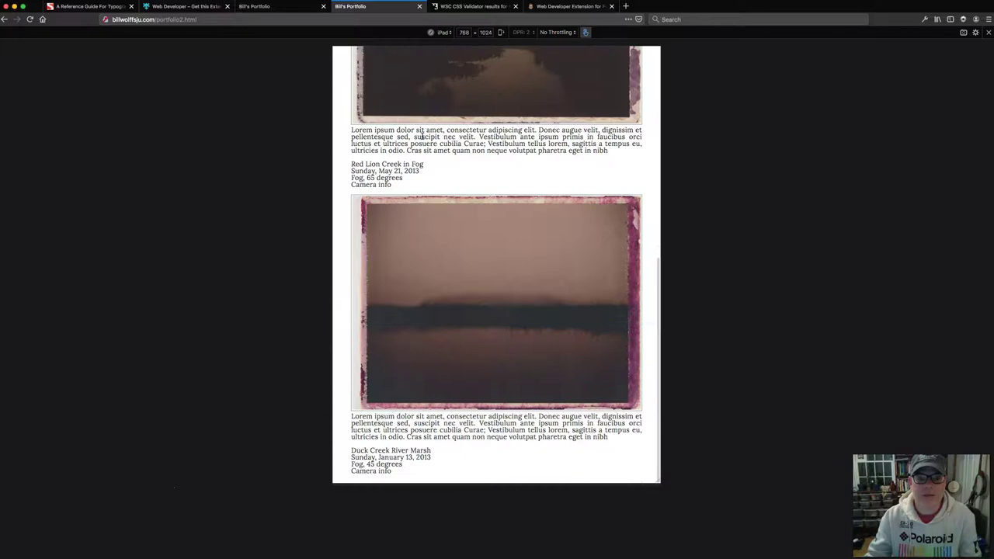
scroll(421, 136, "up", 5)
scroll(422, 136, "up", 3)
scroll(421, 136, "up", 3)
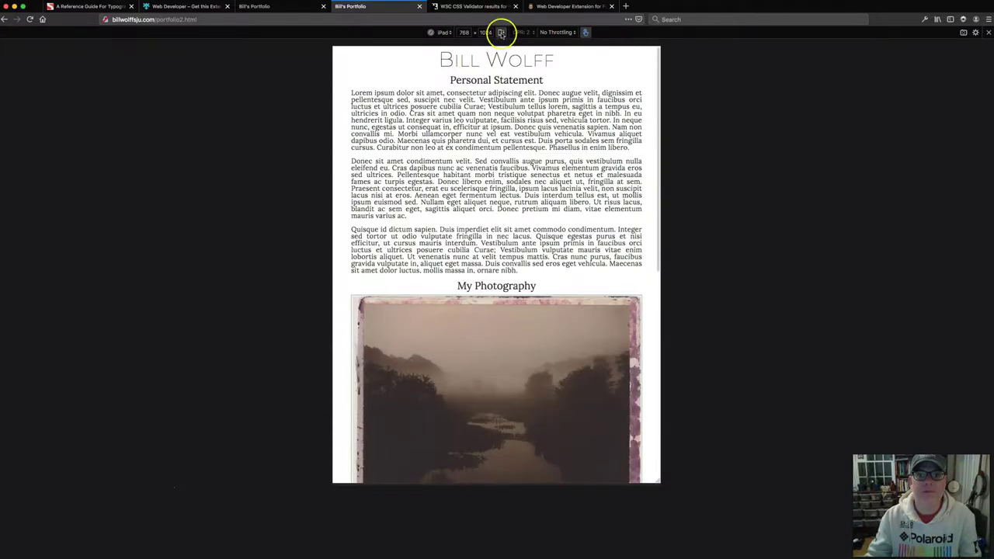
Rotate the iPad preview to landscape and scroll through the reflowed layout.
left_click(501, 32)
scroll(473, 116, "down", 2)
scroll(473, 117, "down", 3)
scroll(473, 117, "up", 2)
left_click(430, 33)
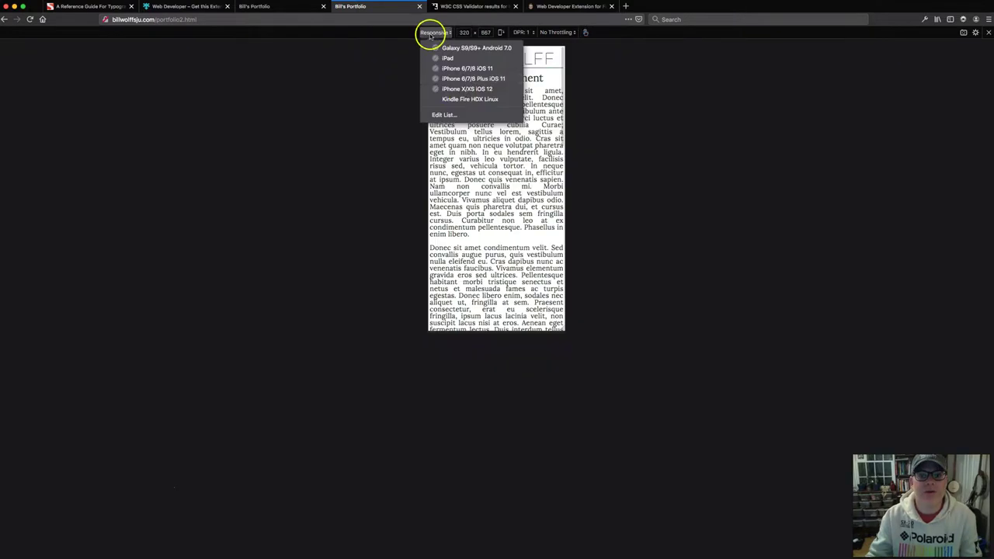
left_click(444, 115)
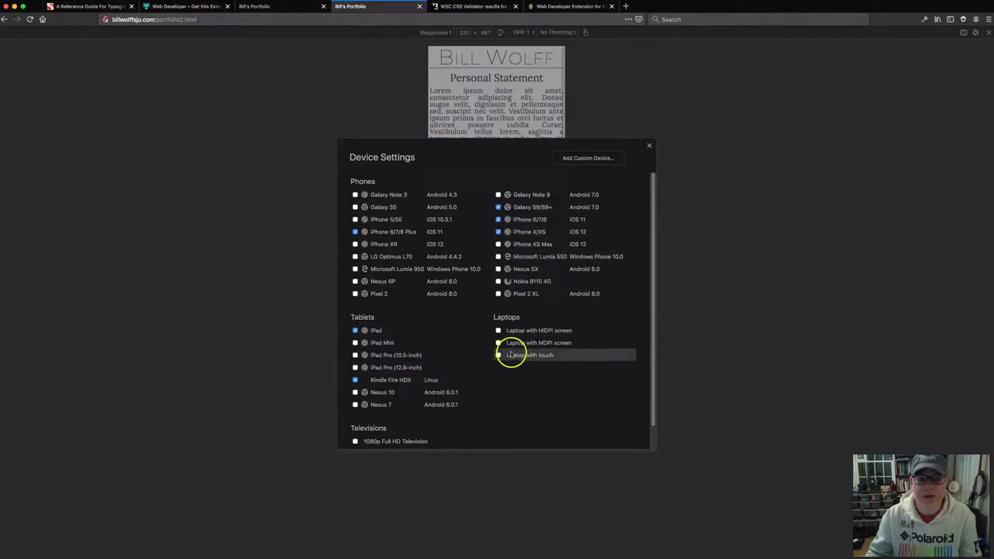
scroll(434, 388, "down", 1)
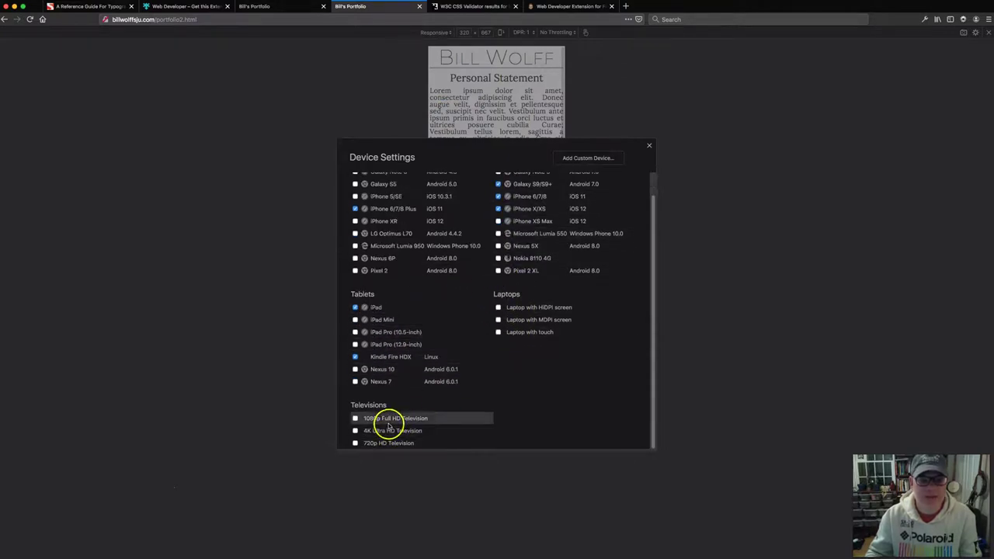
scroll(386, 424, "up", 1)
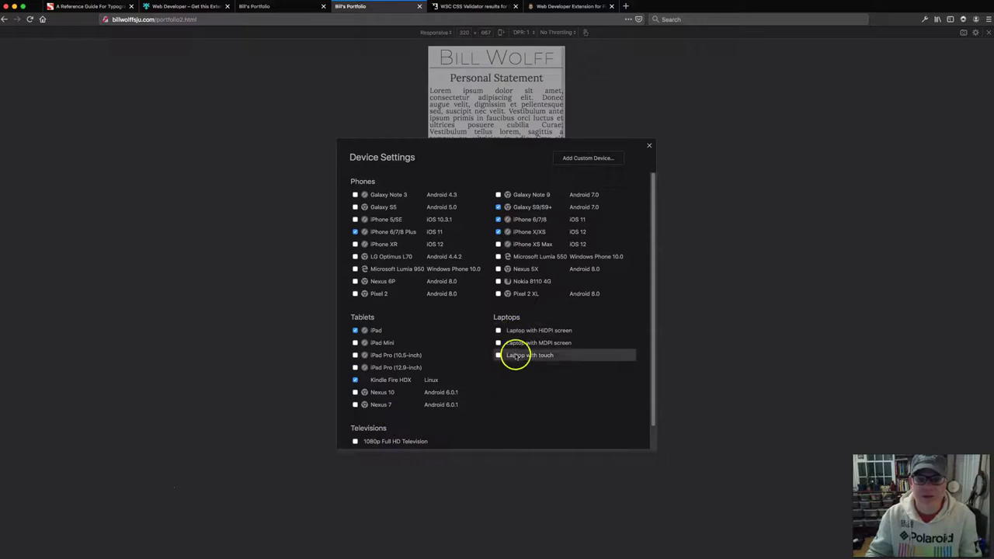
scroll(481, 341, "up", 1)
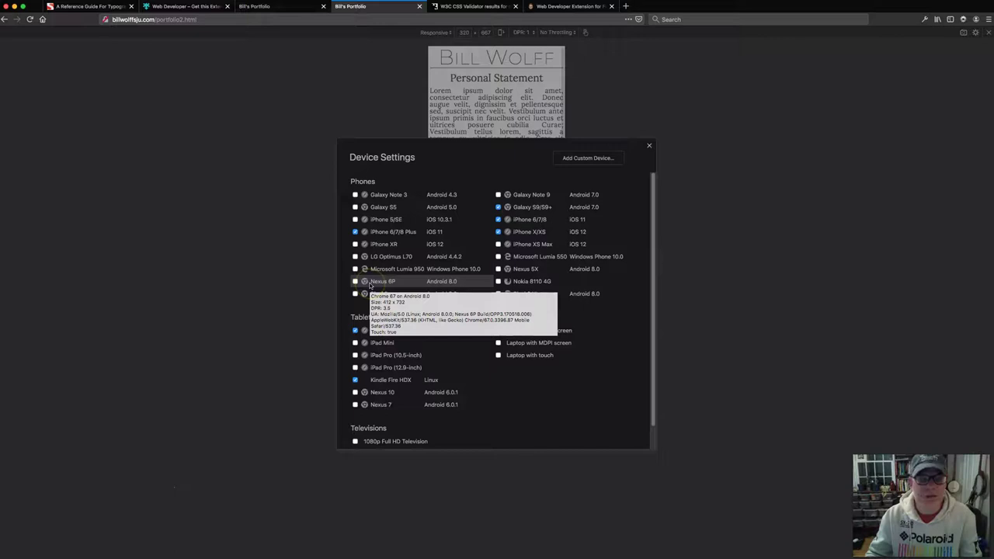
Close Device Settings and compare the full-width desktop tab against the 320-pixel phone preview.
left_click(649, 147)
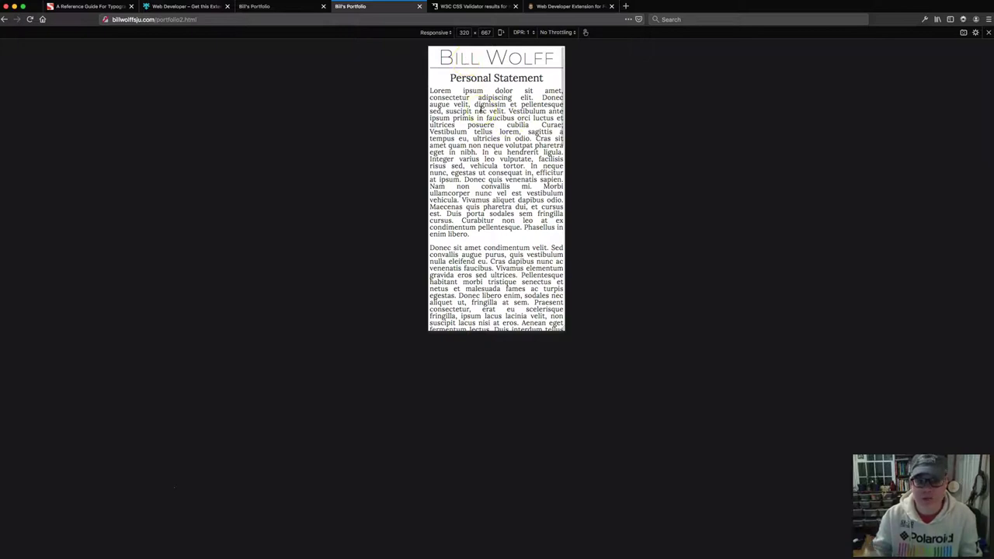
left_click(262, 6)
left_click(342, 7)
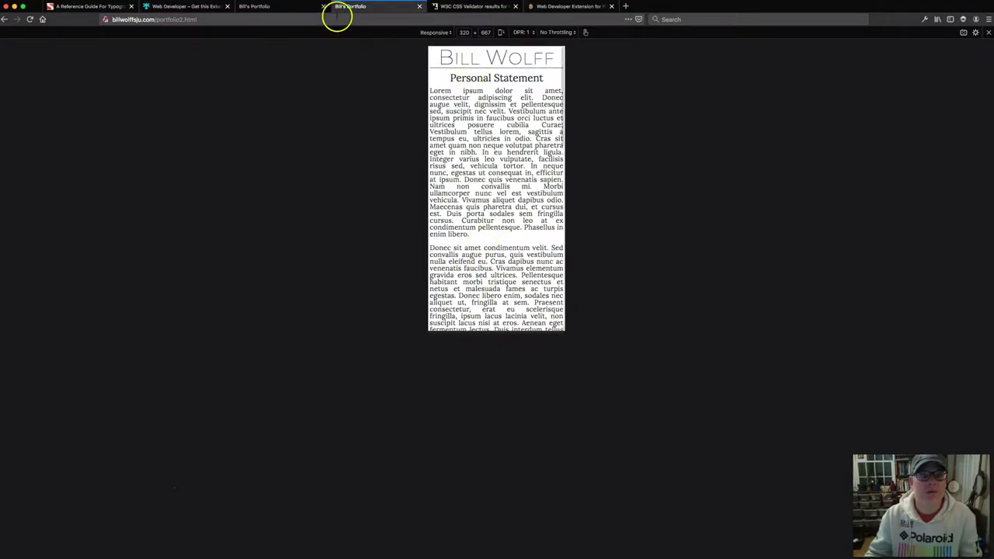
left_click(257, 7)
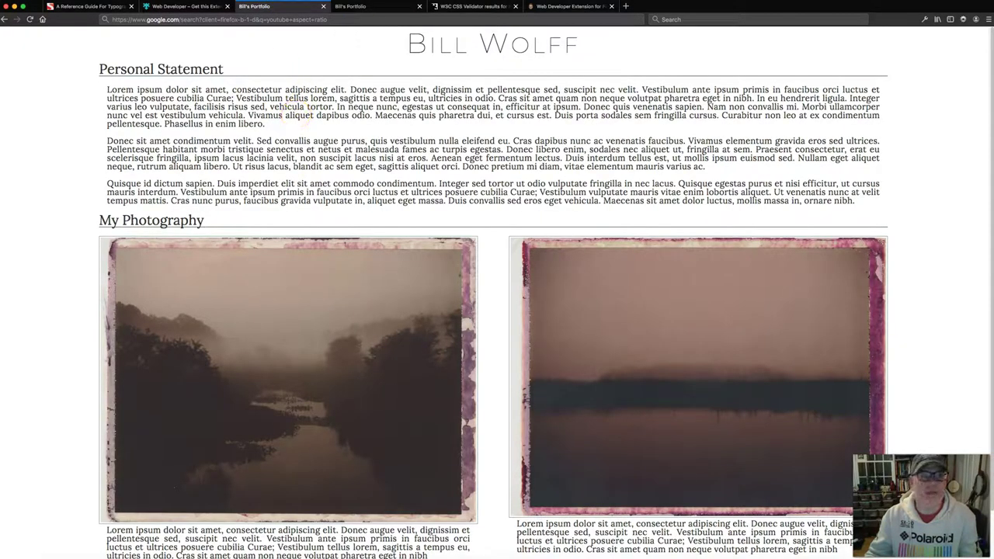
left_click(361, 7)
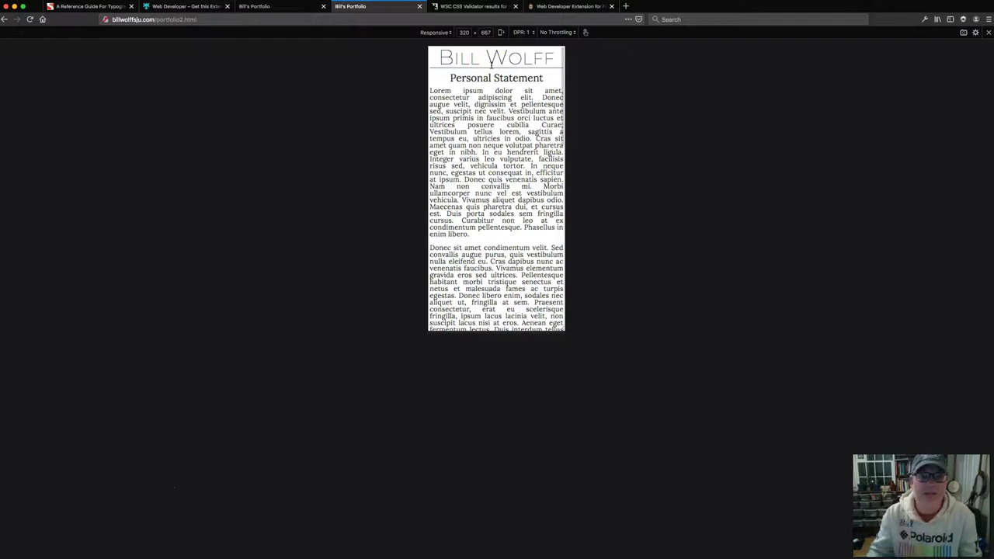
Cycle through the phone, iPad and desktop portfolio tabs, dismissing the address suggestions.
left_click(295, 7)
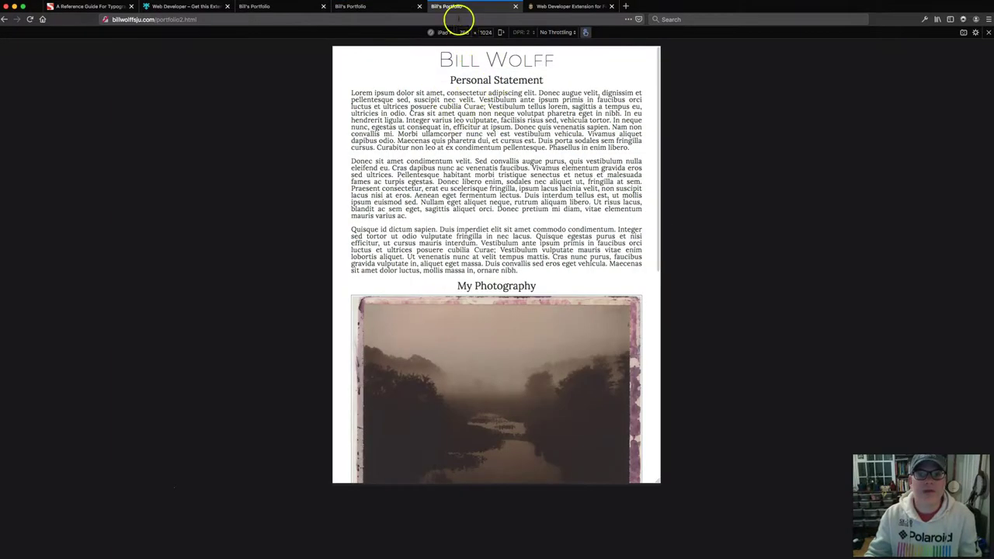
left_click(280, 7)
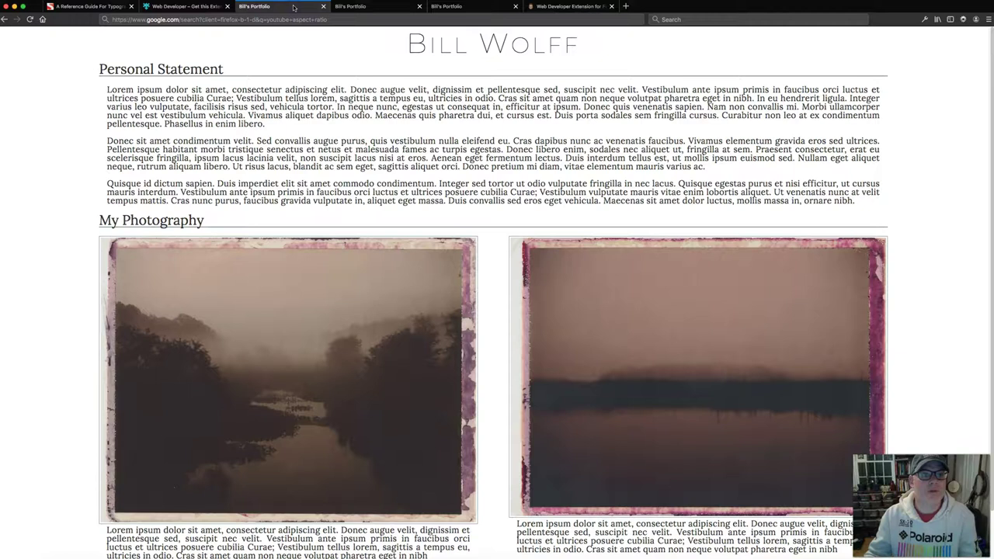
left_click(360, 7)
left_click(306, 118)
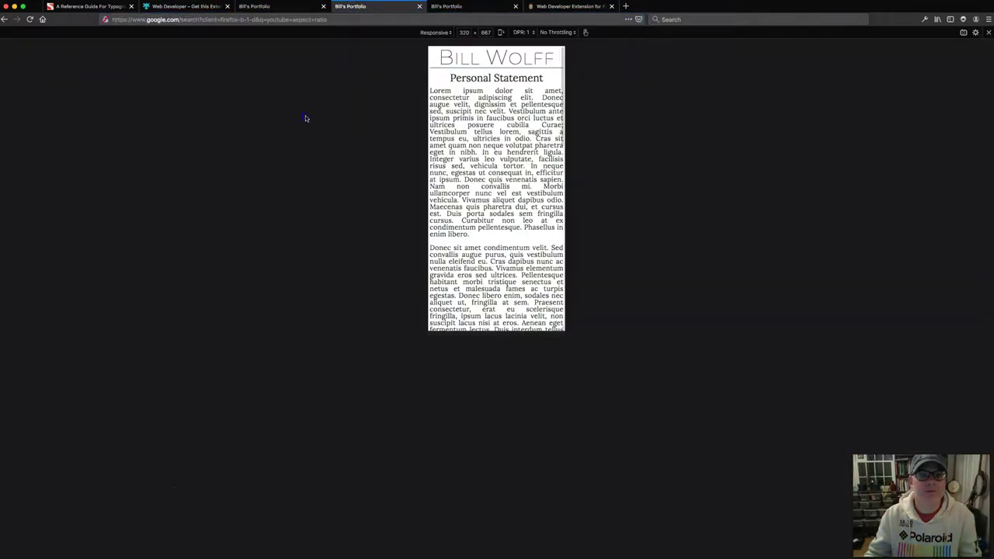
left_click(458, 7)
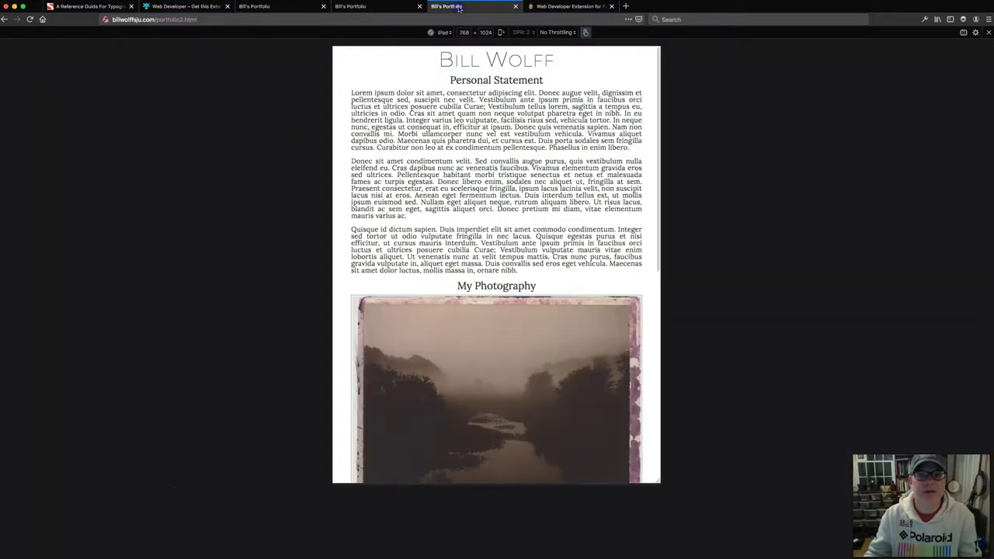
left_click(361, 7)
left_click(322, 7)
left_click(373, 7)
left_click(438, 7)
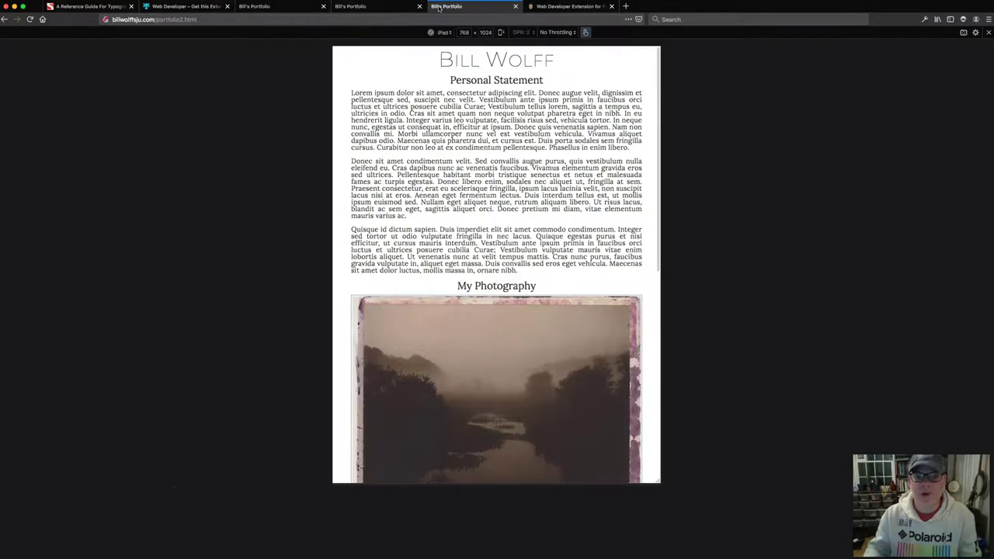
Reload the iPad-sized preview tab.
left_click(31, 19)
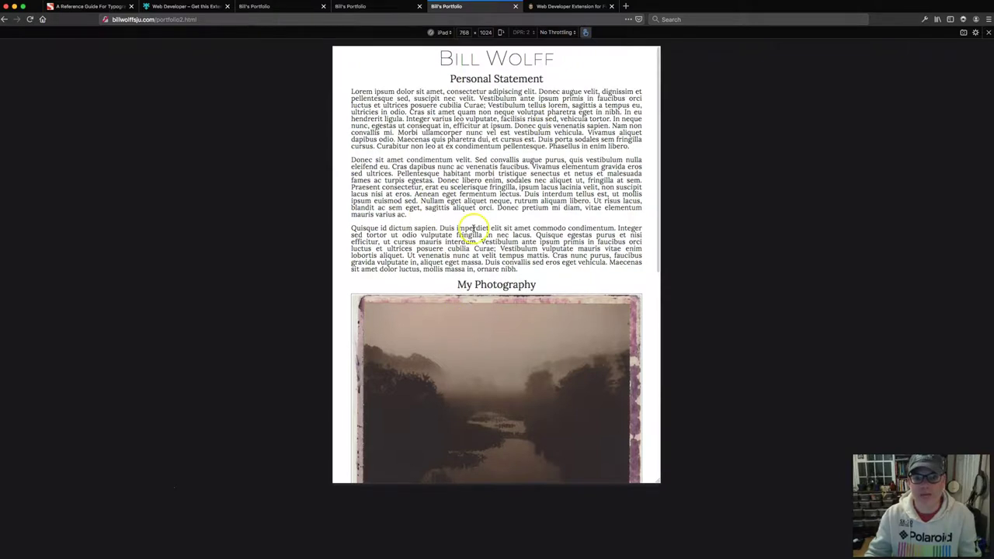
scroll(472, 227, "down", 5)
scroll(472, 229, "up", 5)
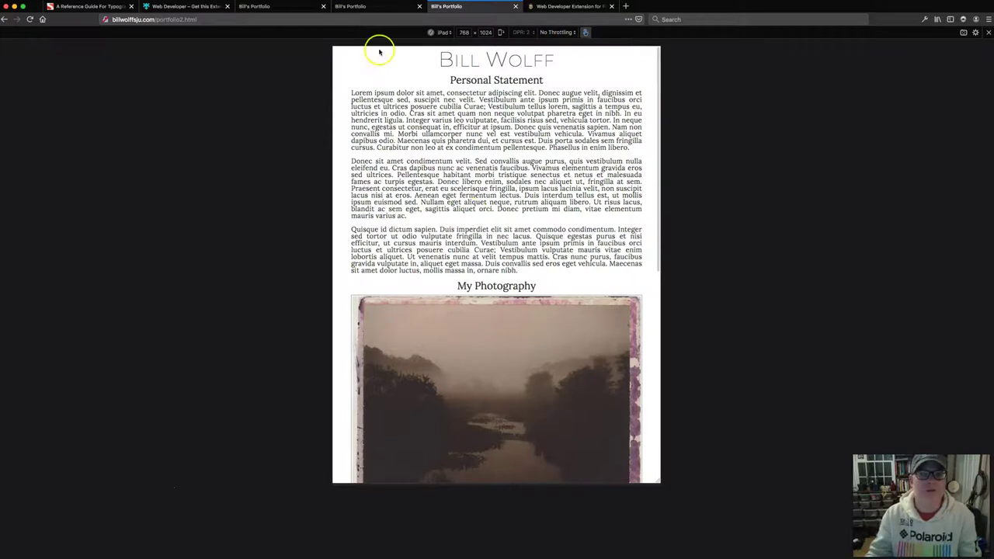
Drag the desktop tab so tabs run phone, tablet, desktop, then flip through them.
left_click_drag(371, 9, 376, 10)
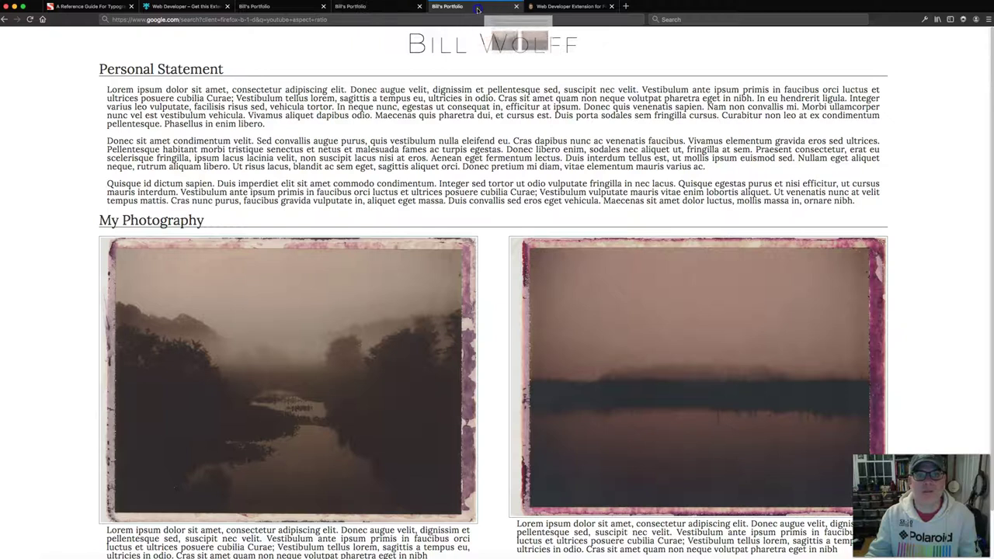
left_click_drag(377, 10, 286, 10)
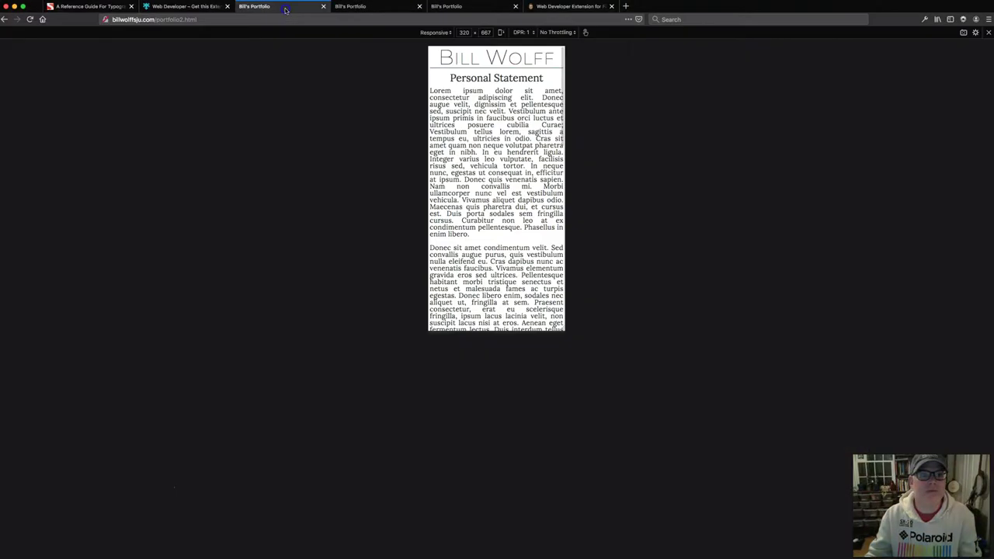
left_click(345, 7)
left_click(478, 9)
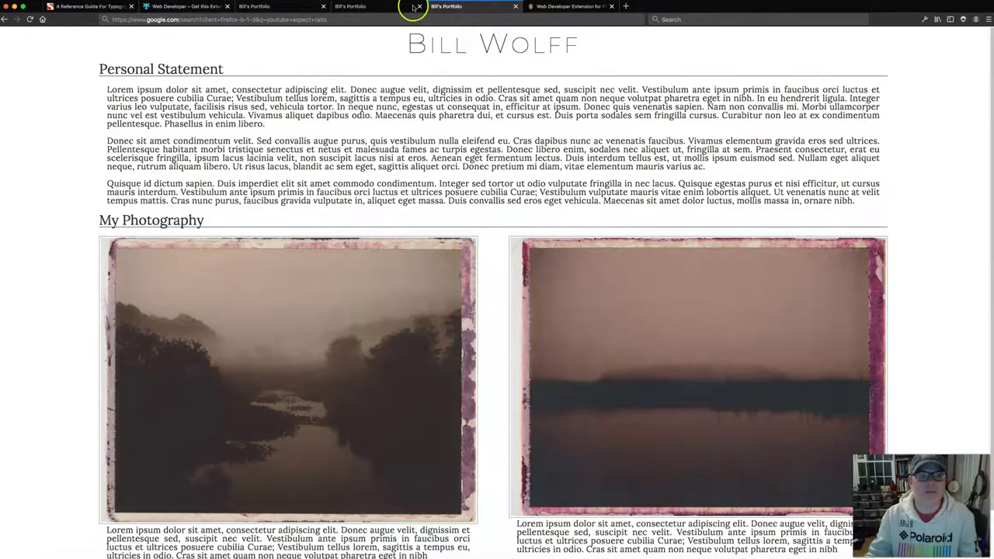
left_click(295, 7)
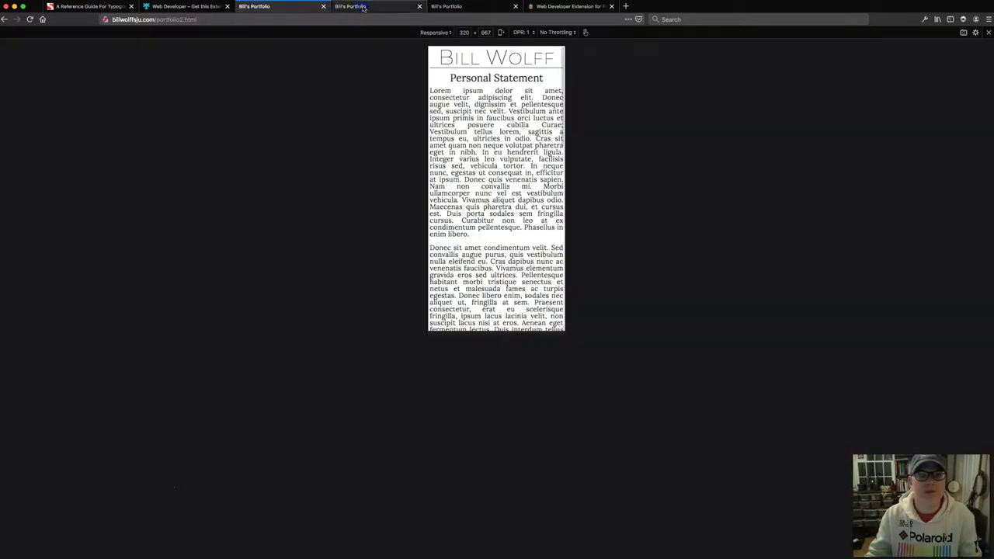
left_click(363, 7)
left_click(457, 8)
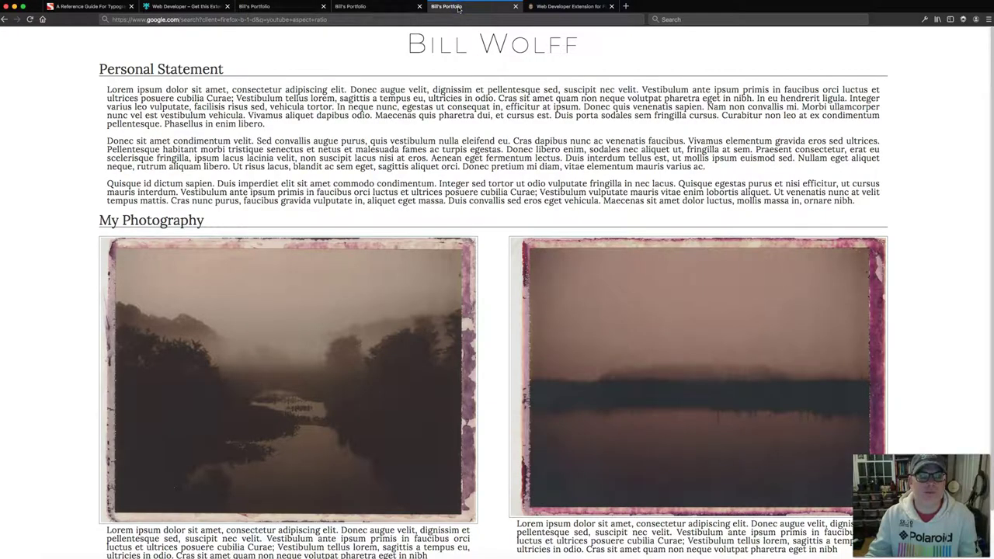
left_click(283, 7)
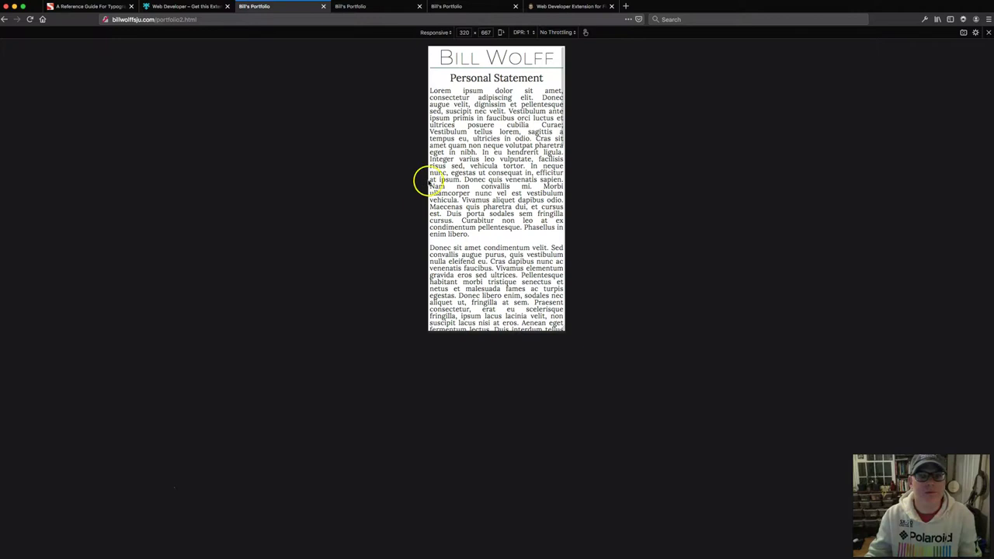
scroll(429, 182, "down", 5)
scroll(439, 177, "down", 2)
scroll(441, 179, "up", 8)
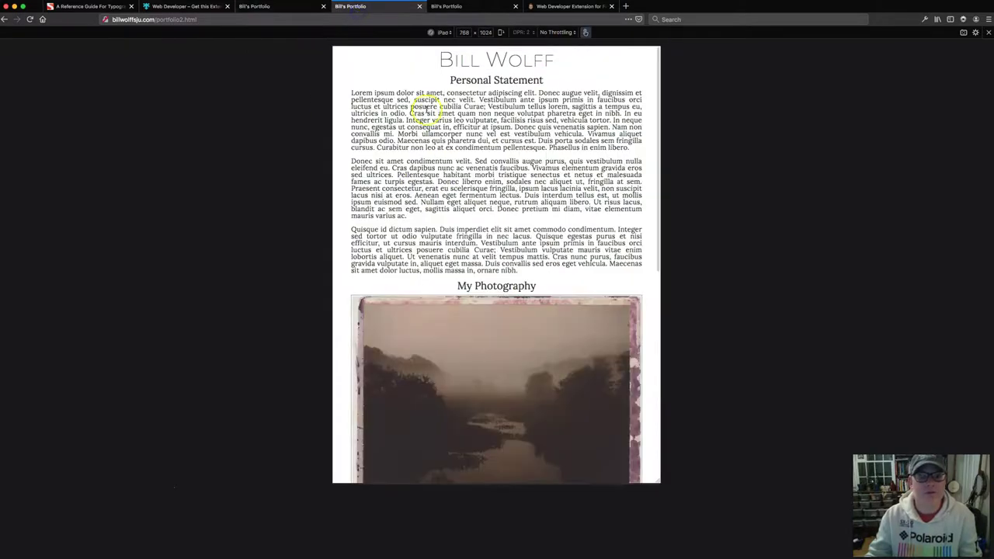
left_click(286, 8)
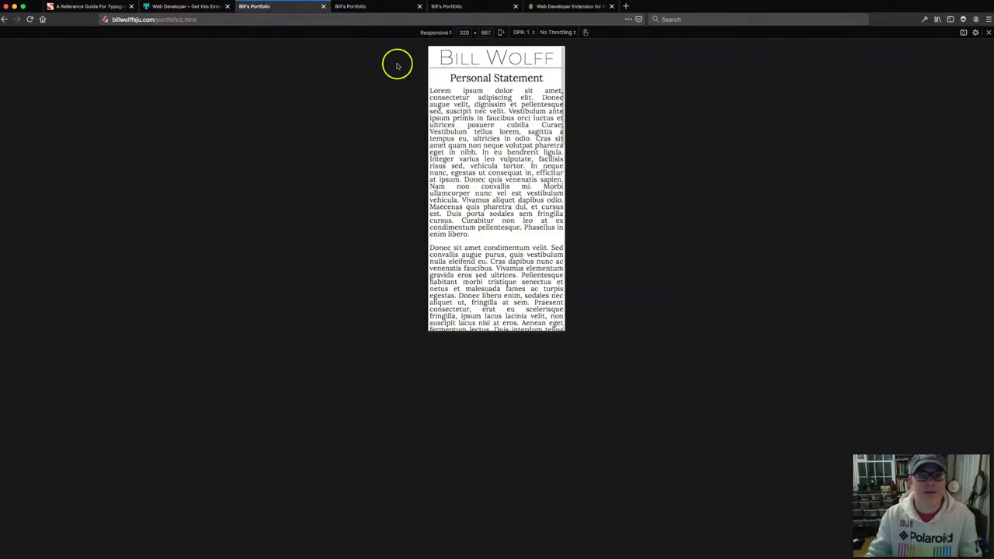
scroll(485, 246, "down", 3)
scroll(486, 237, "down", 3)
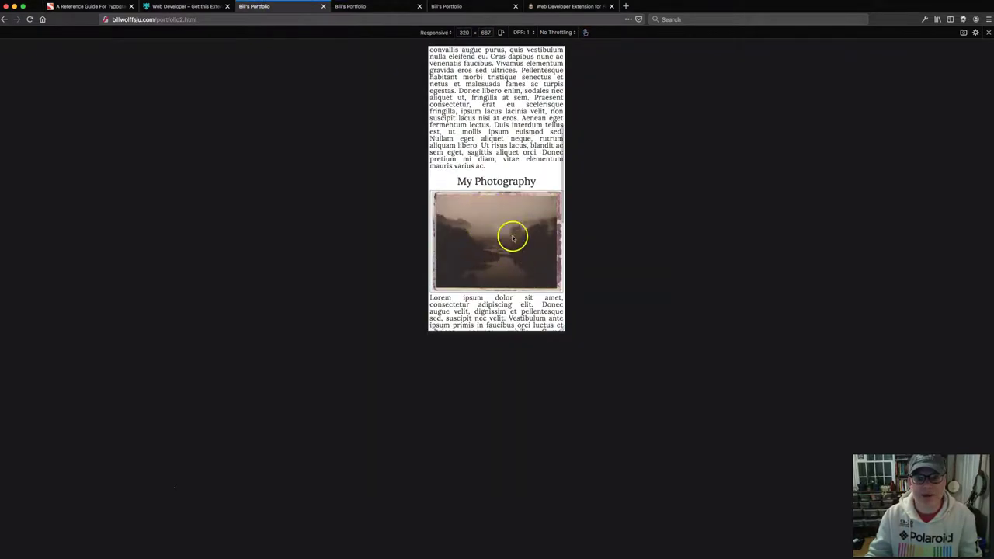
scroll(498, 240, "down", 3)
scroll(498, 240, "up", 5)
scroll(499, 238, "up", 5)
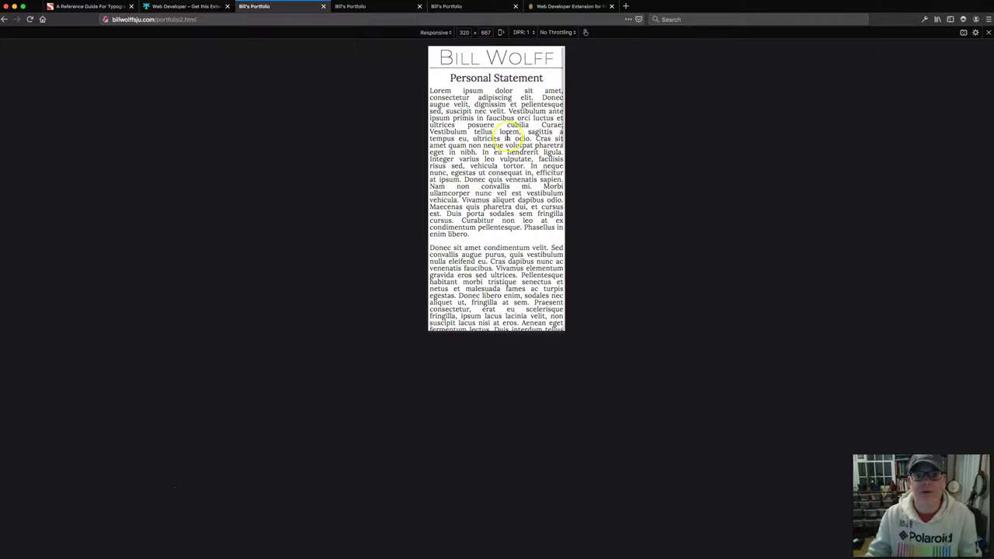
left_click(383, 11)
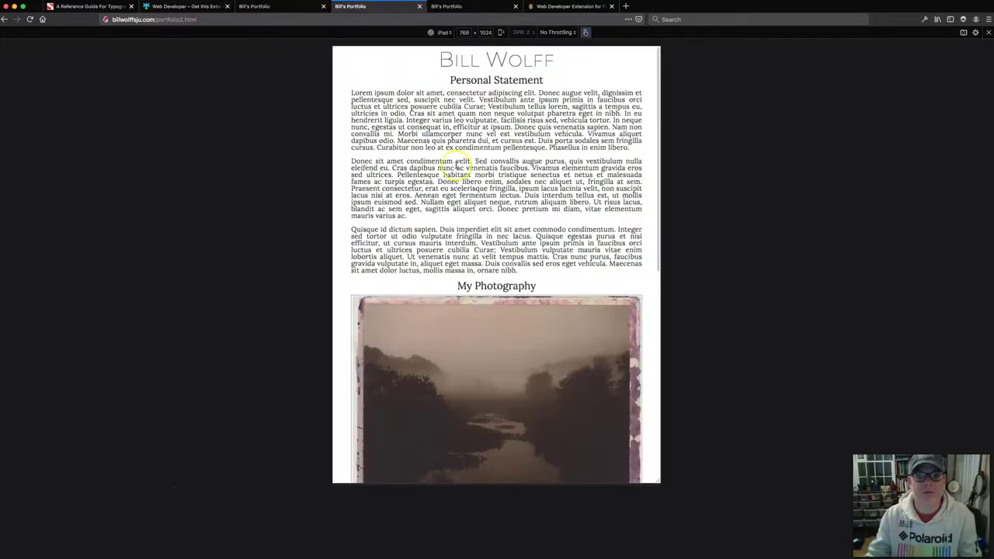
scroll(458, 206, "down", 3)
scroll(459, 204, "up", 3)
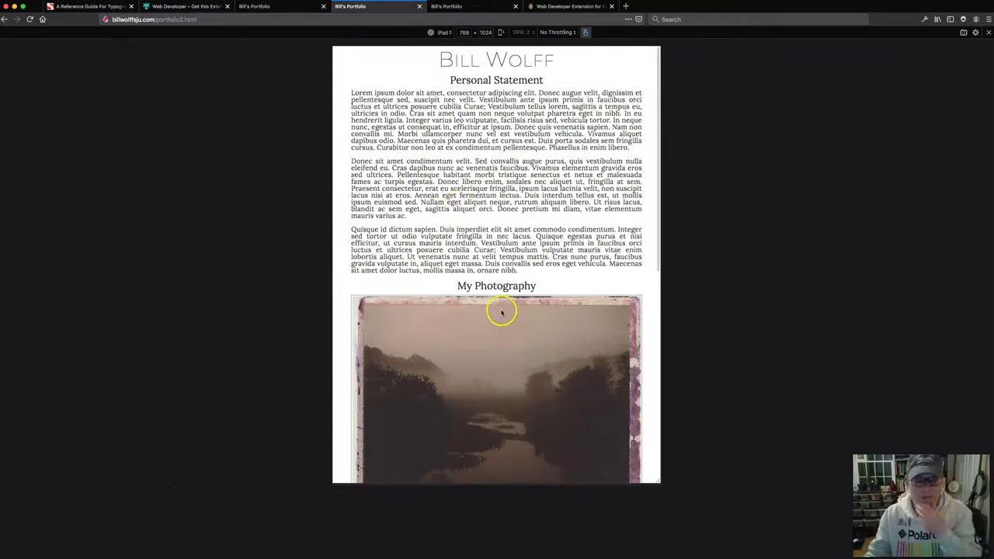
key("ctrl+shift+Tab")
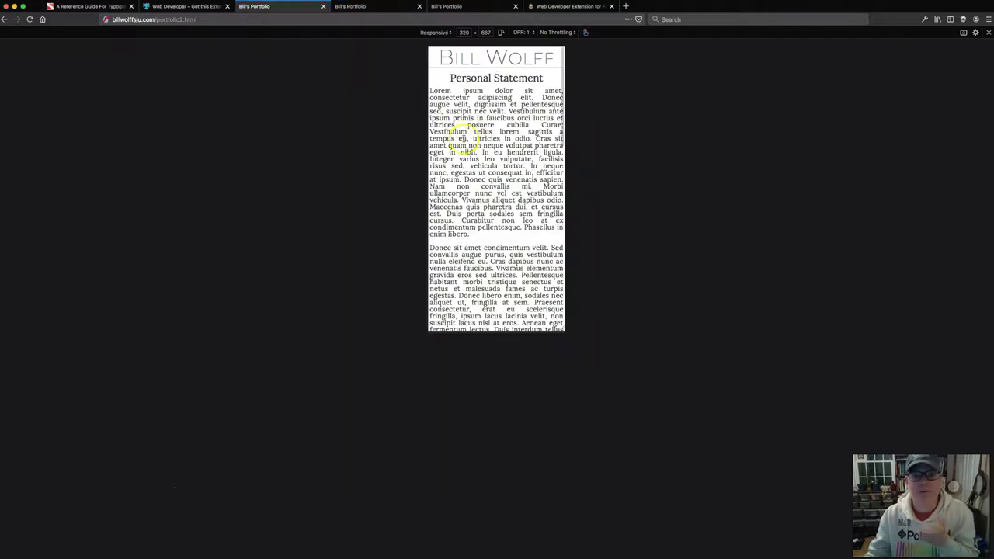